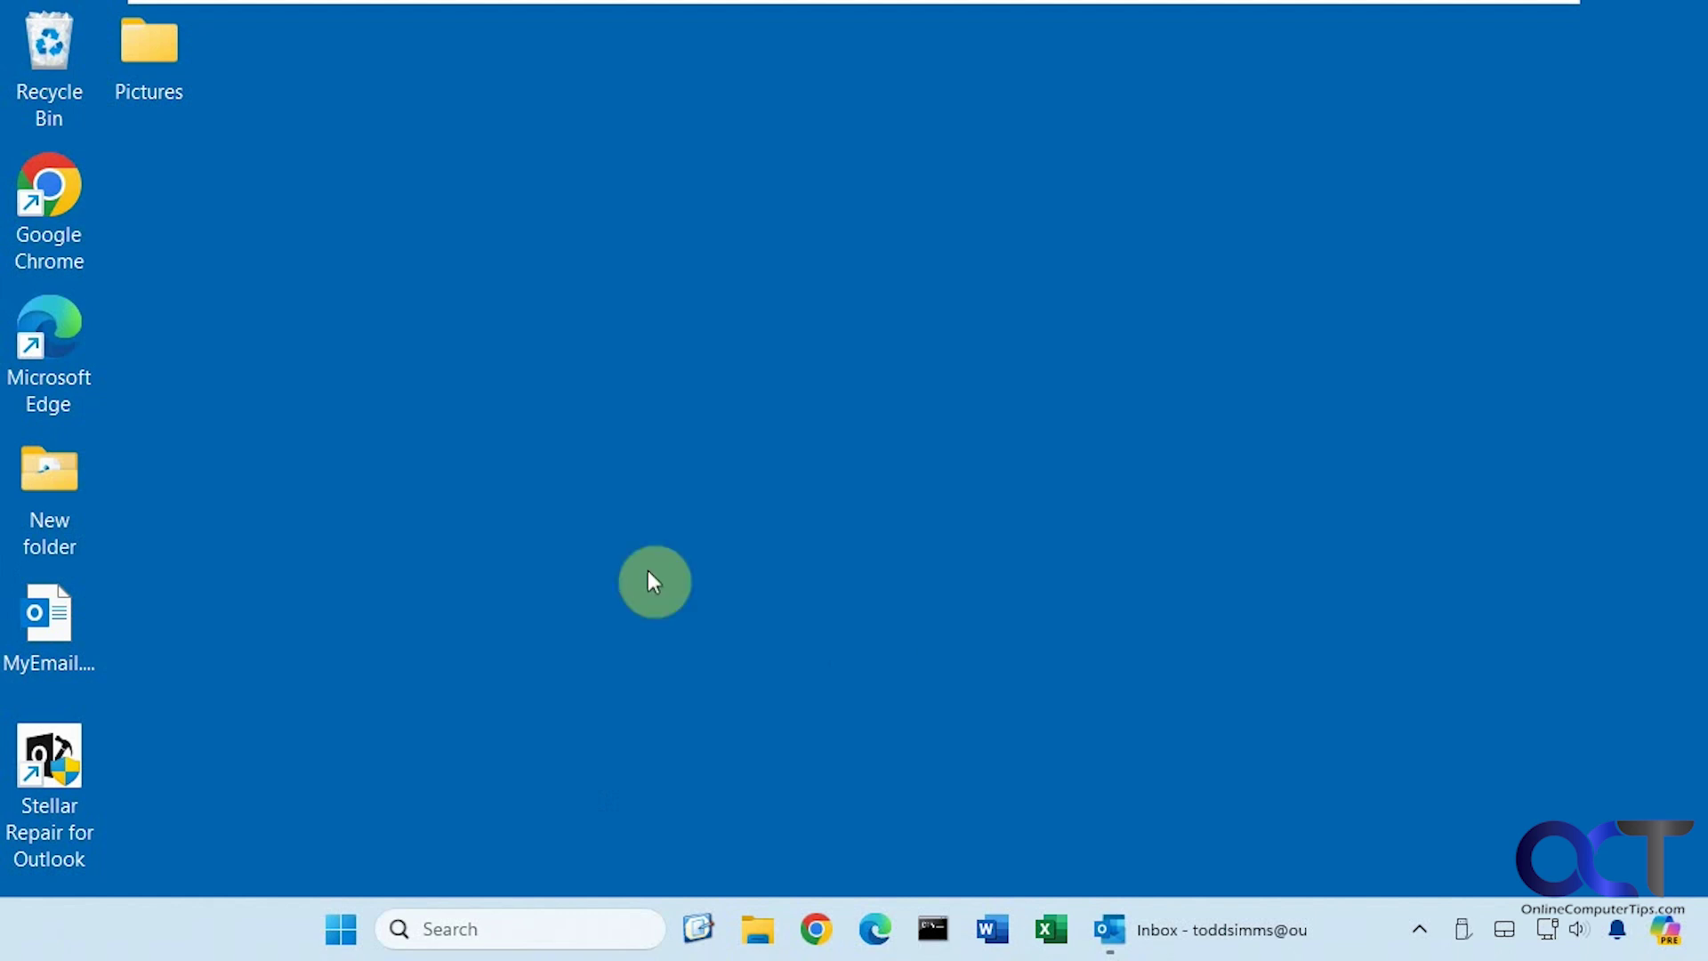
Select the MyEmail.pst file on the desktop.
{"action": "left_click", "coordinate": [67, 611]}
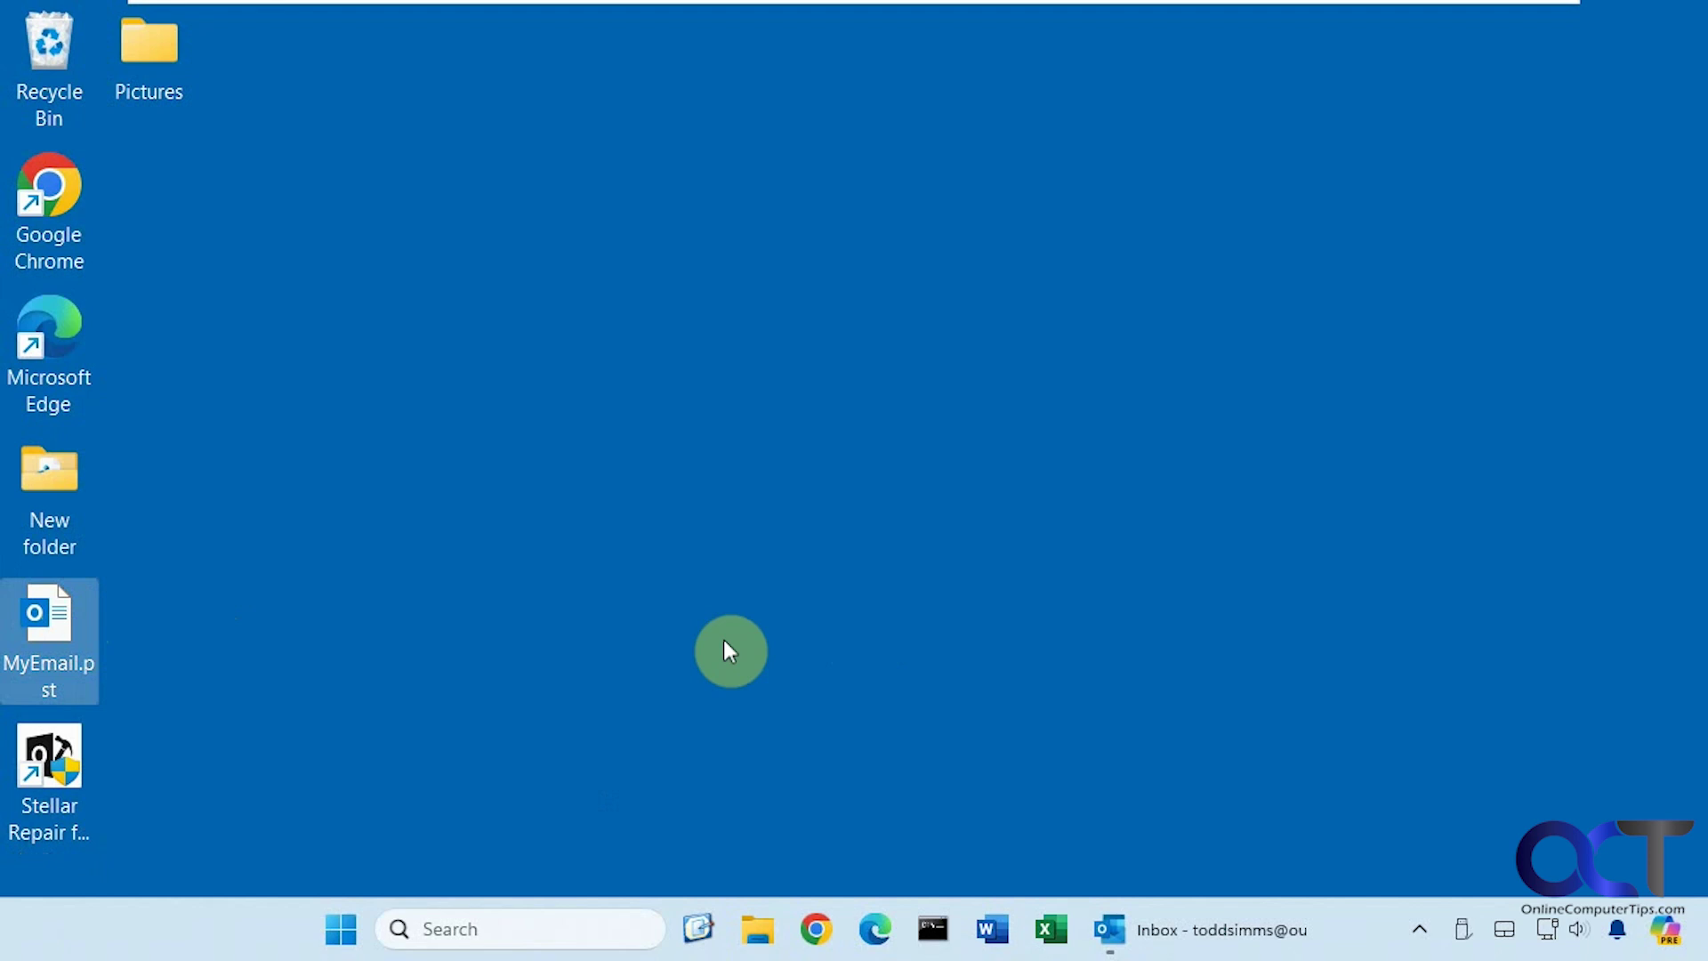
Try opening Desktop\MyEmail.pst as an Outlook data file and dismiss the invalid-file error.
{"action": "left_click", "coordinate": [1261, 941]}
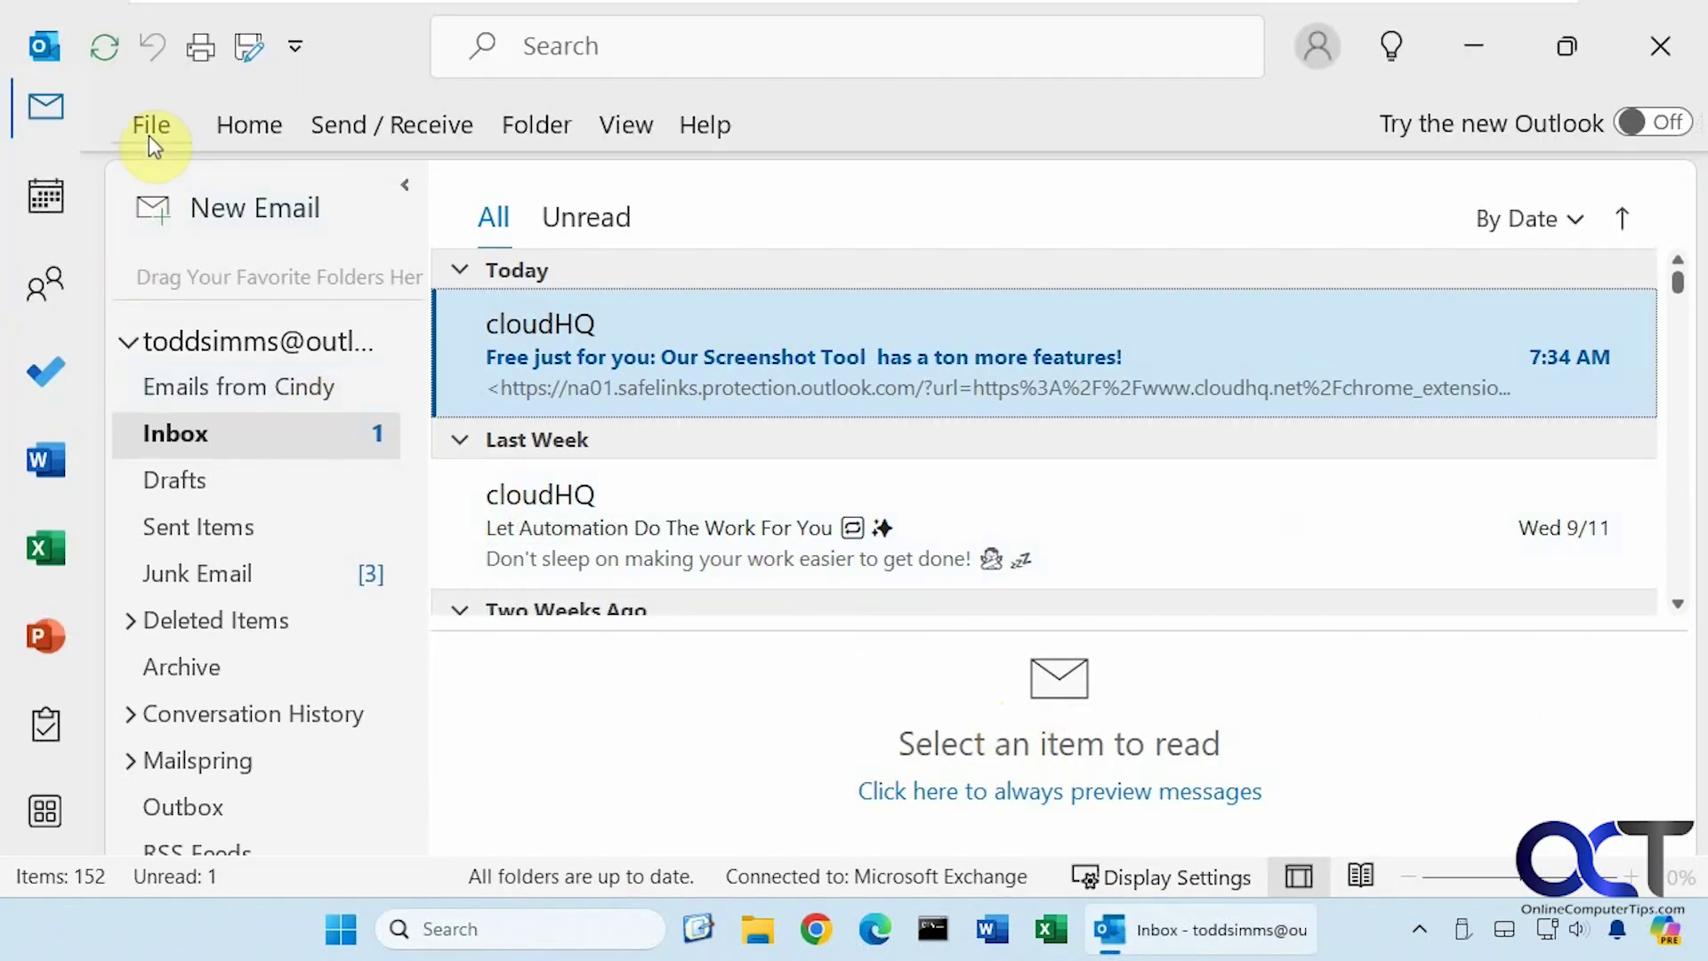
{"action": "left_click", "coordinate": [150, 129]}
{"action": "left_click", "coordinate": [151, 294]}
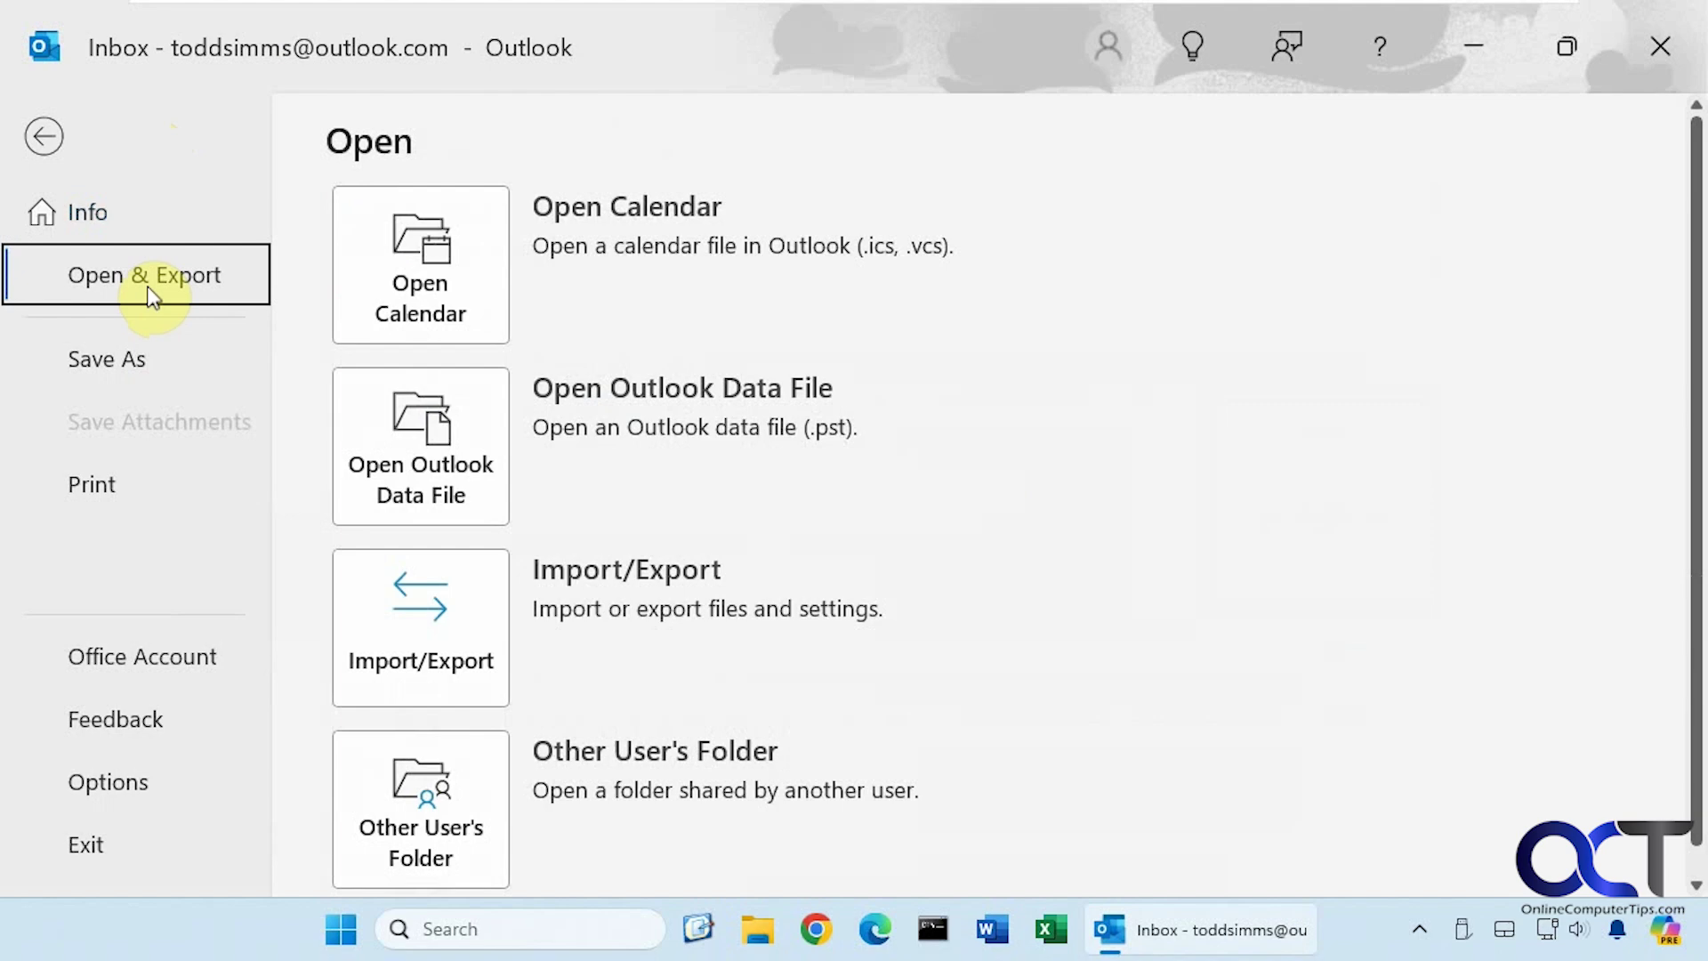
{"action": "left_click", "coordinate": [410, 448]}
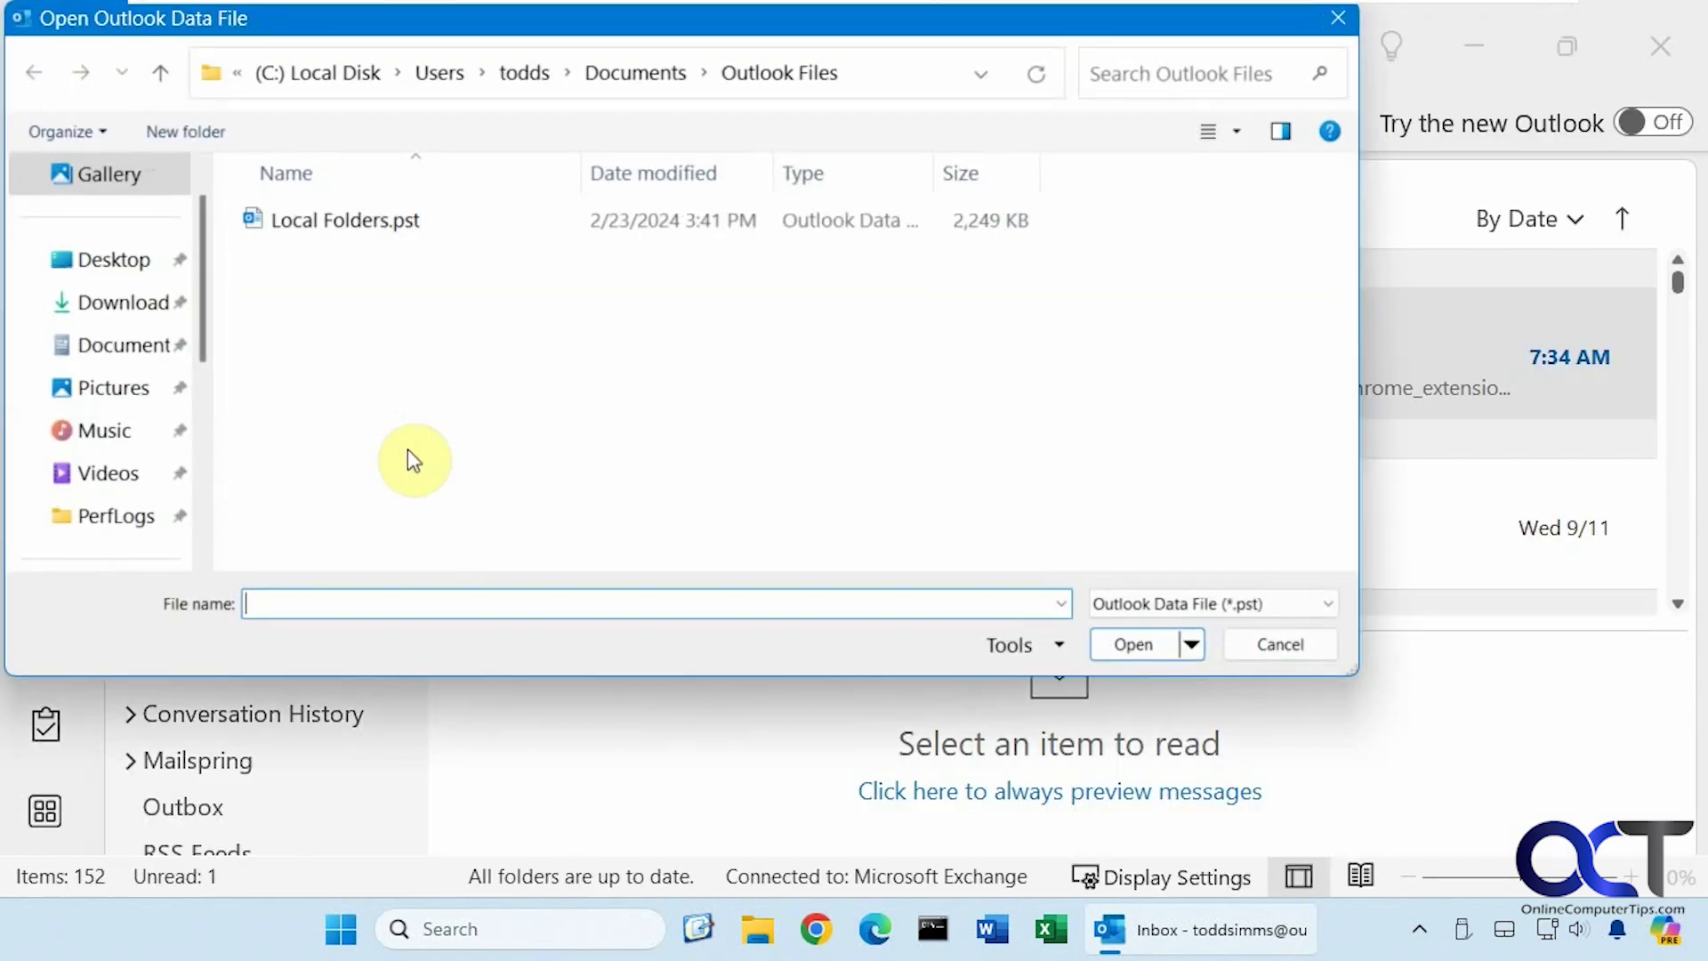
{"action": "left_click", "coordinate": [132, 261]}
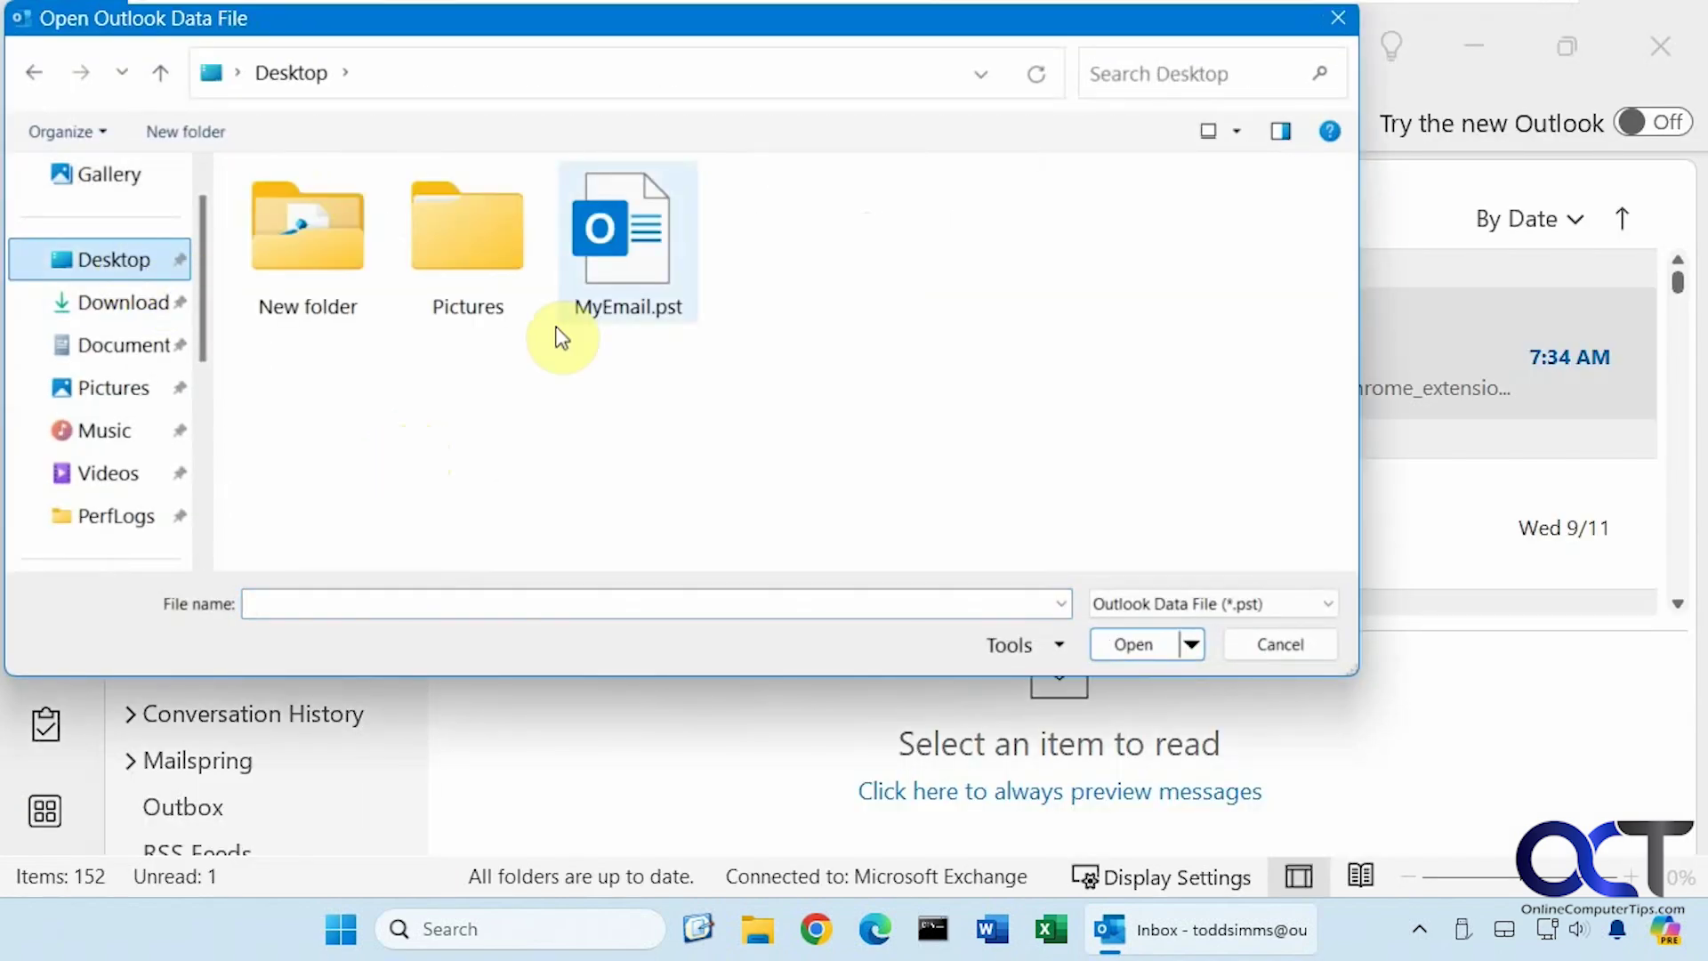
{"action": "double_click", "coordinate": [610, 291]}
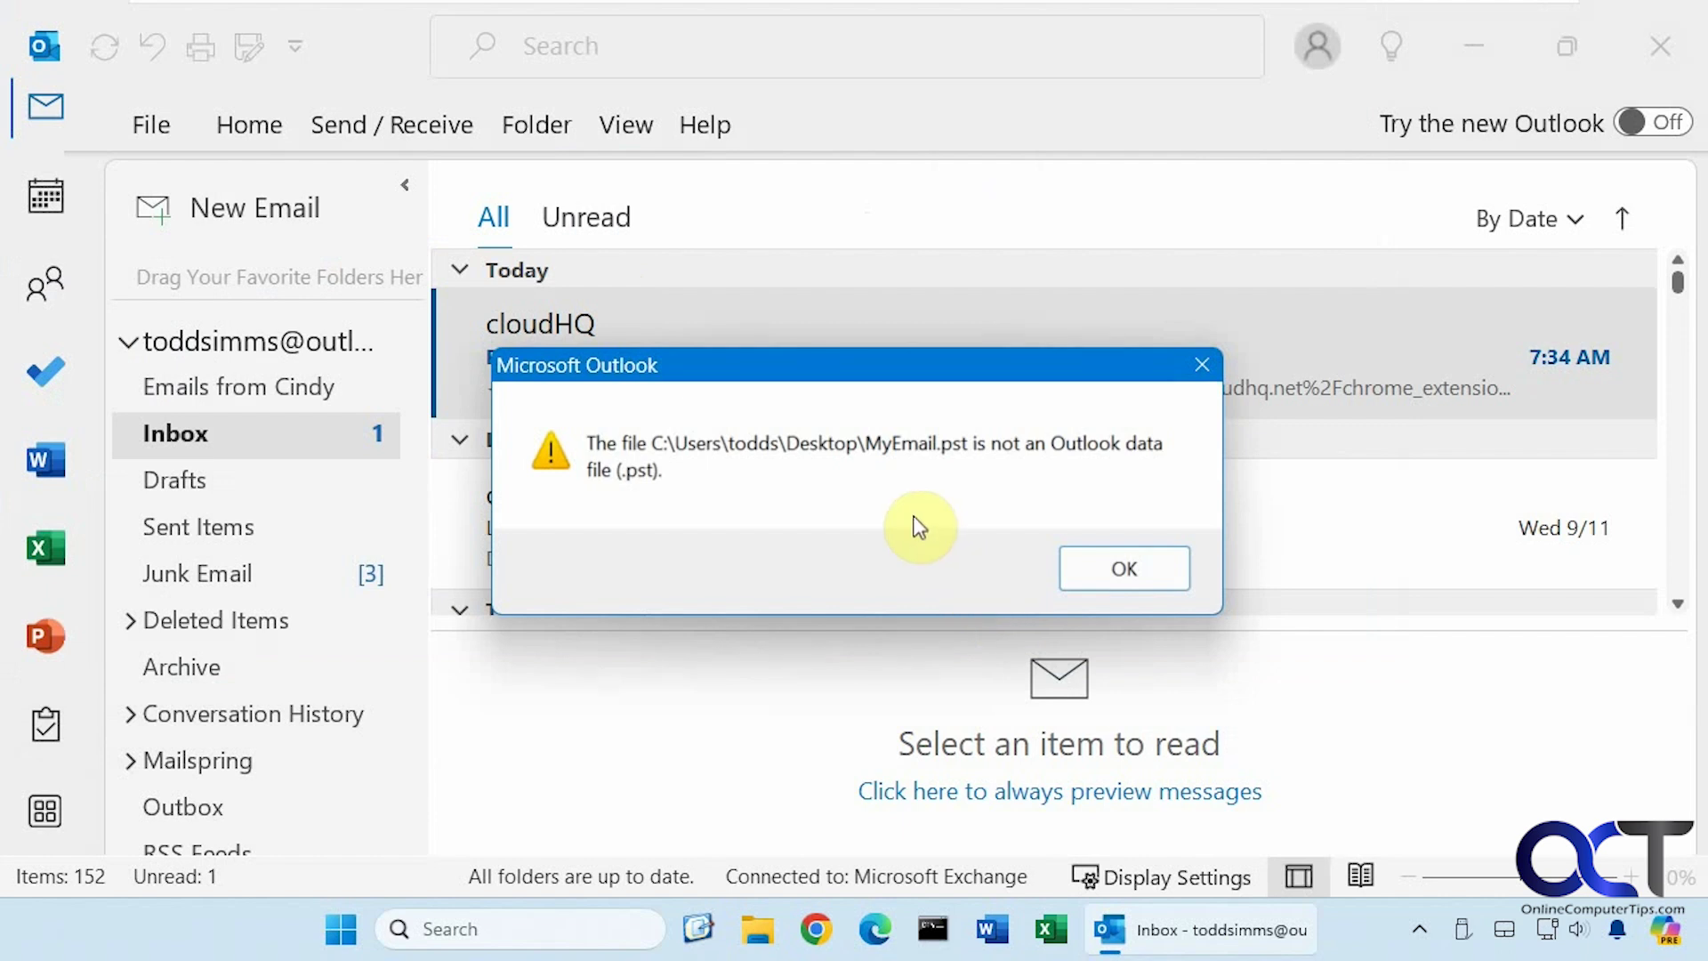
{"action": "left_click", "coordinate": [1111, 569]}
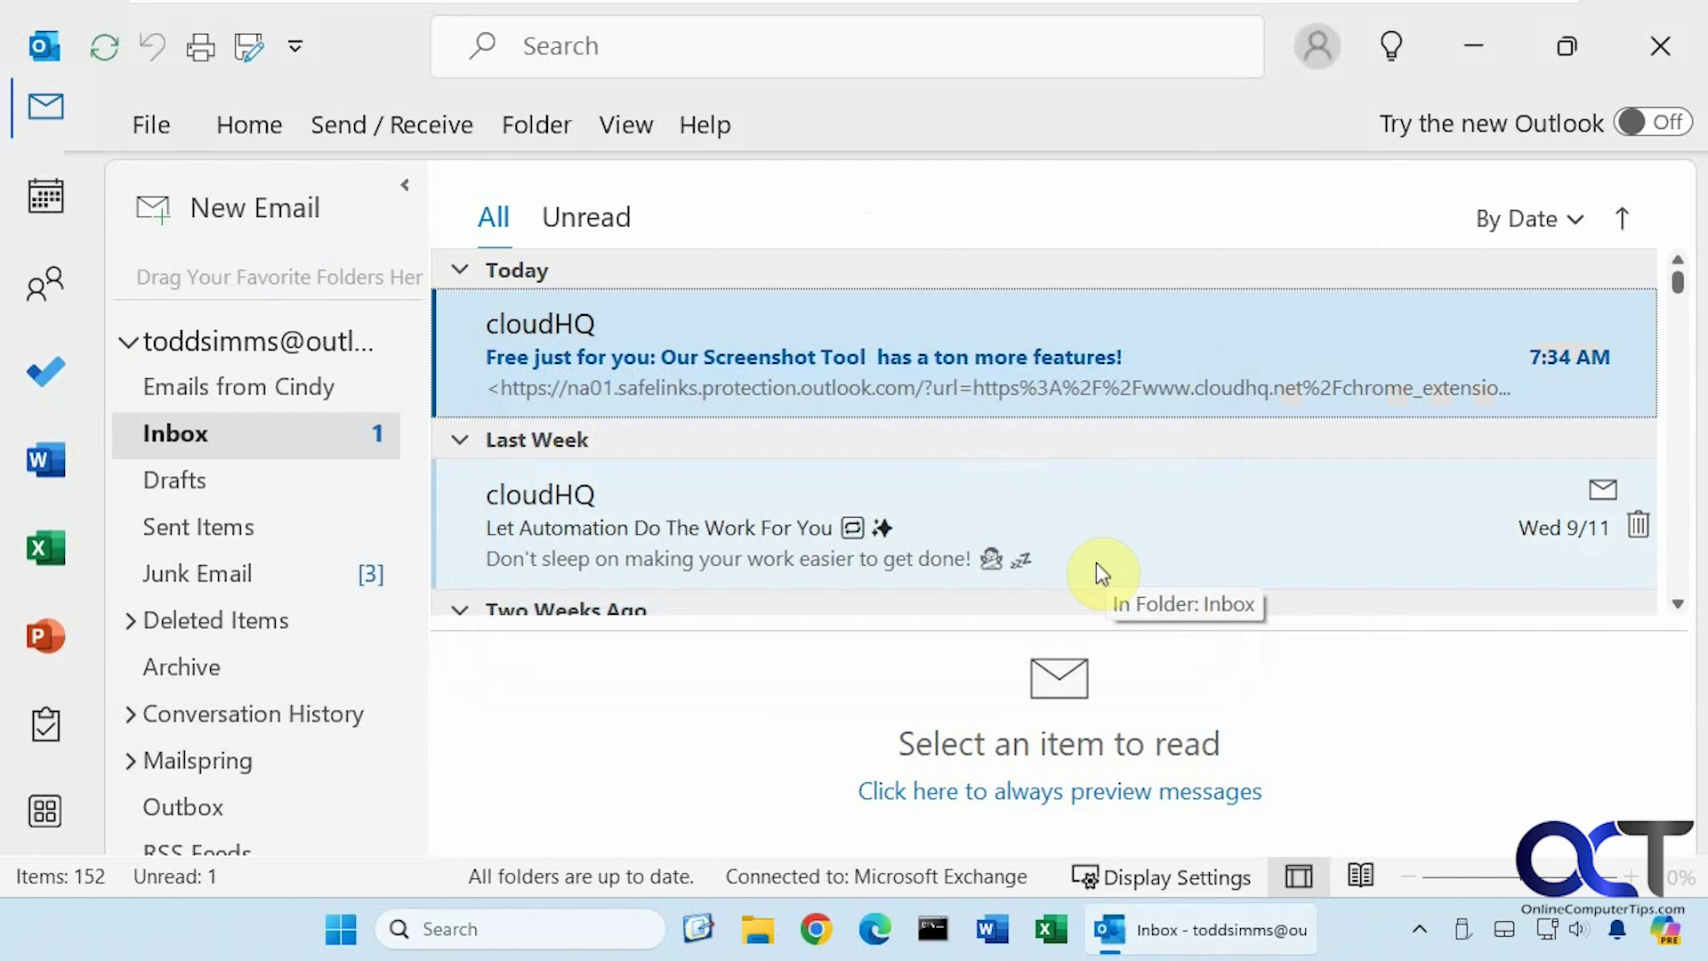
Close Outlook and launch Stellar Repair for Outlook, approving the admin prompt.
{"action": "left_click", "coordinate": [1651, 56]}
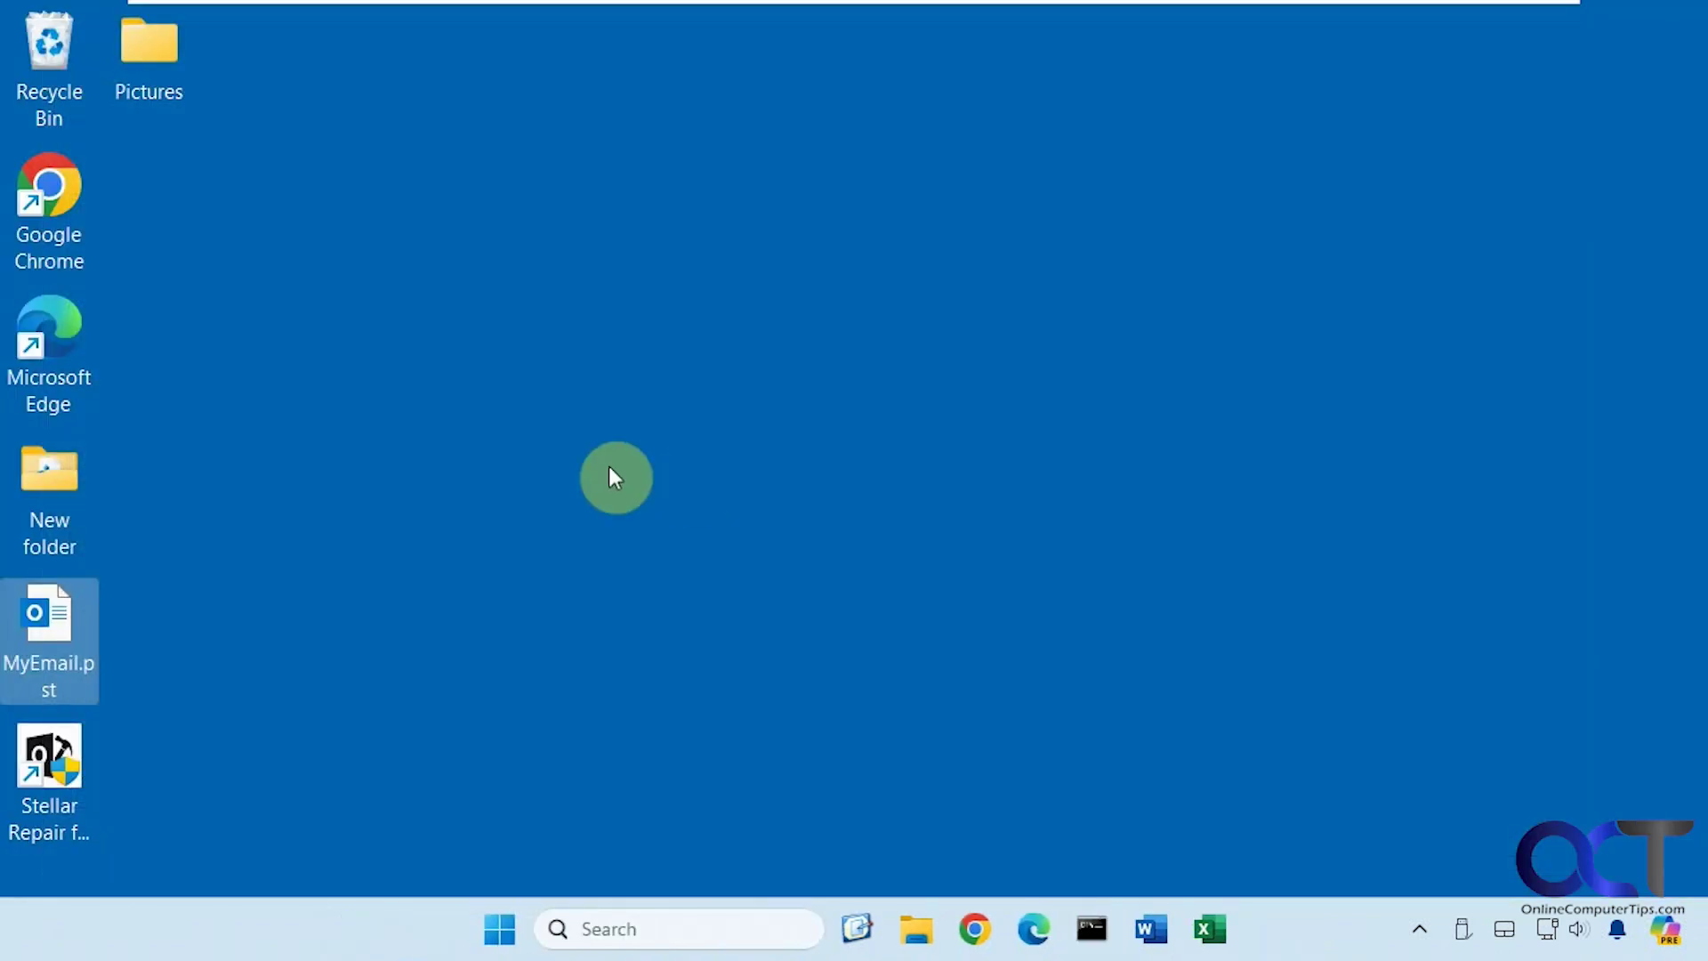
{"action": "double_click", "coordinate": [57, 772]}
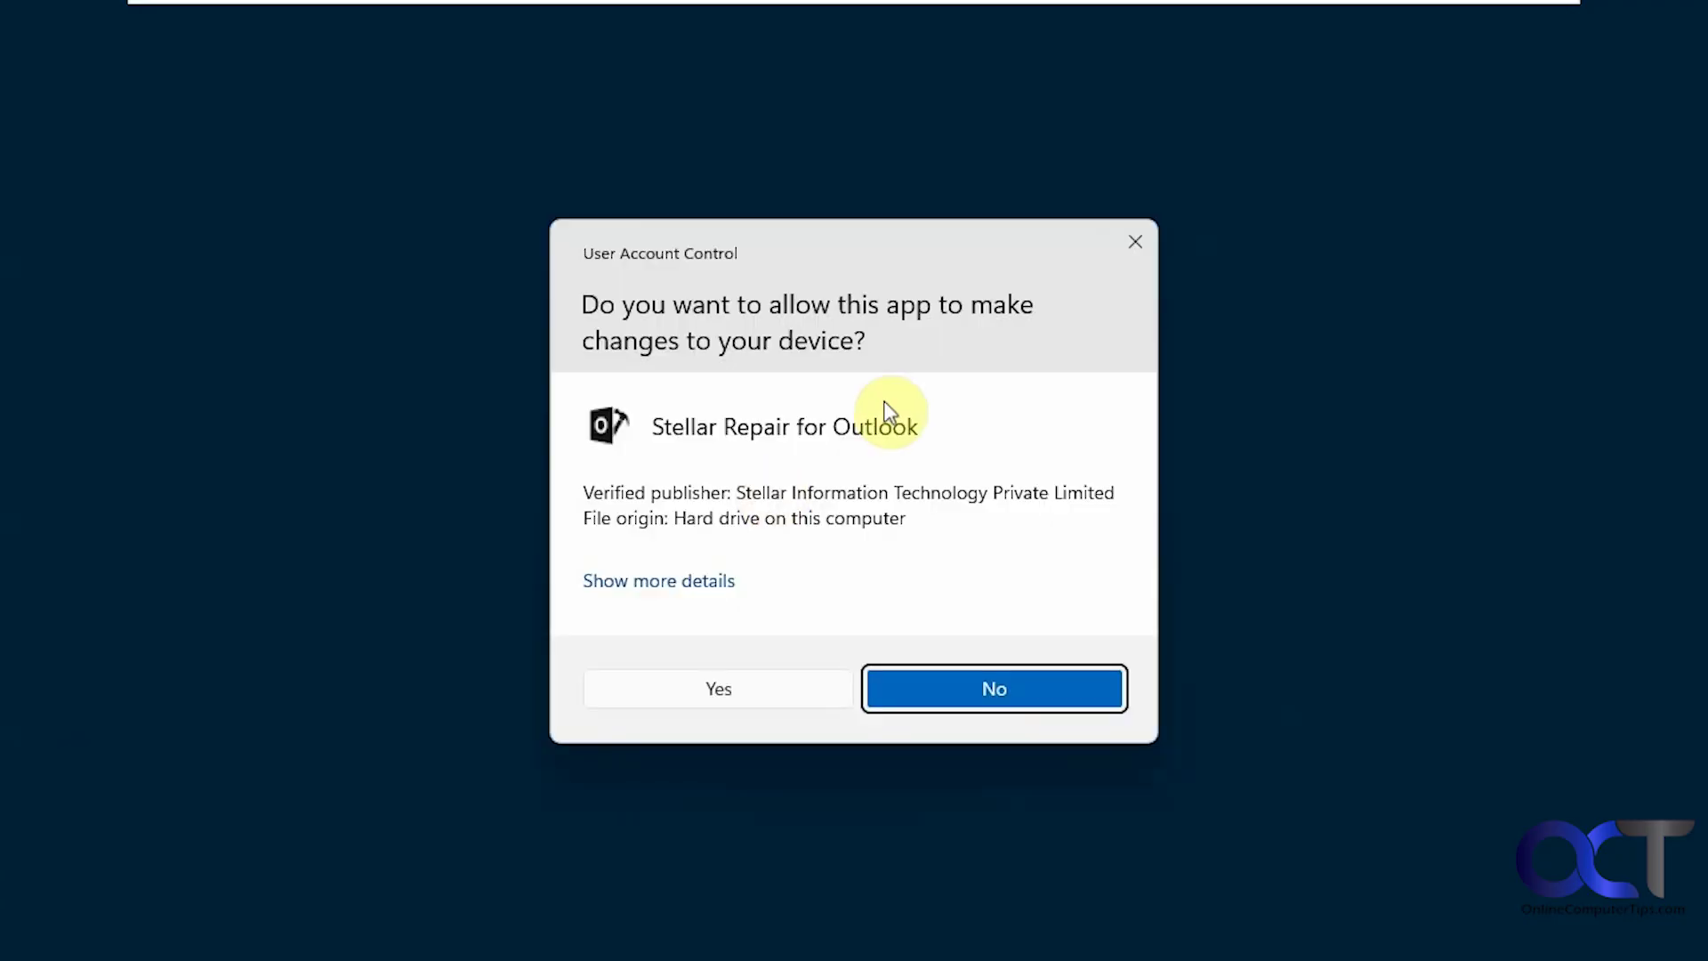
{"action": "left_click", "coordinate": [751, 686]}
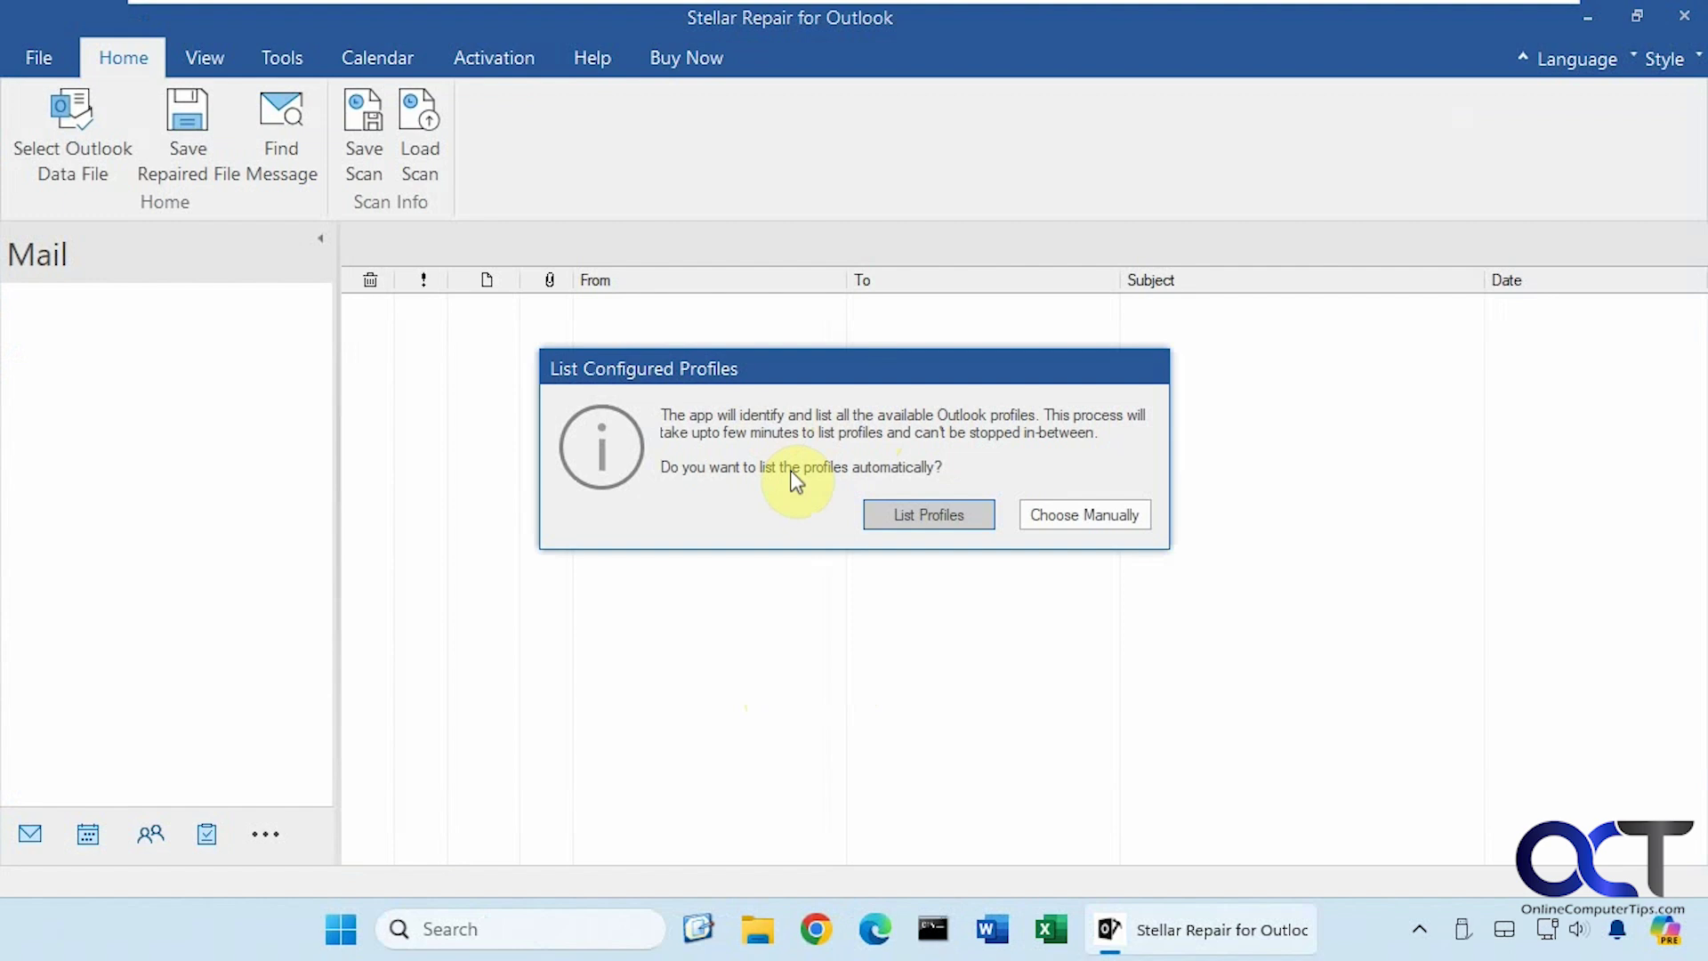
List the Outlook profiles, switch to Choose Mailbox Manually, then close the file selection.
{"action": "left_click", "coordinate": [954, 520]}
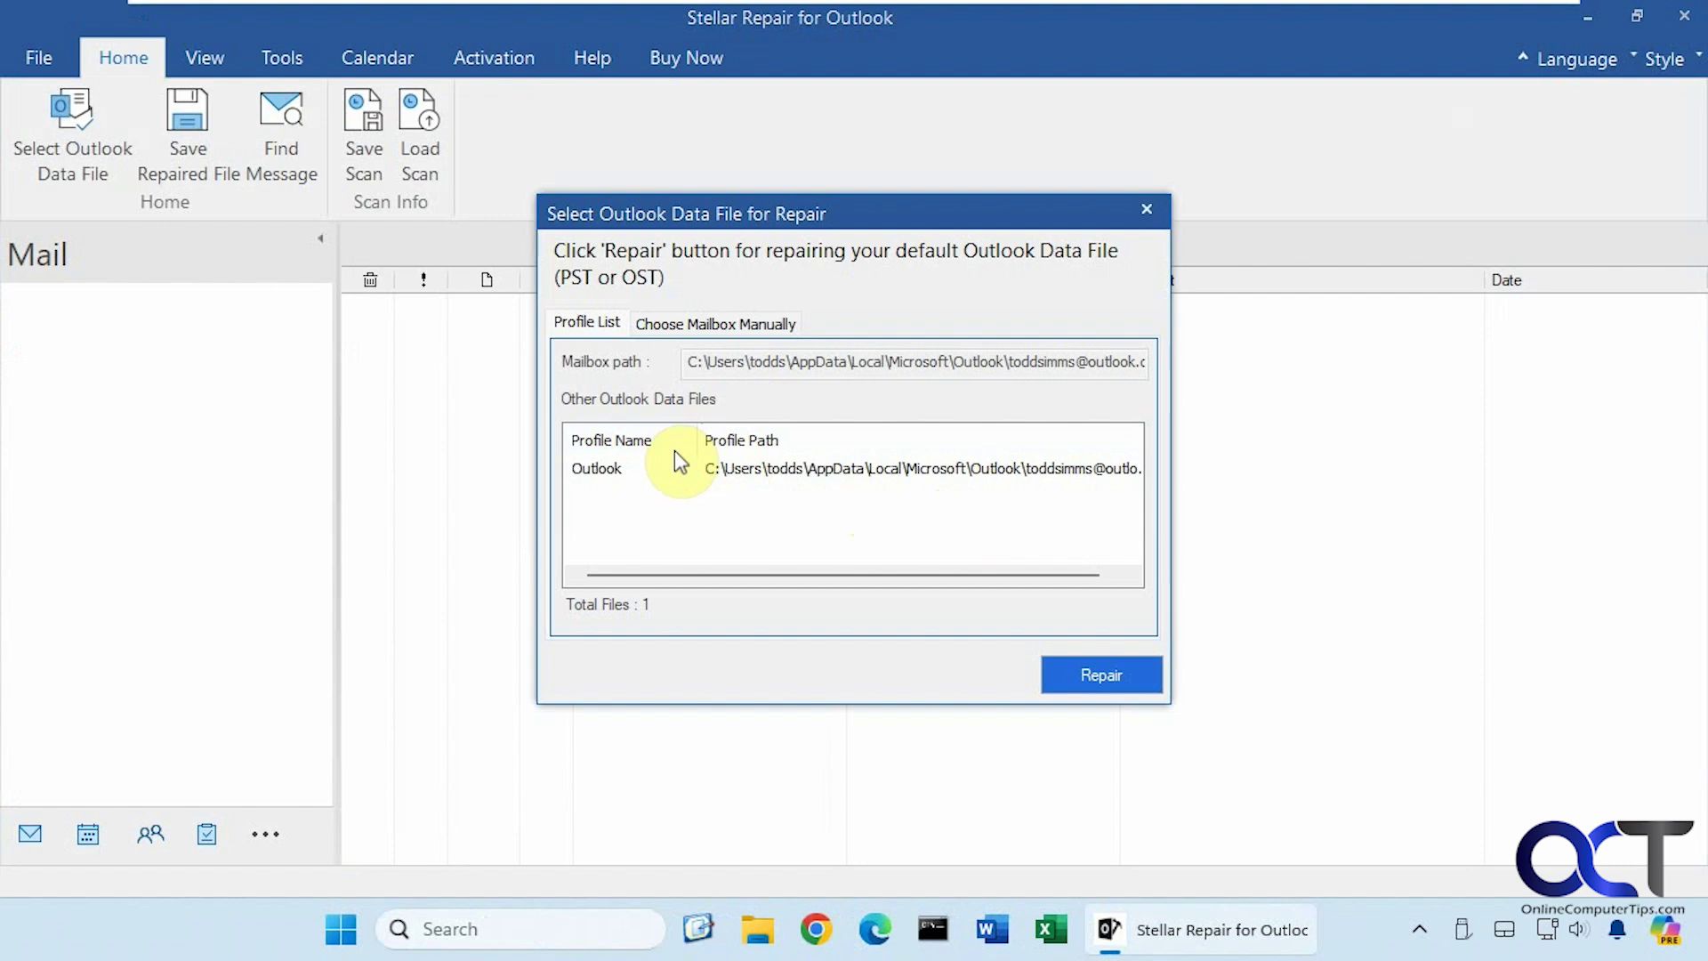
{"action": "left_click_drag", "start_coordinate": [803, 575], "coordinate": [774, 550]}
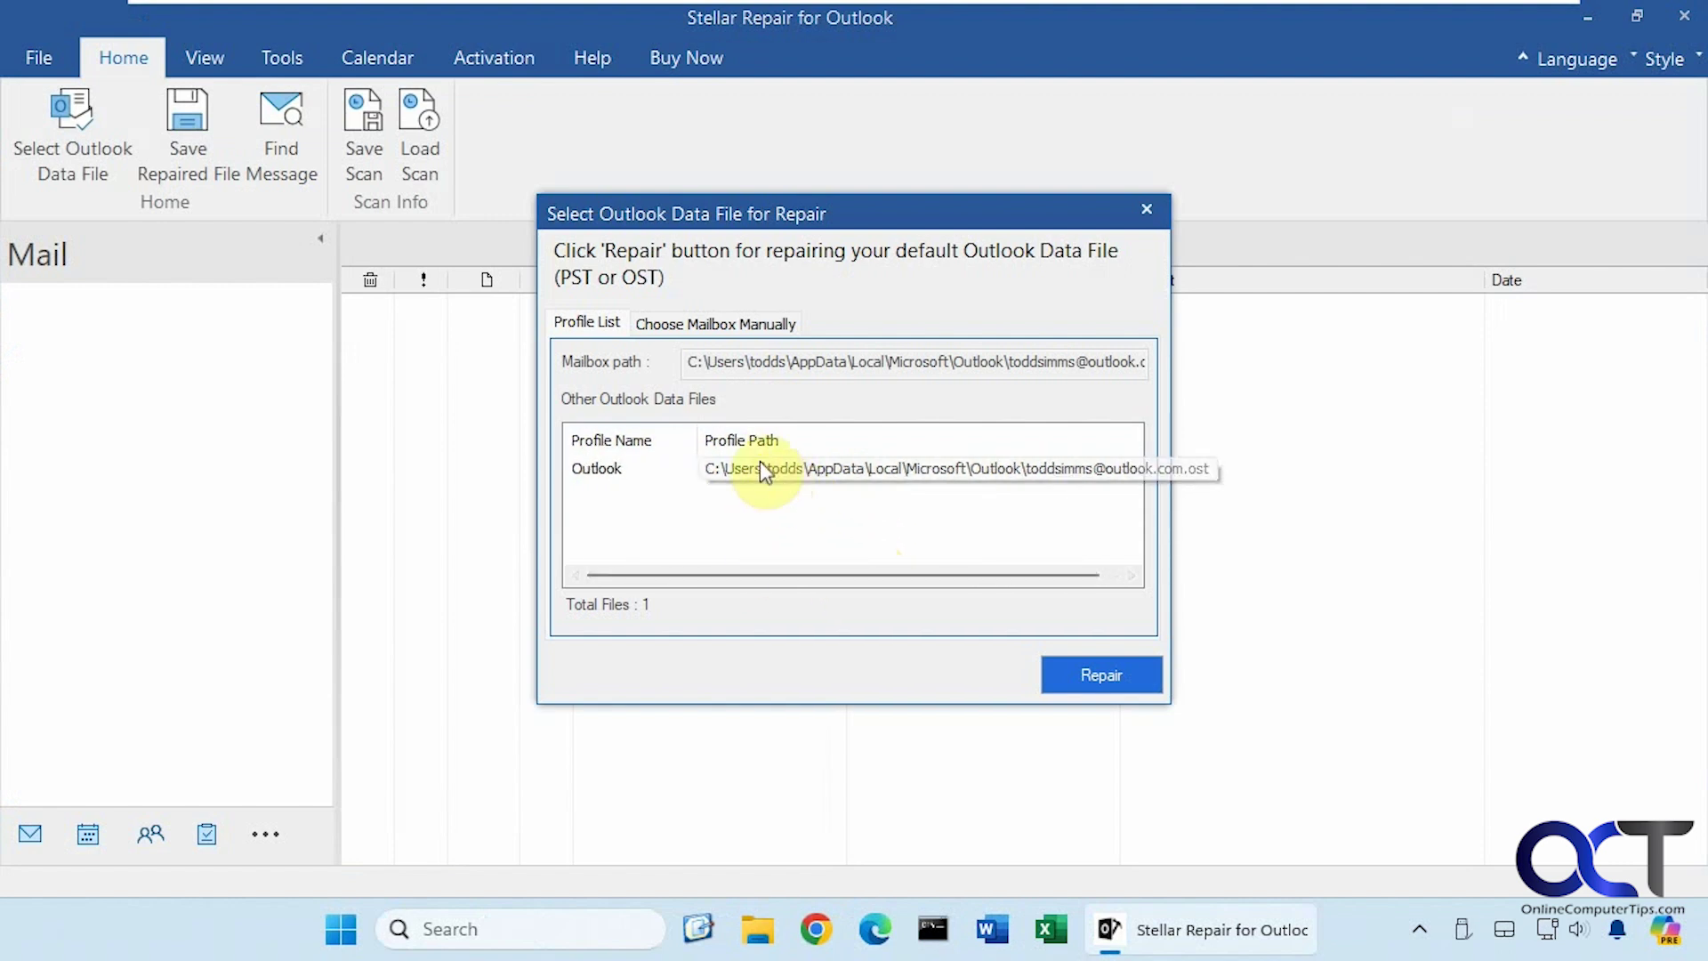
{"action": "left_click", "coordinate": [713, 324]}
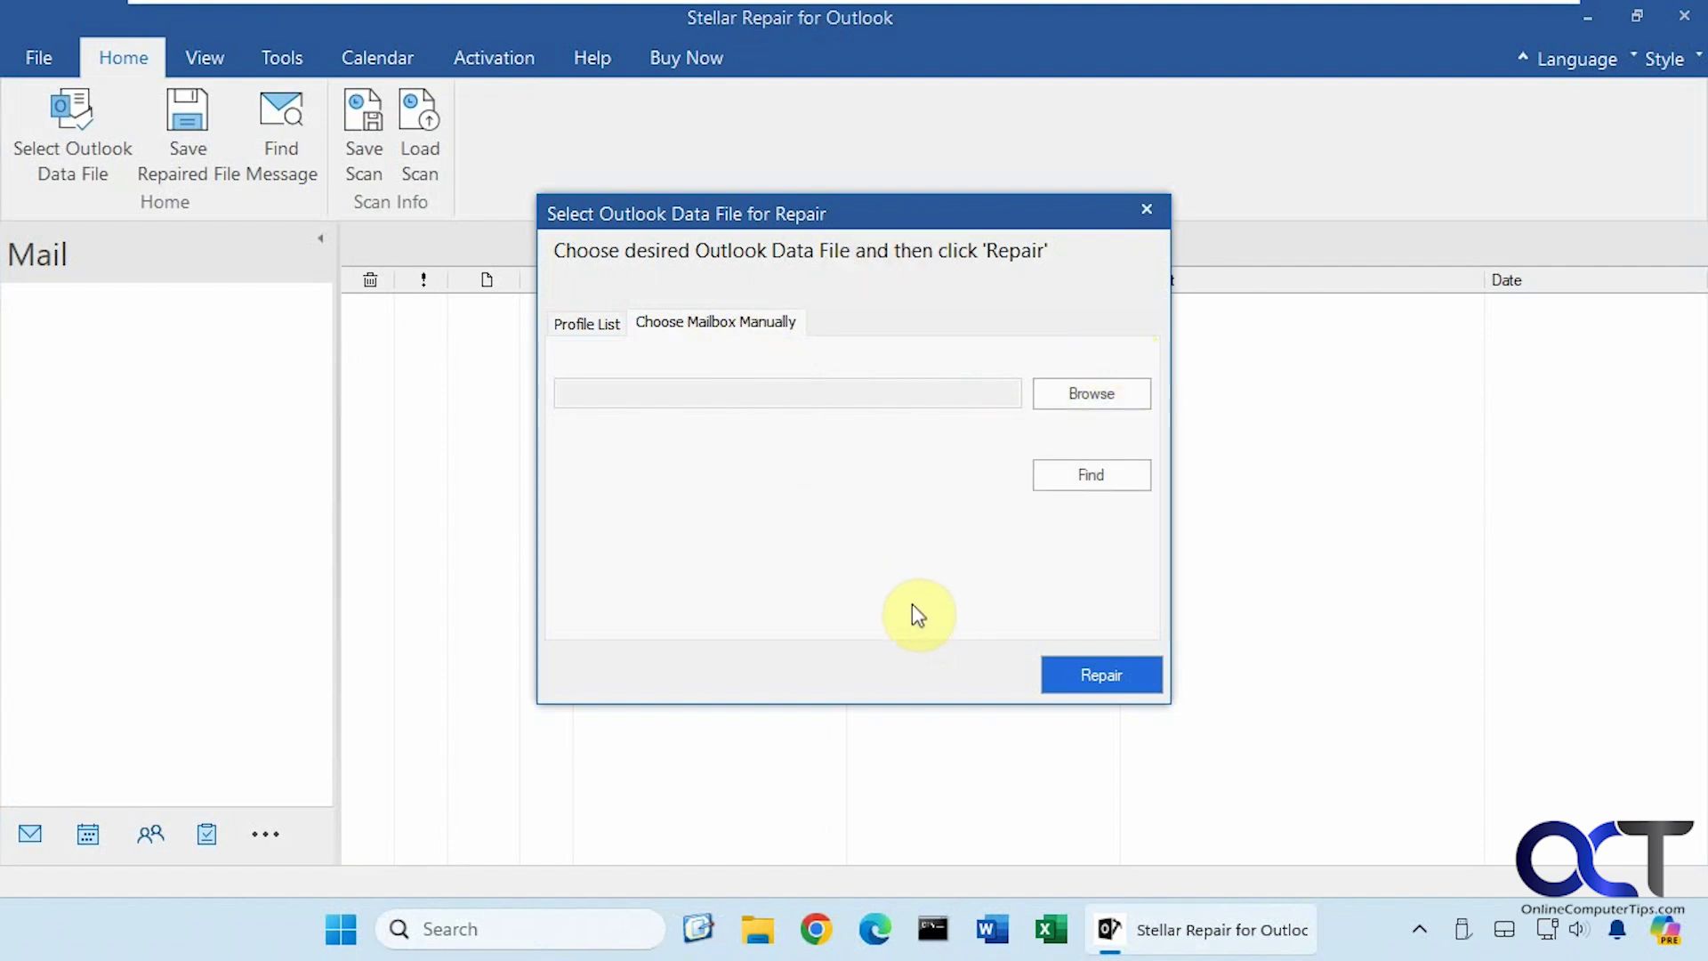
{"action": "left_click", "coordinate": [1148, 212]}
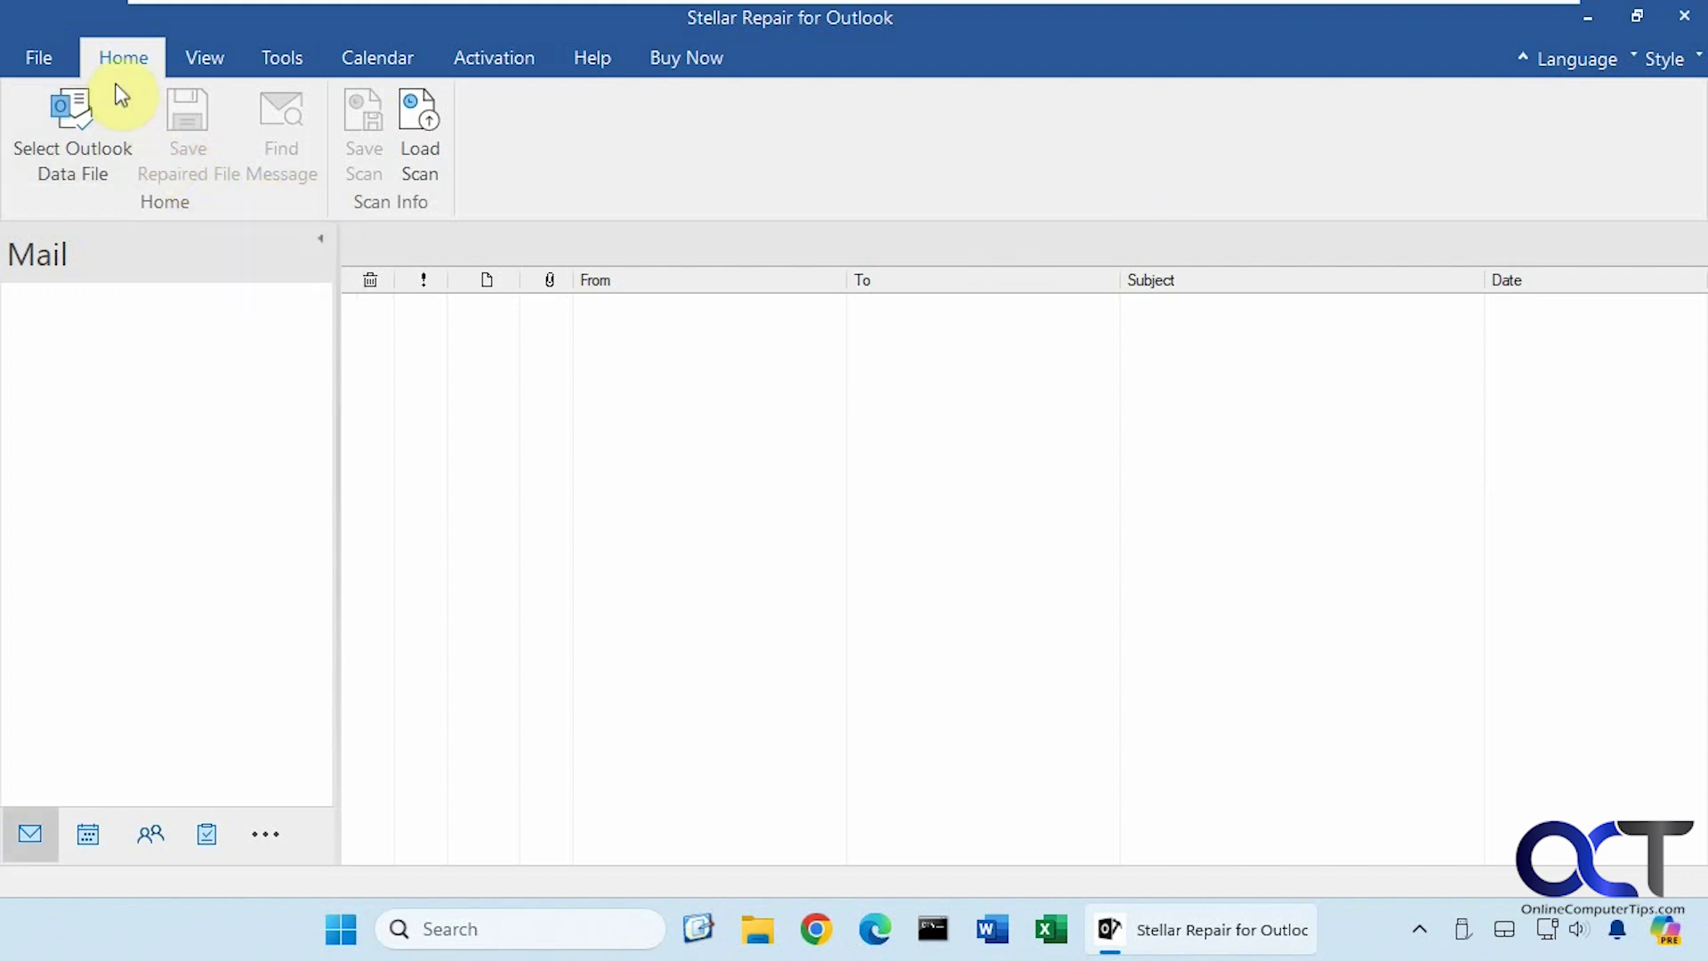
Reopen and dismiss the data file selection, then view the Log Report option.
{"action": "left_click", "coordinate": [88, 136]}
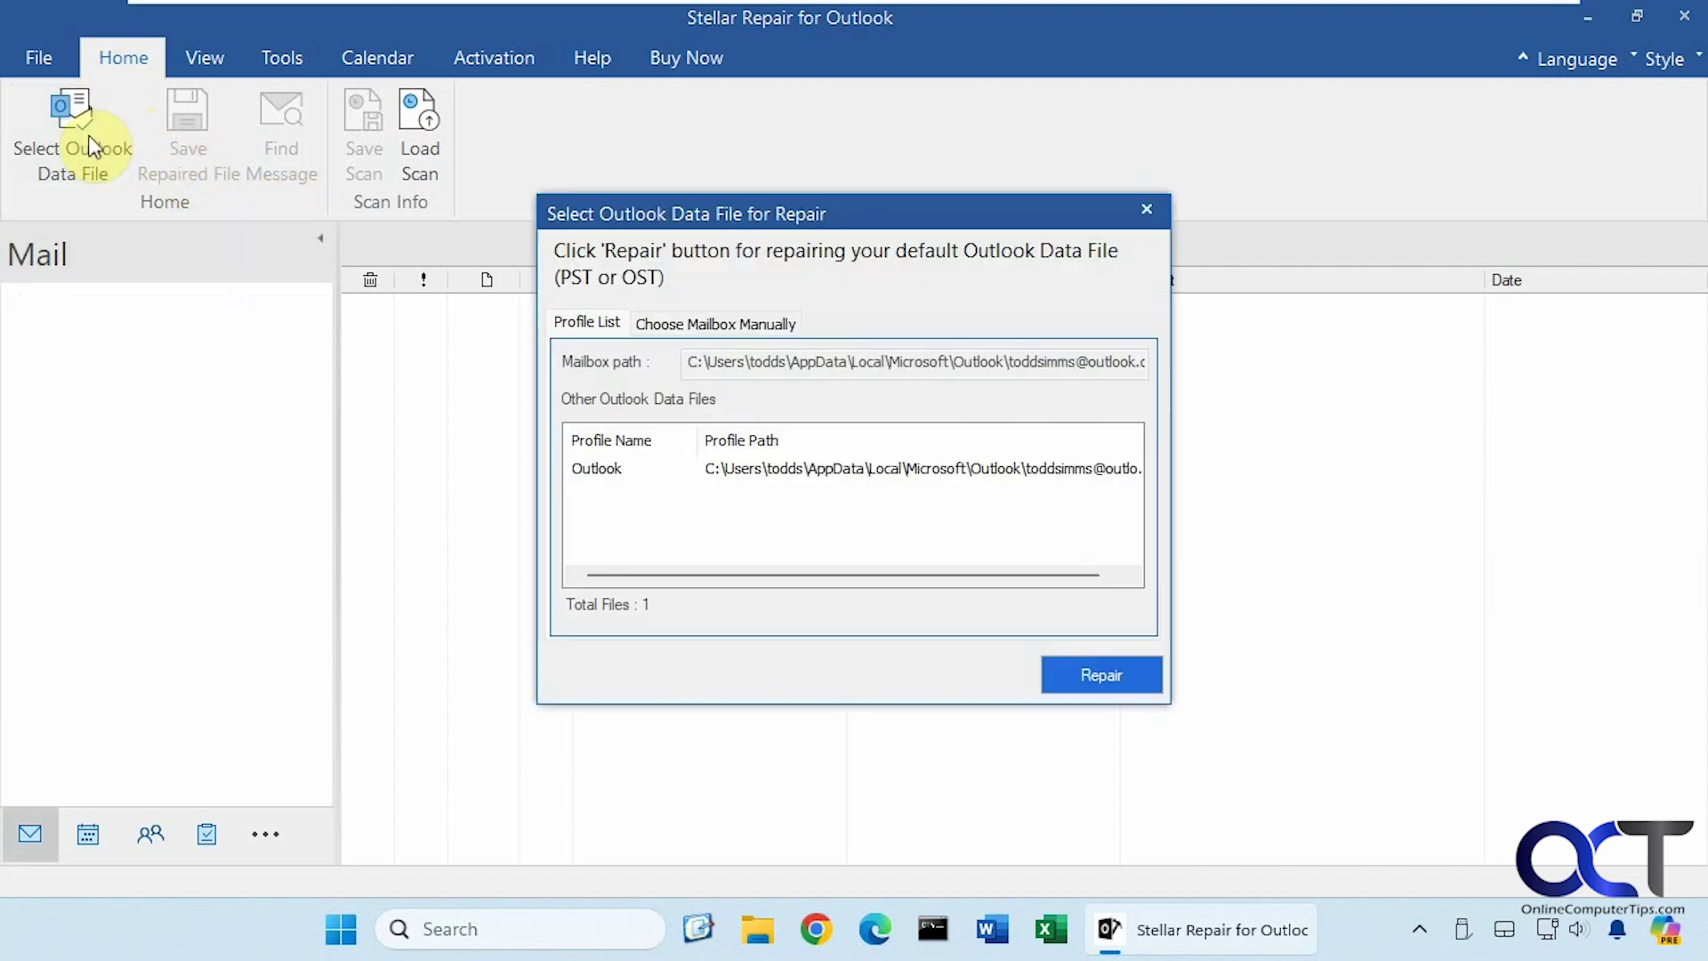
{"action": "left_click", "coordinate": [1146, 213]}
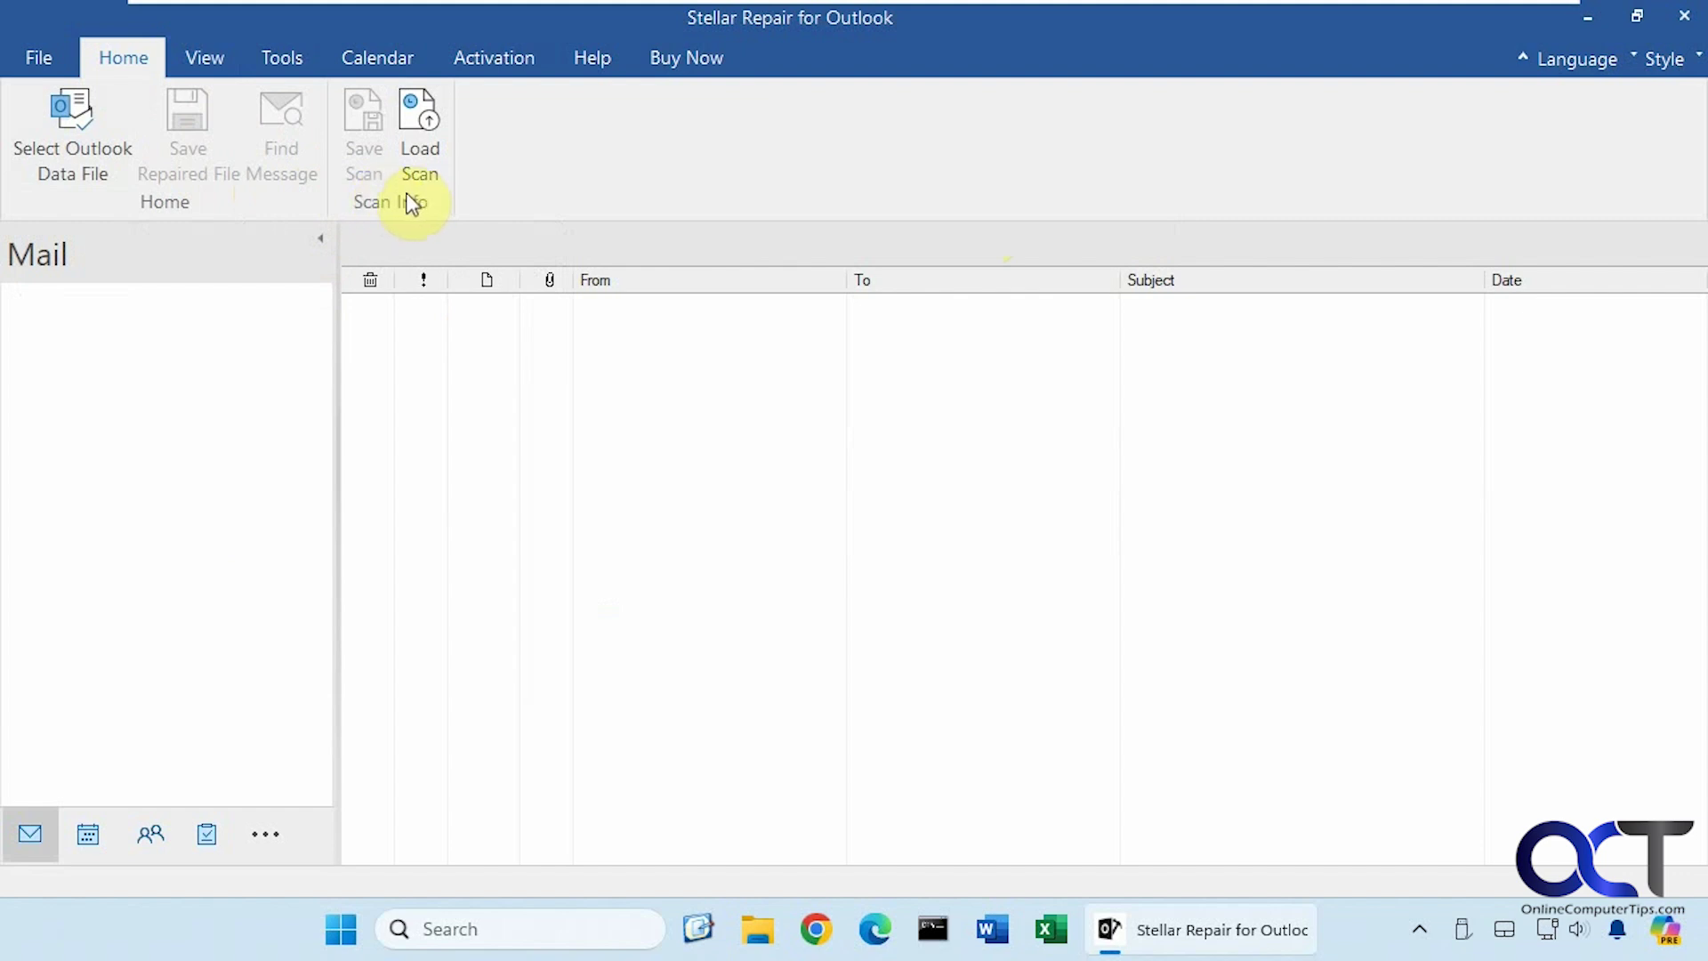
{"action": "left_click", "coordinate": [210, 58]}
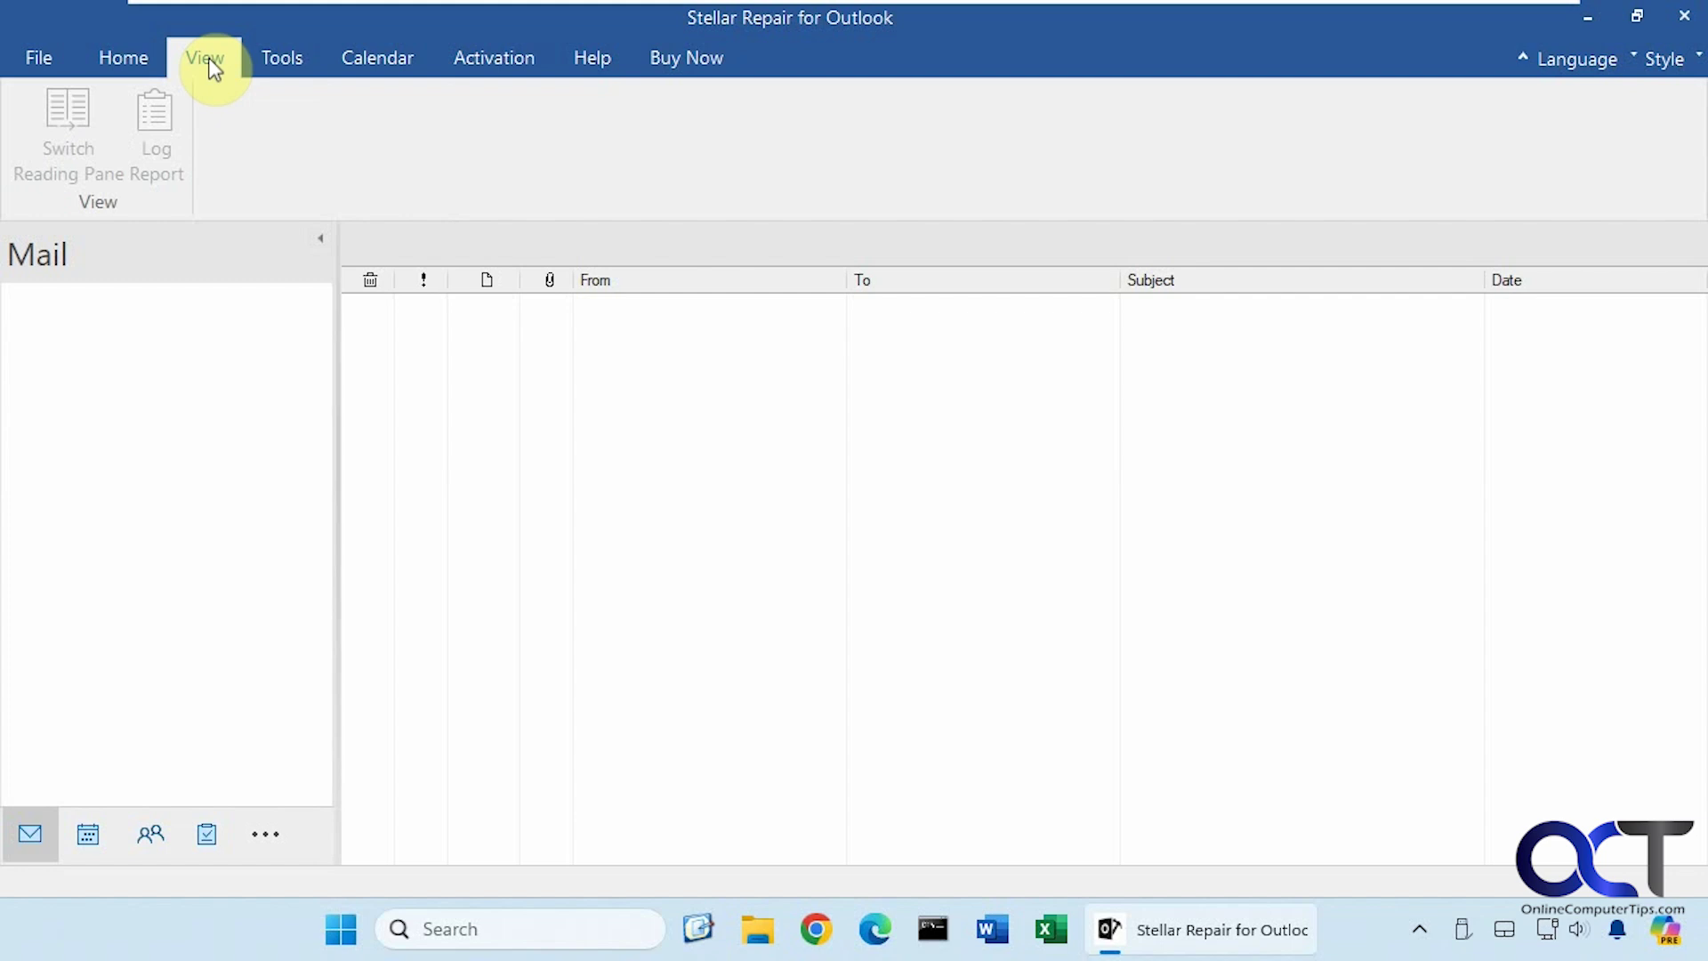
{"action": "left_click", "coordinate": [171, 189]}
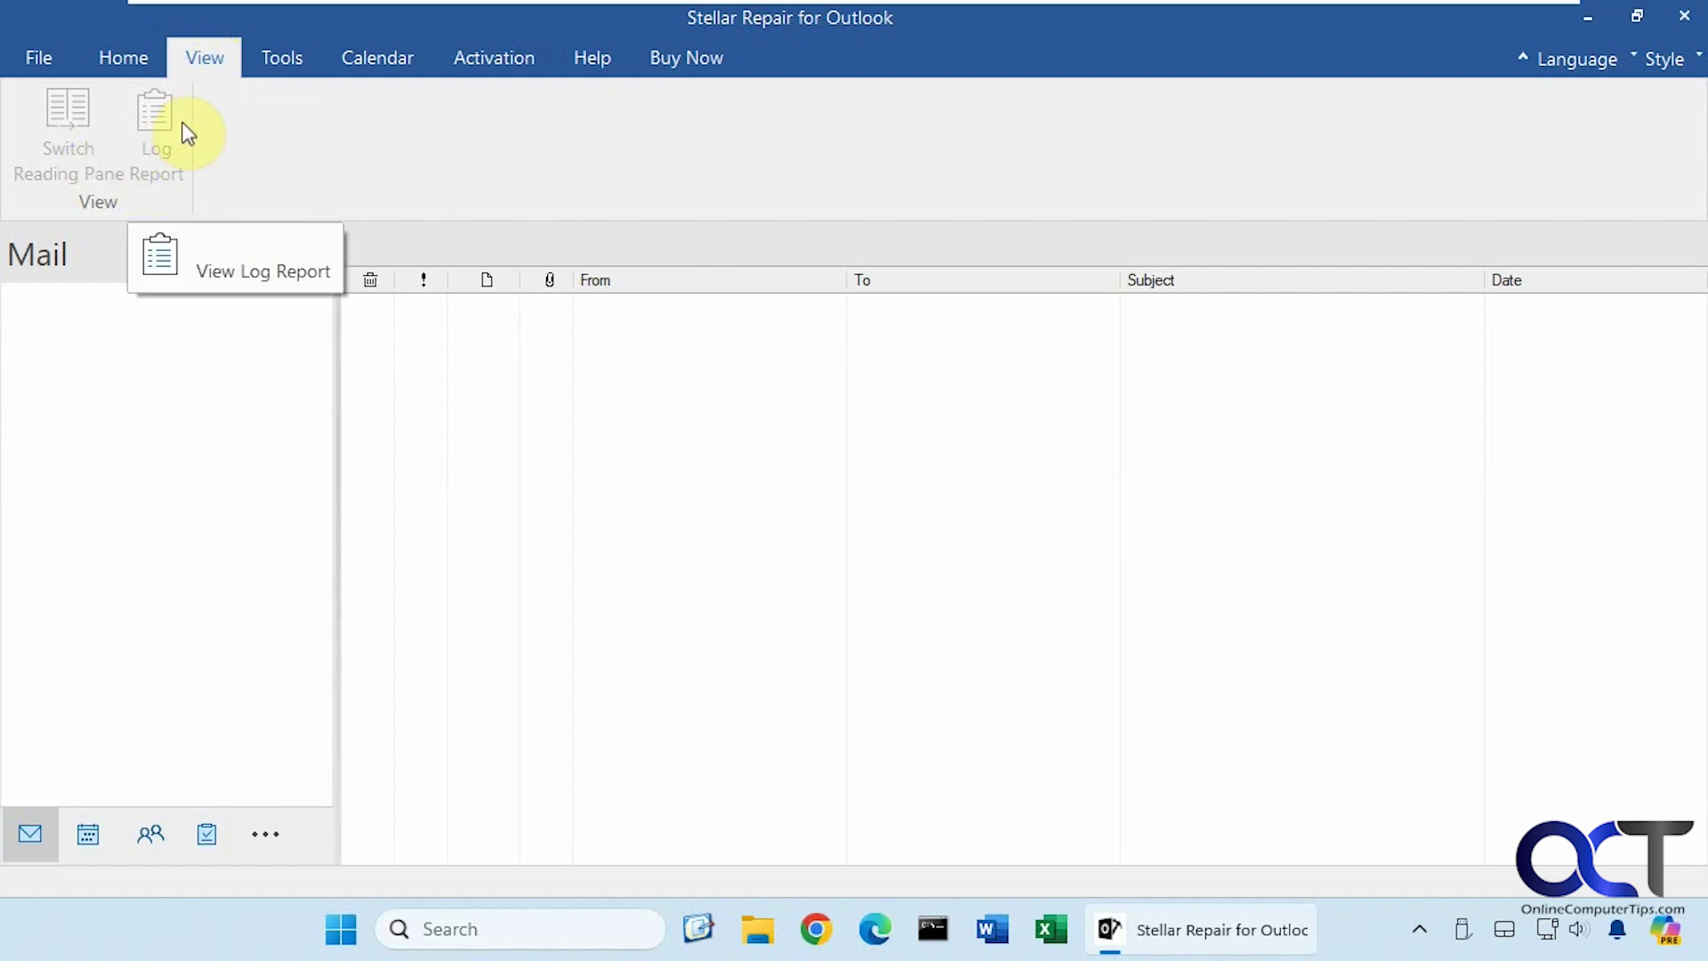
Look at the Update Wizard under Tools, then the Calendar, Activation and Help tabs.
{"action": "left_click", "coordinate": [285, 55]}
{"action": "left_click", "coordinate": [284, 55]}
{"action": "left_click", "coordinate": [50, 165]}
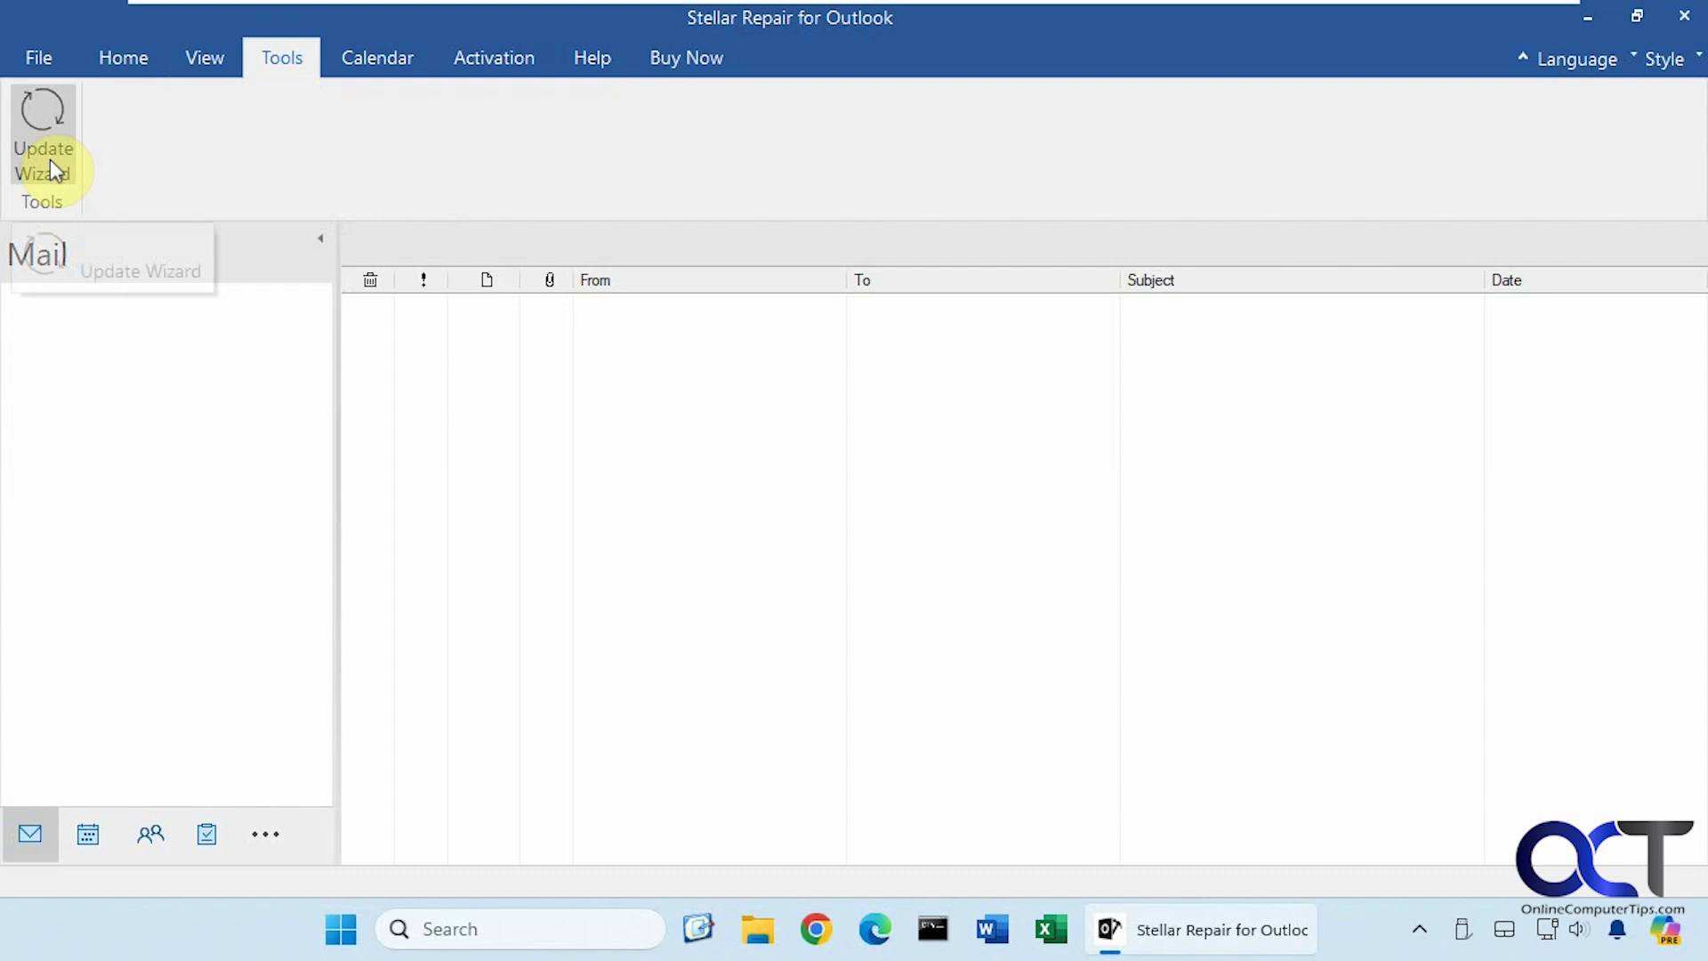
{"action": "left_click", "coordinate": [391, 63]}
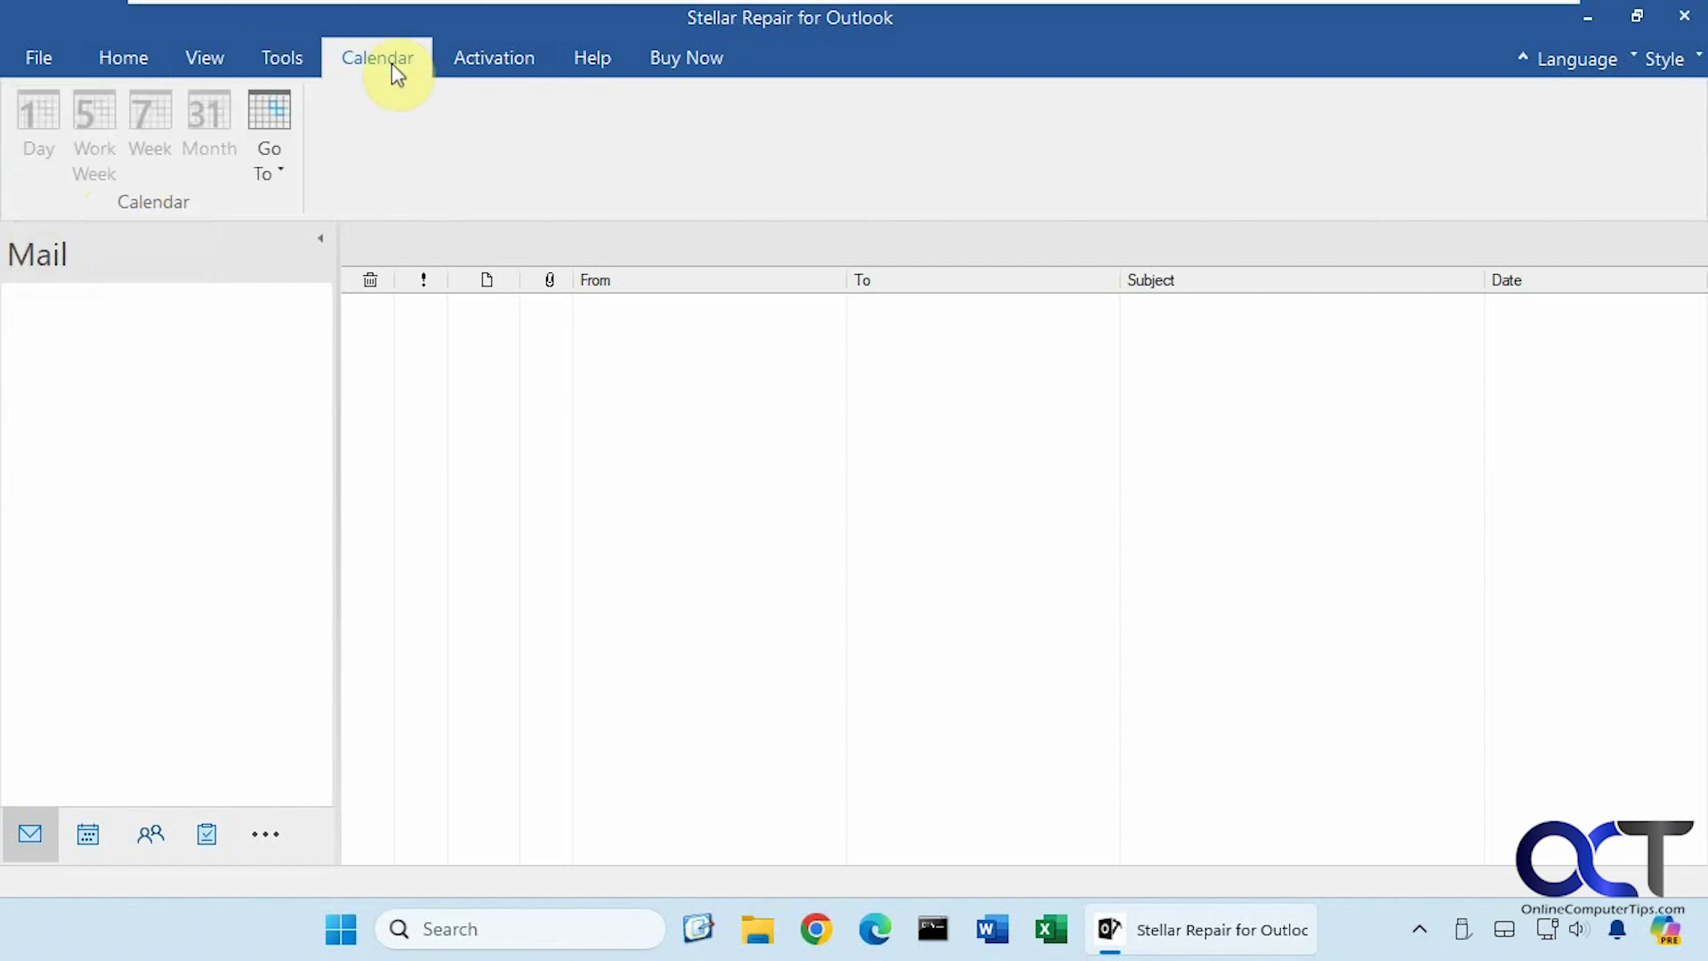
{"action": "left_click", "coordinate": [487, 65]}
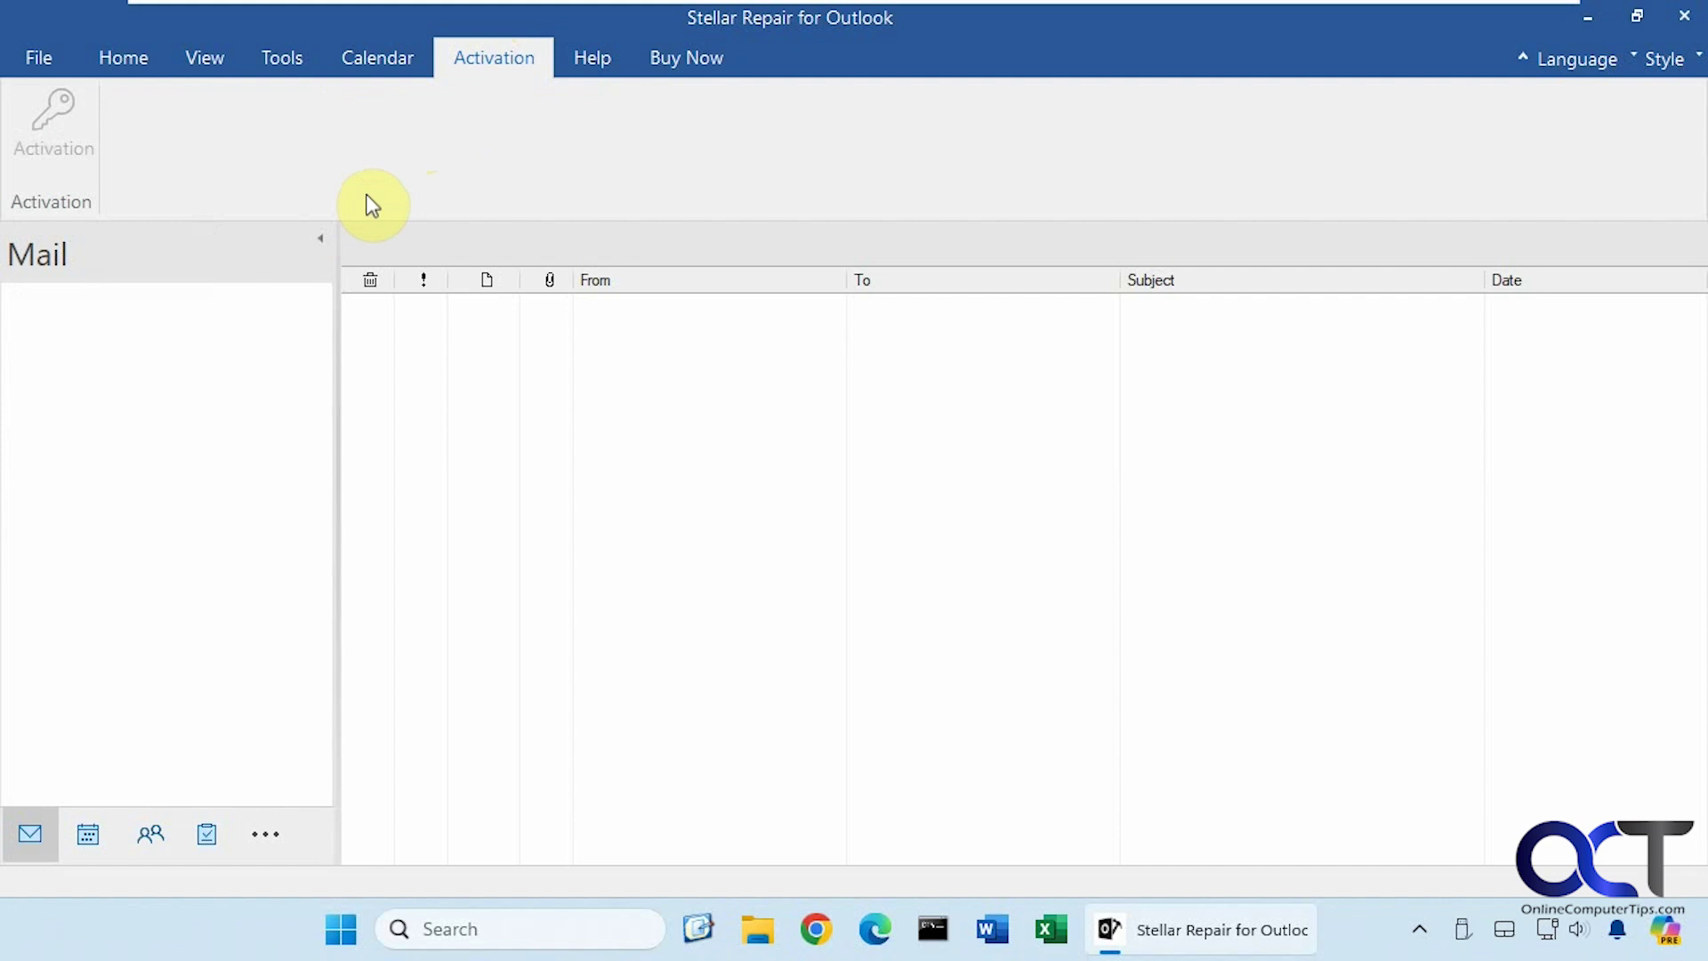
{"action": "left_click", "coordinate": [591, 60]}
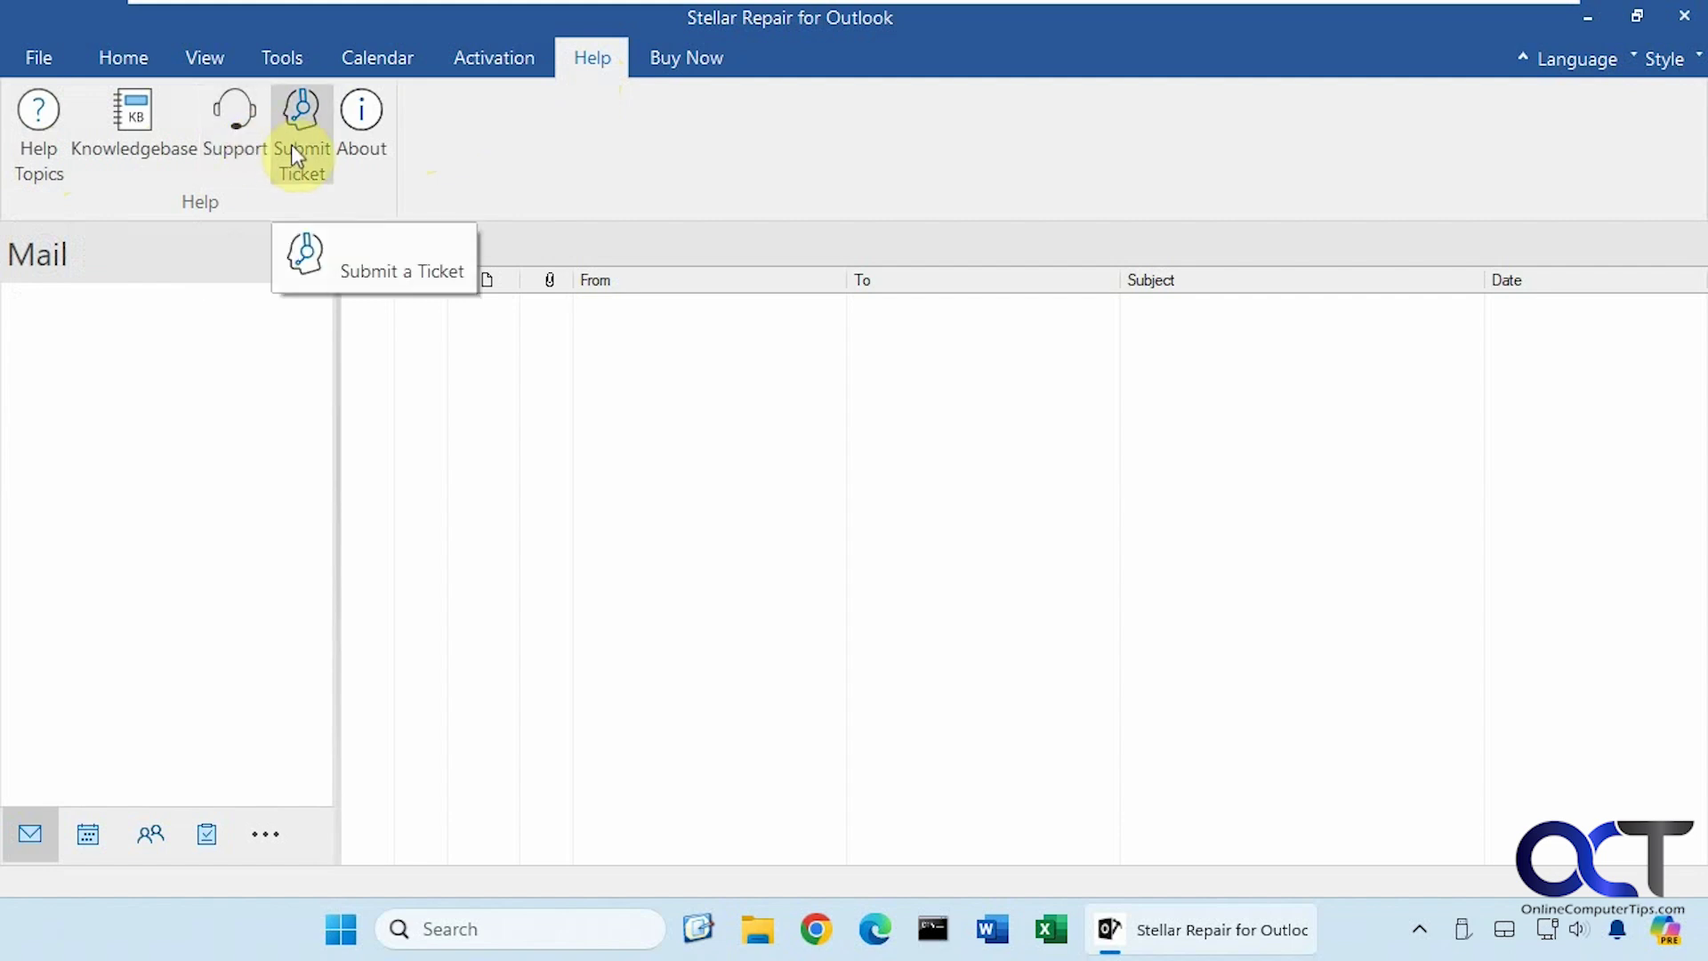
Check the About window showing Professional edition 12.1.0.4, then close it.
{"action": "left_click", "coordinate": [374, 135]}
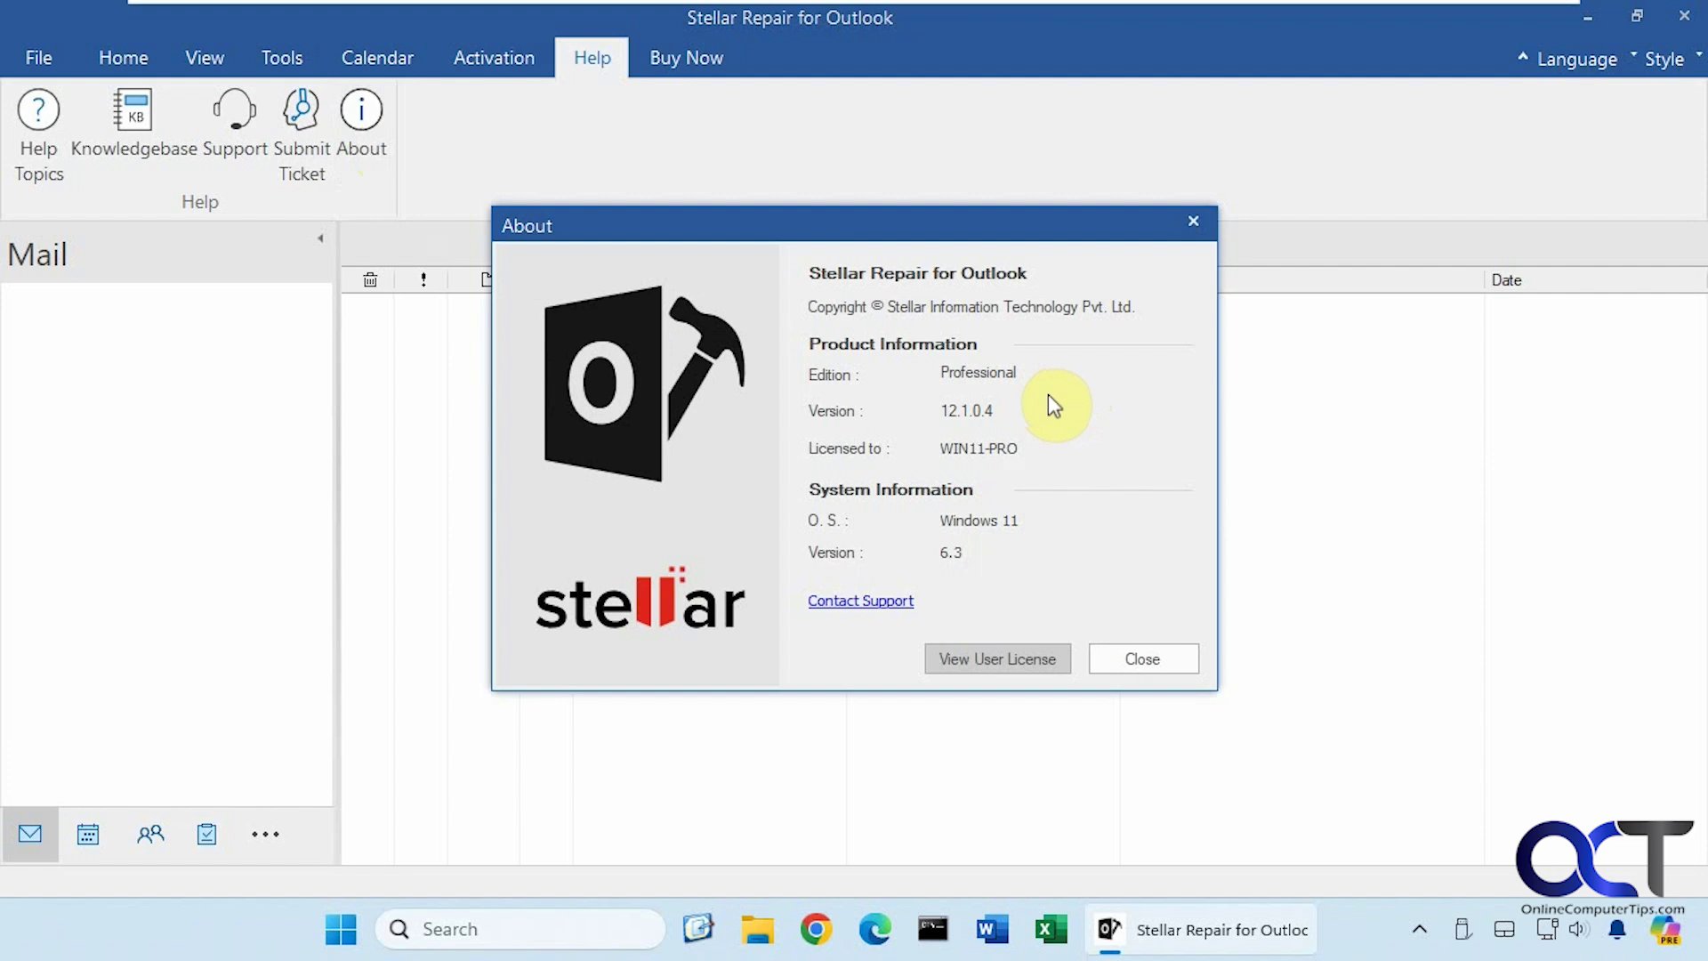
{"action": "left_click", "coordinate": [1119, 662]}
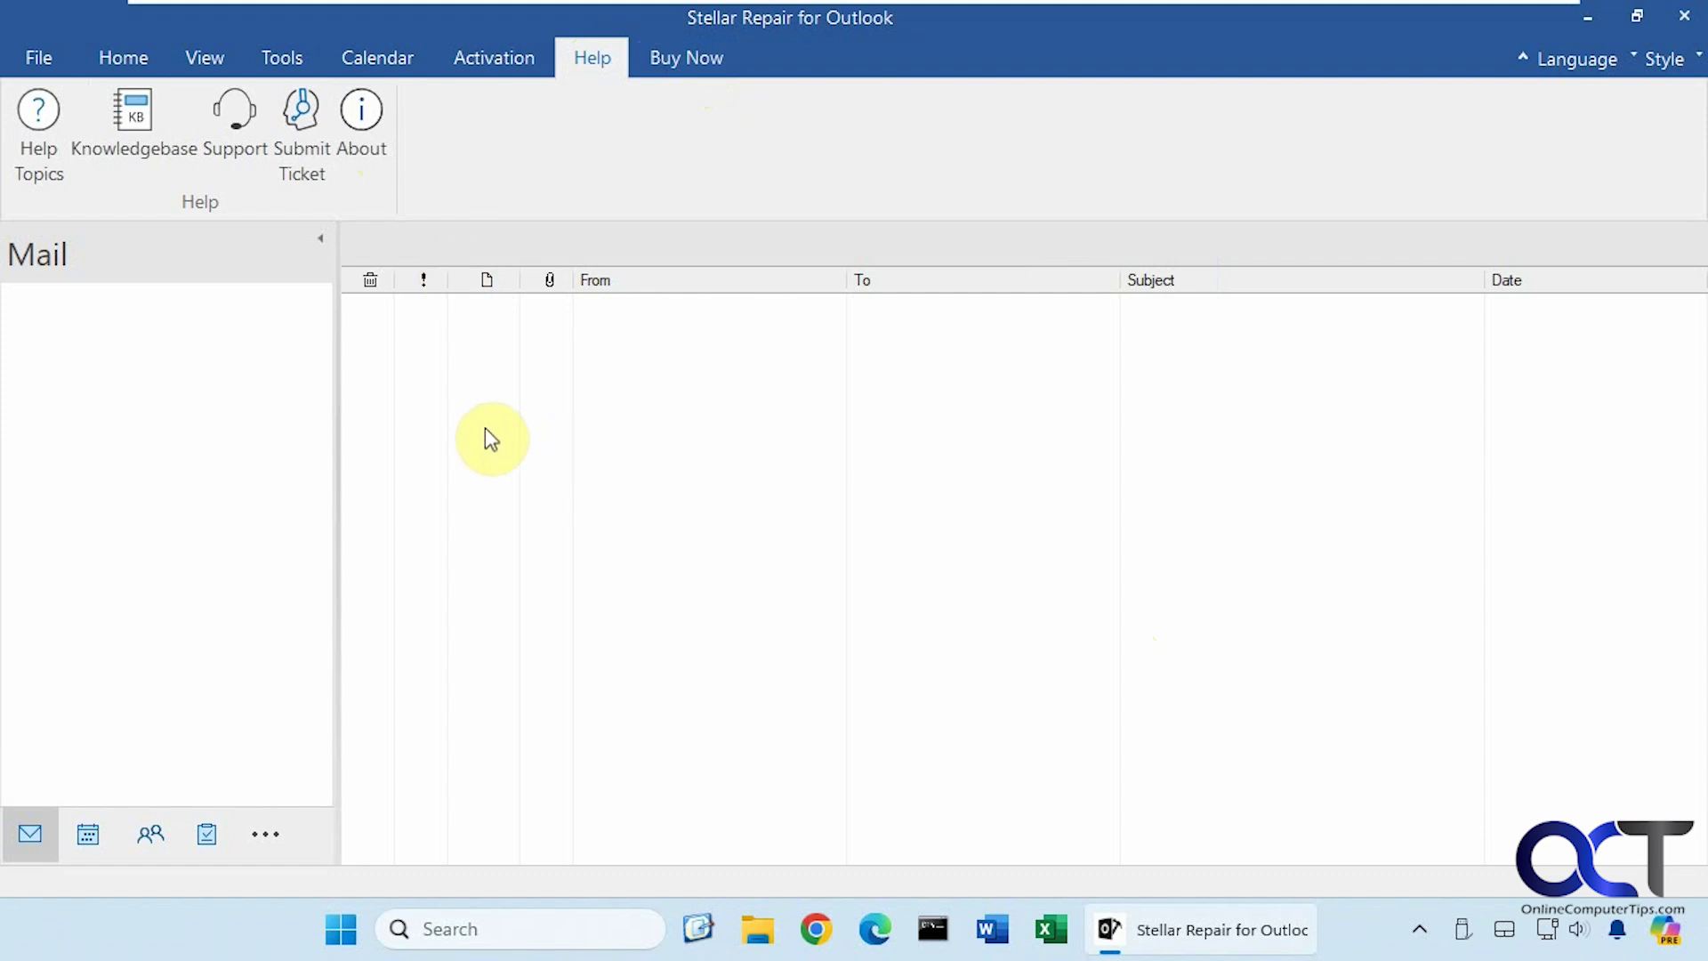
Pick MyEmail.pst from the Desktop via Choose Mailbox Manually and repair it.
{"action": "left_click", "coordinate": [122, 59]}
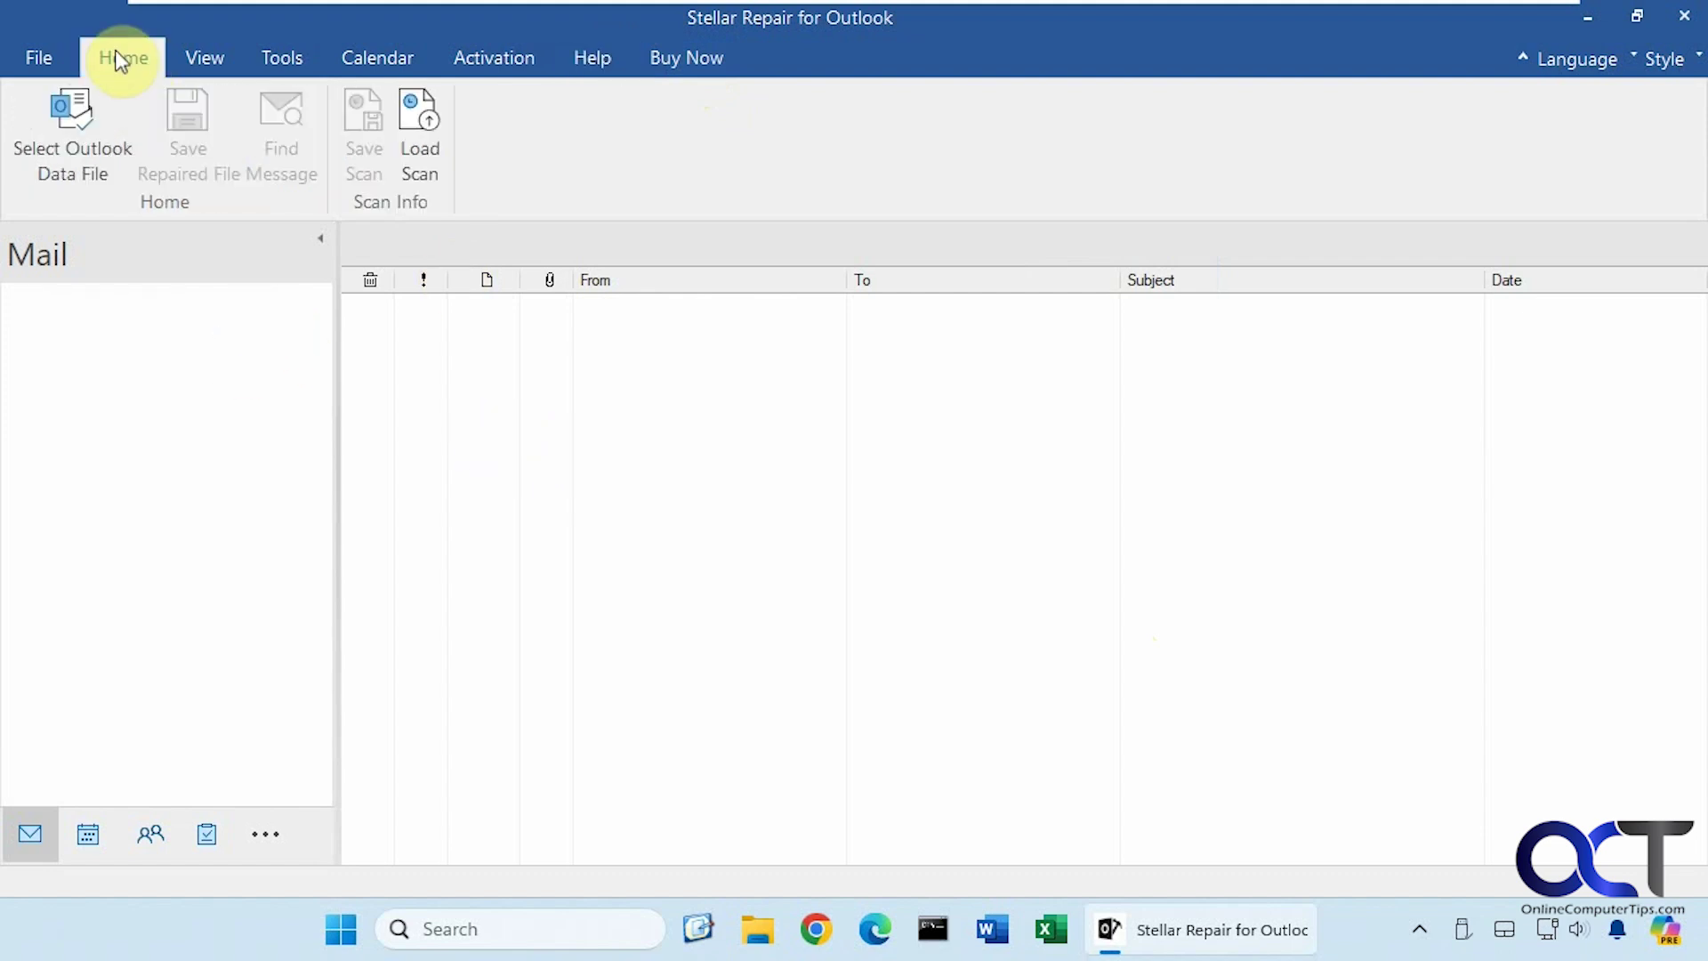
{"action": "left_click", "coordinate": [78, 146]}
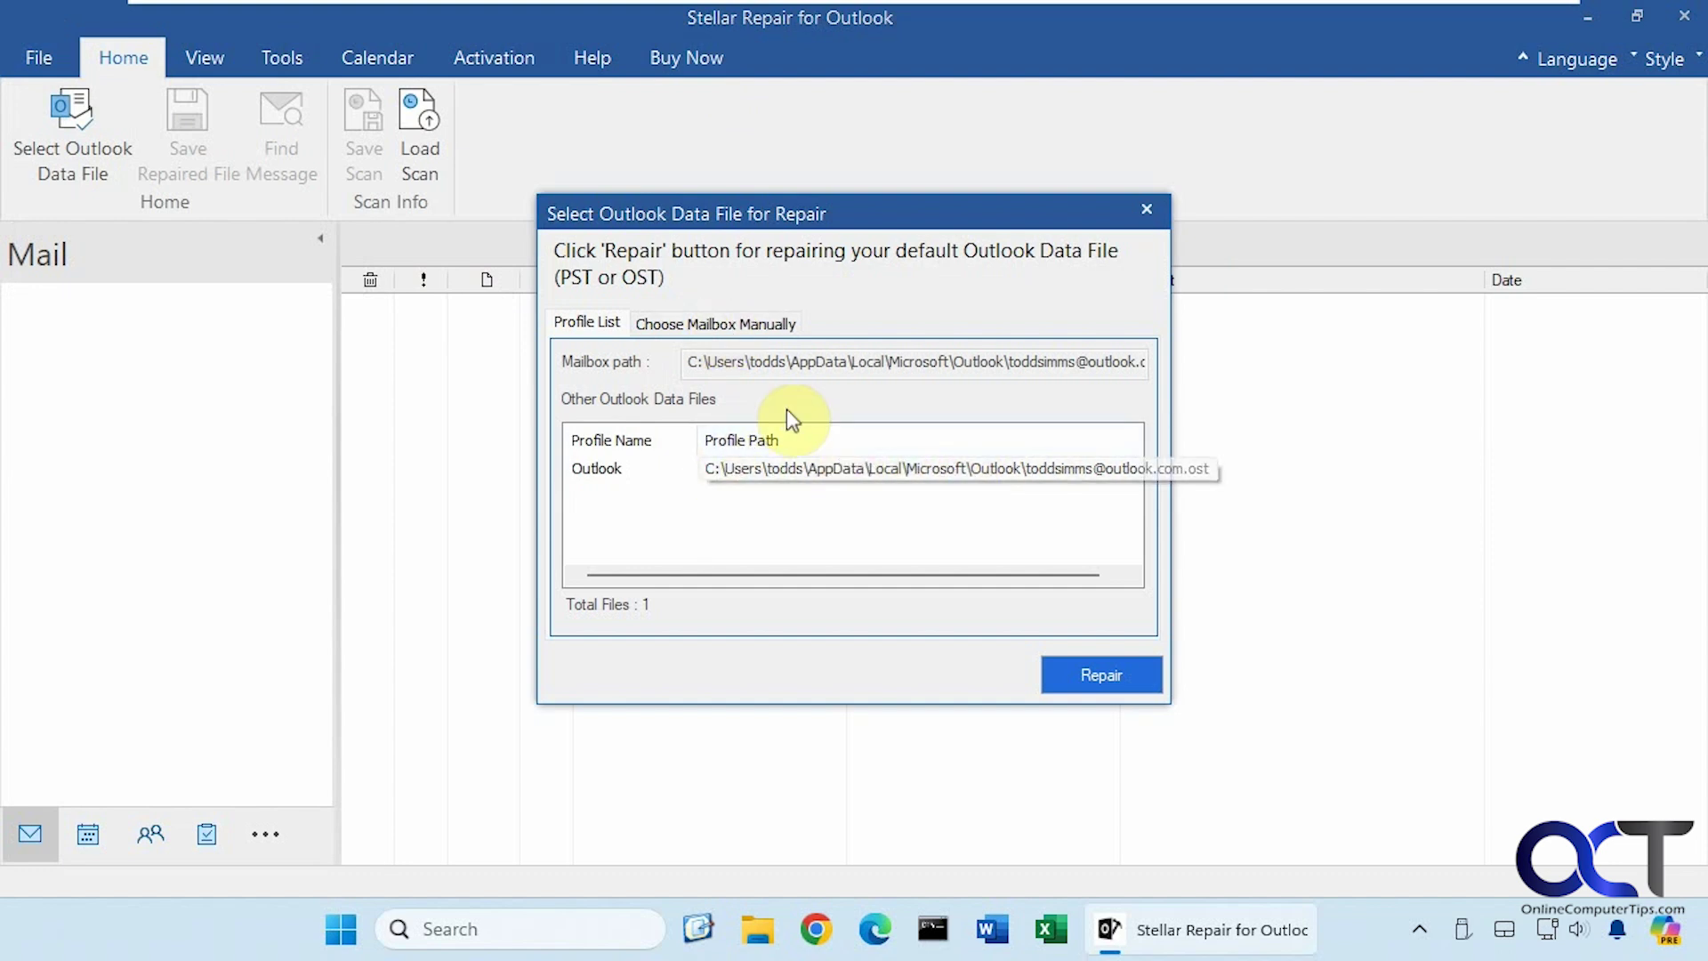
{"action": "left_click", "coordinate": [694, 324]}
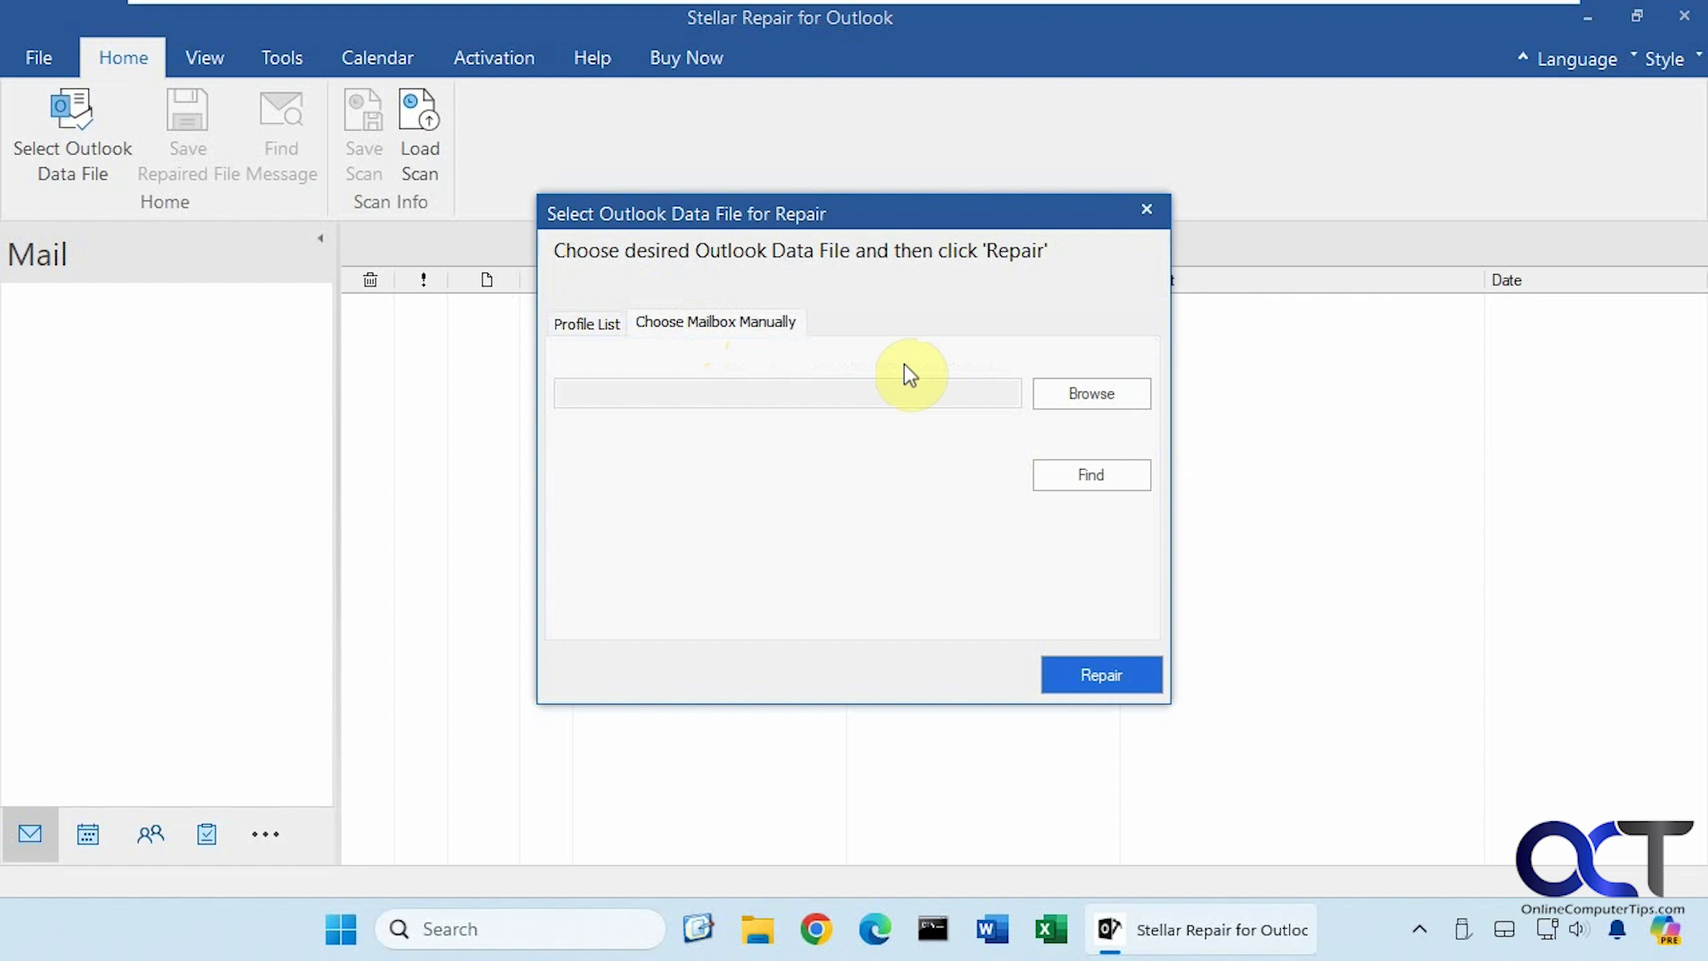
{"action": "left_click", "coordinate": [1071, 398]}
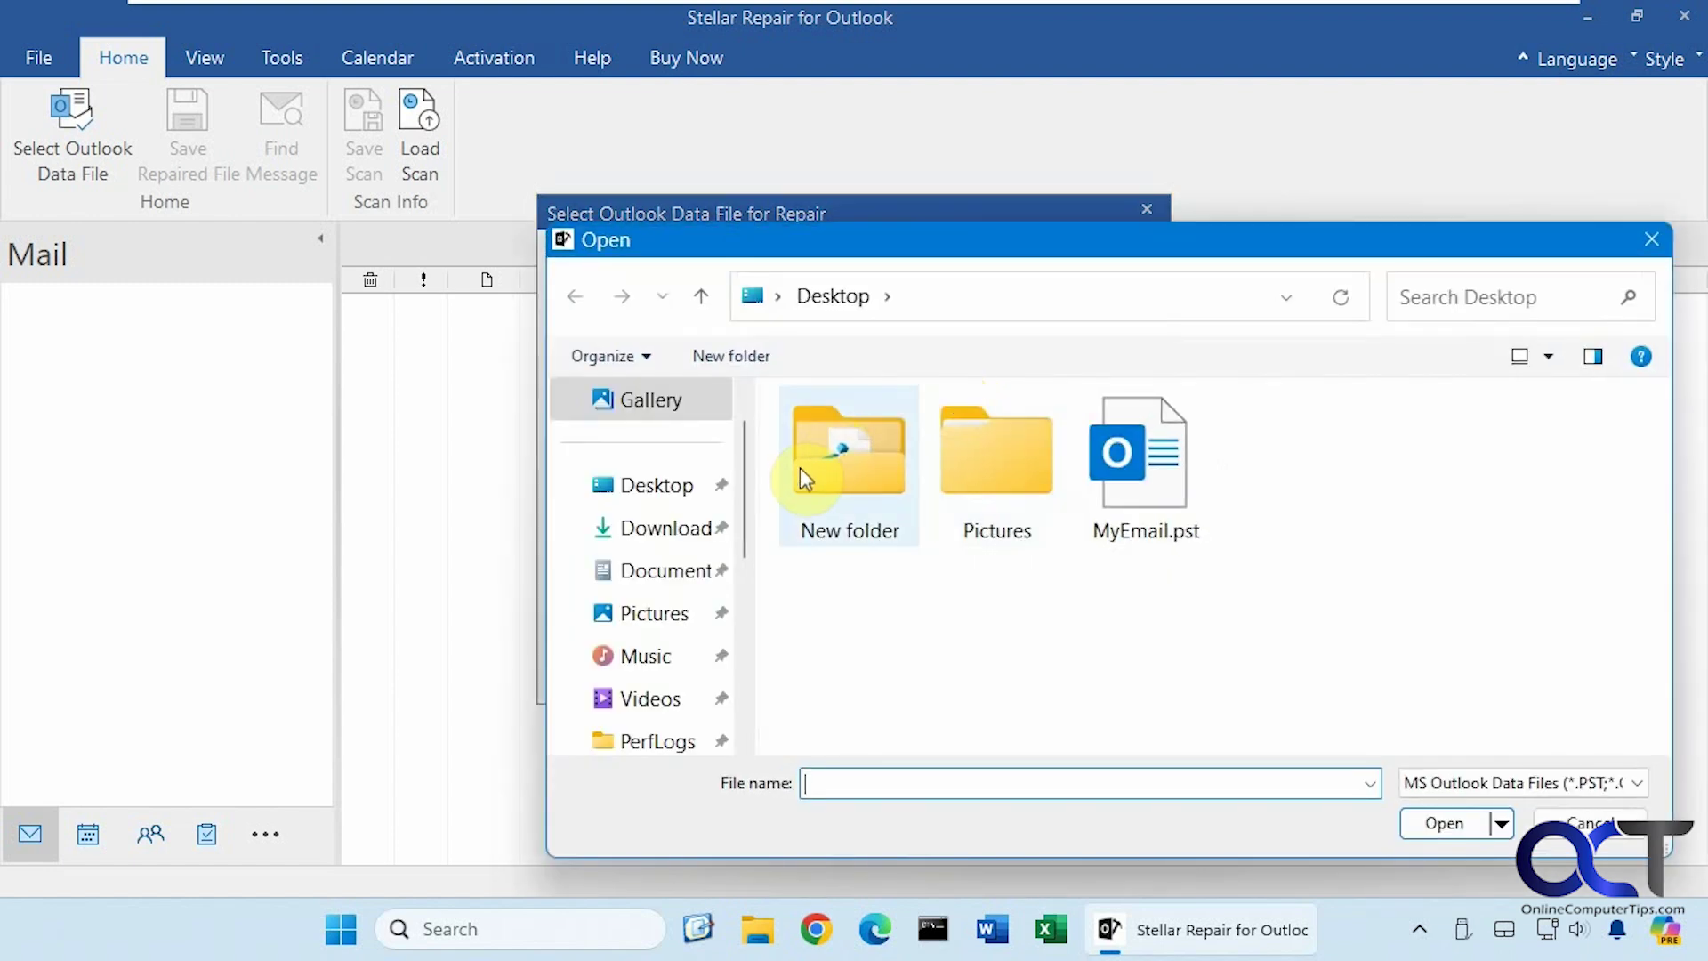
{"action": "double_click", "coordinate": [1117, 489]}
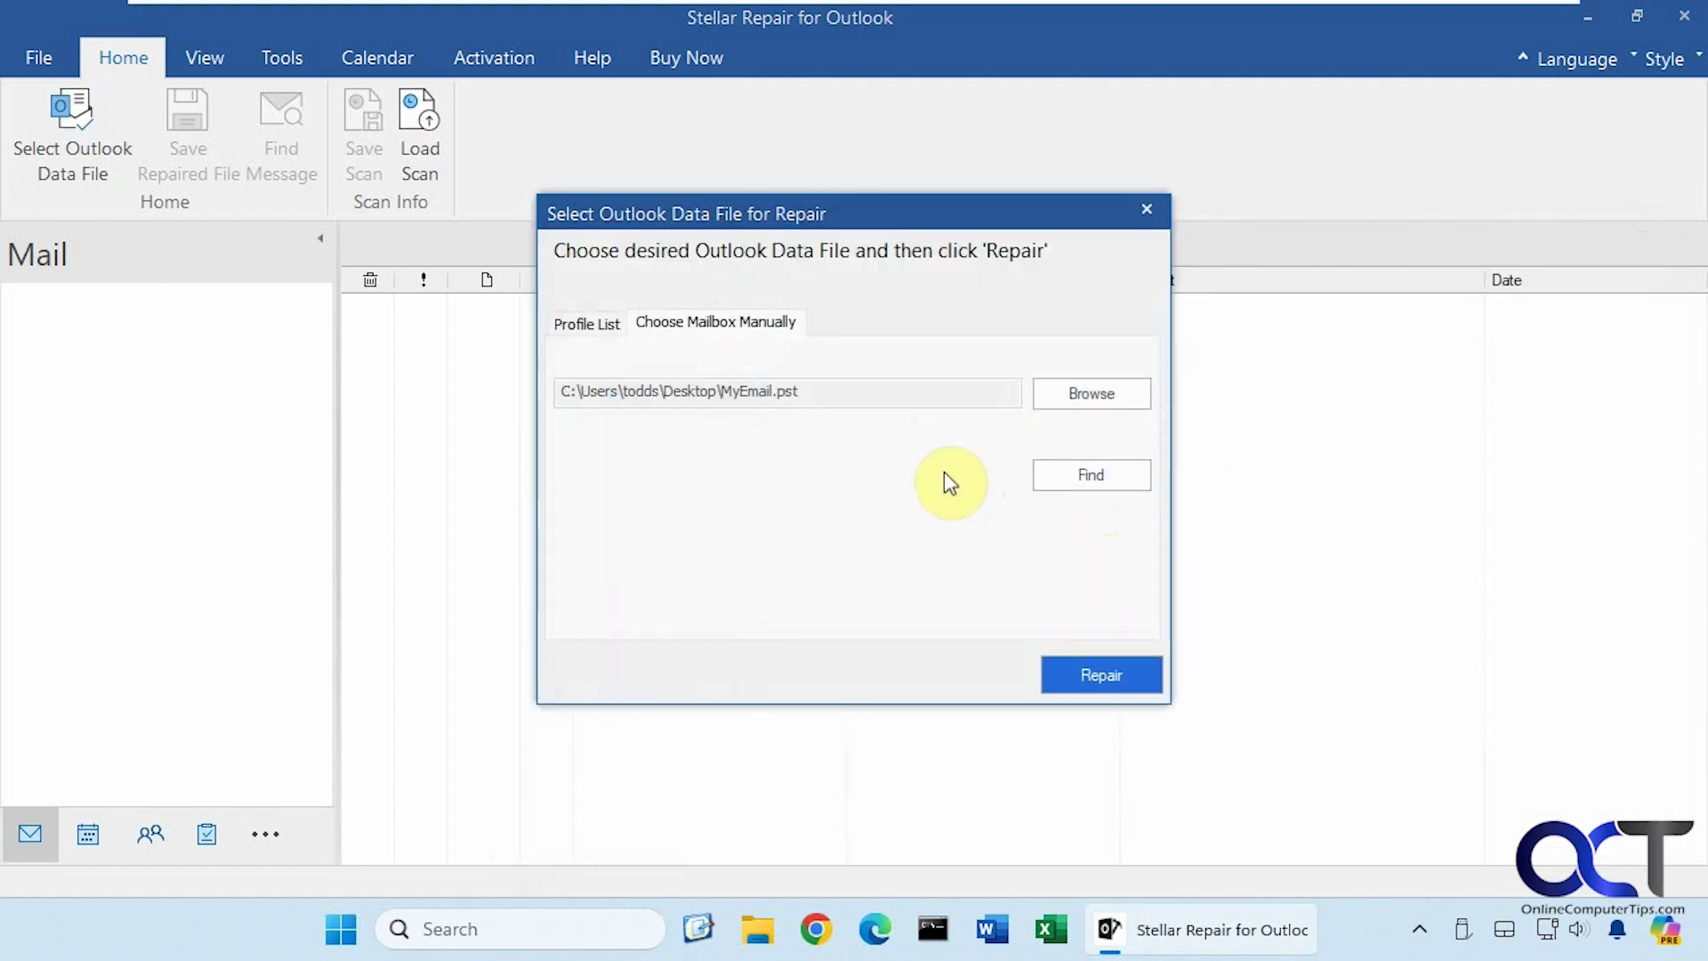
{"action": "left_click", "coordinate": [1092, 675]}
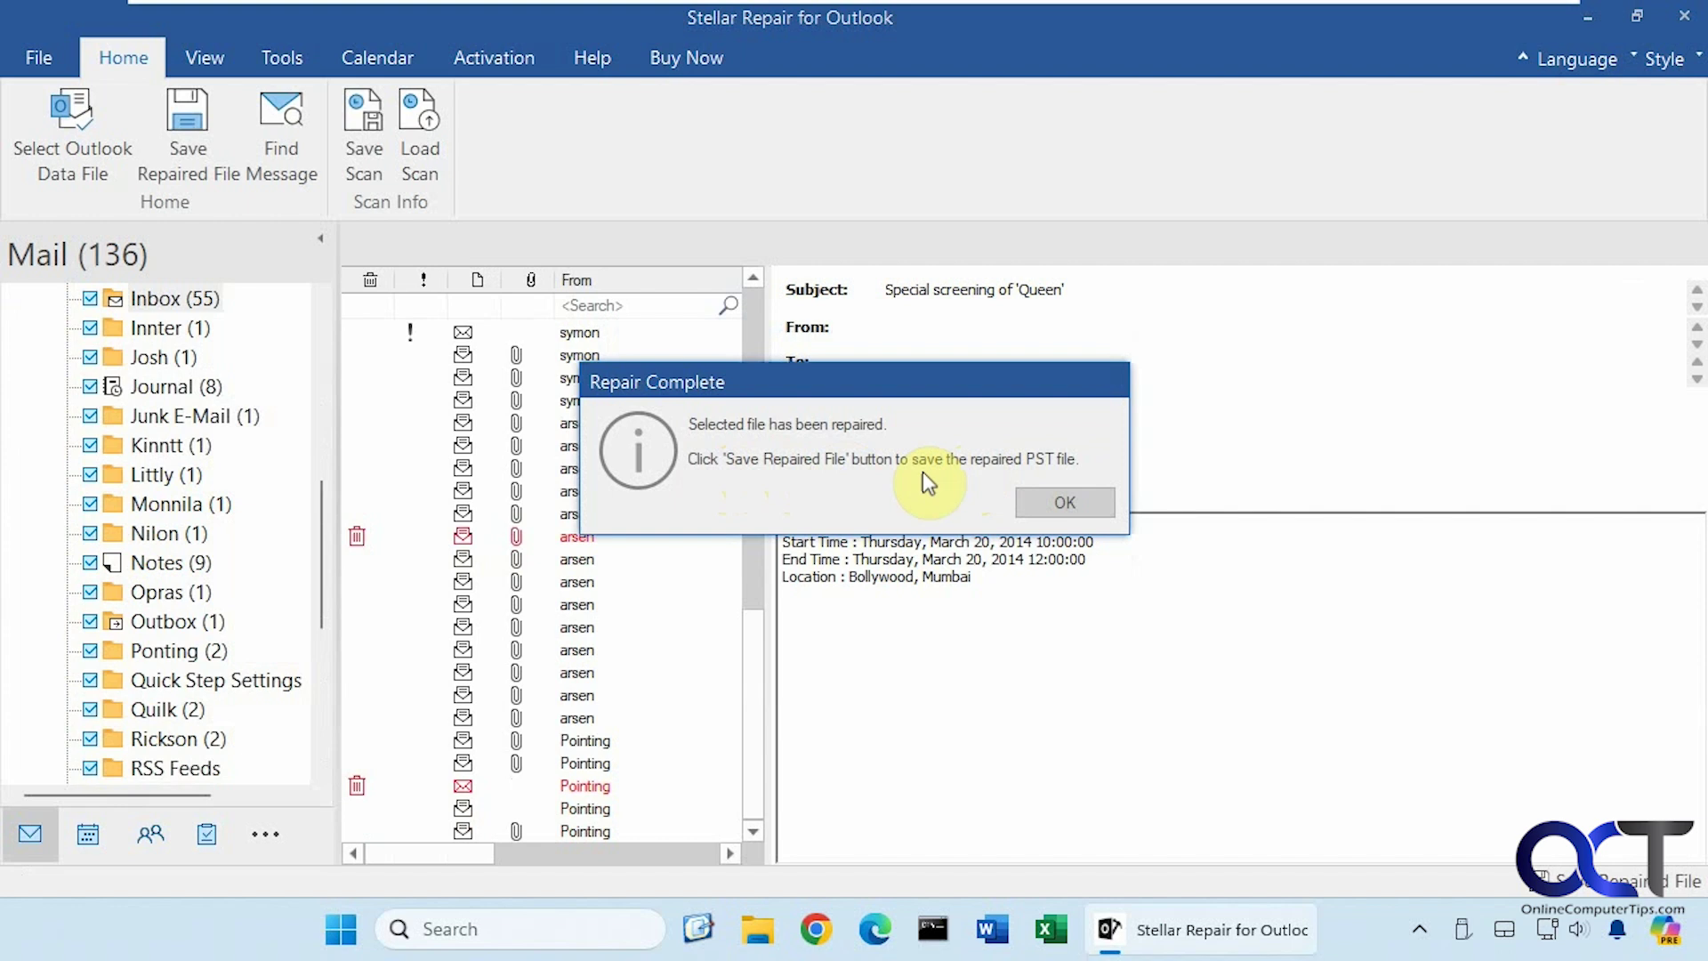
{"action": "left_click", "coordinate": [1064, 500]}
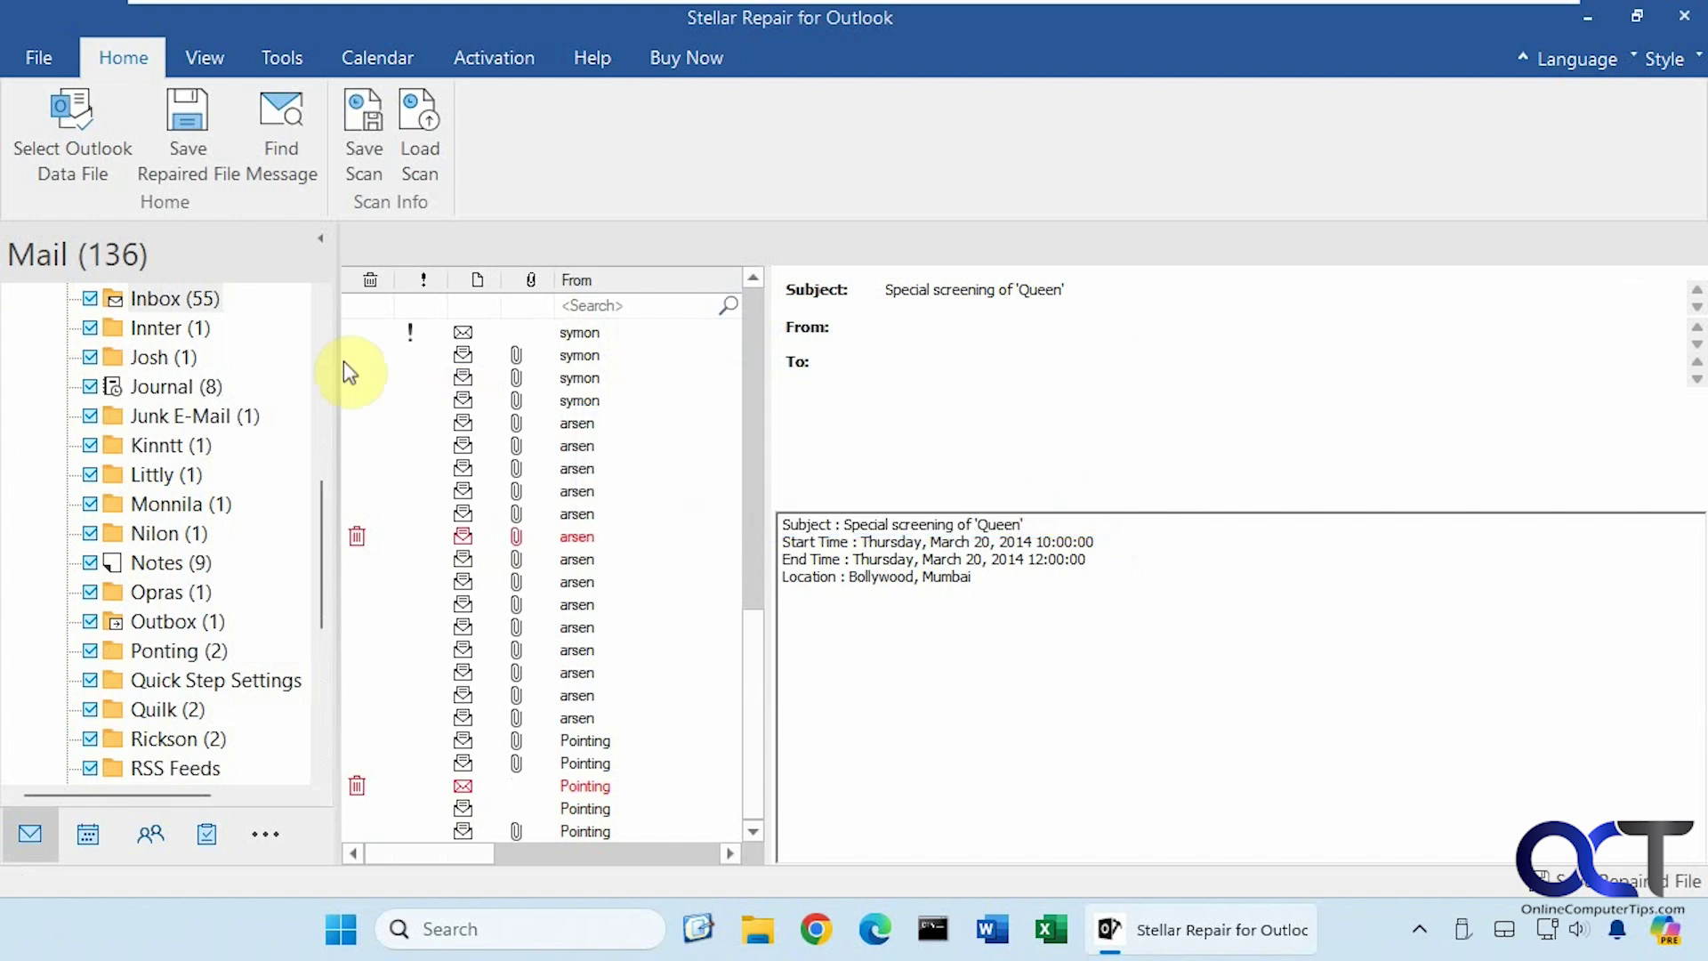
{"action": "left_click_drag", "start_coordinate": [322, 534], "coordinate": [317, 351]}
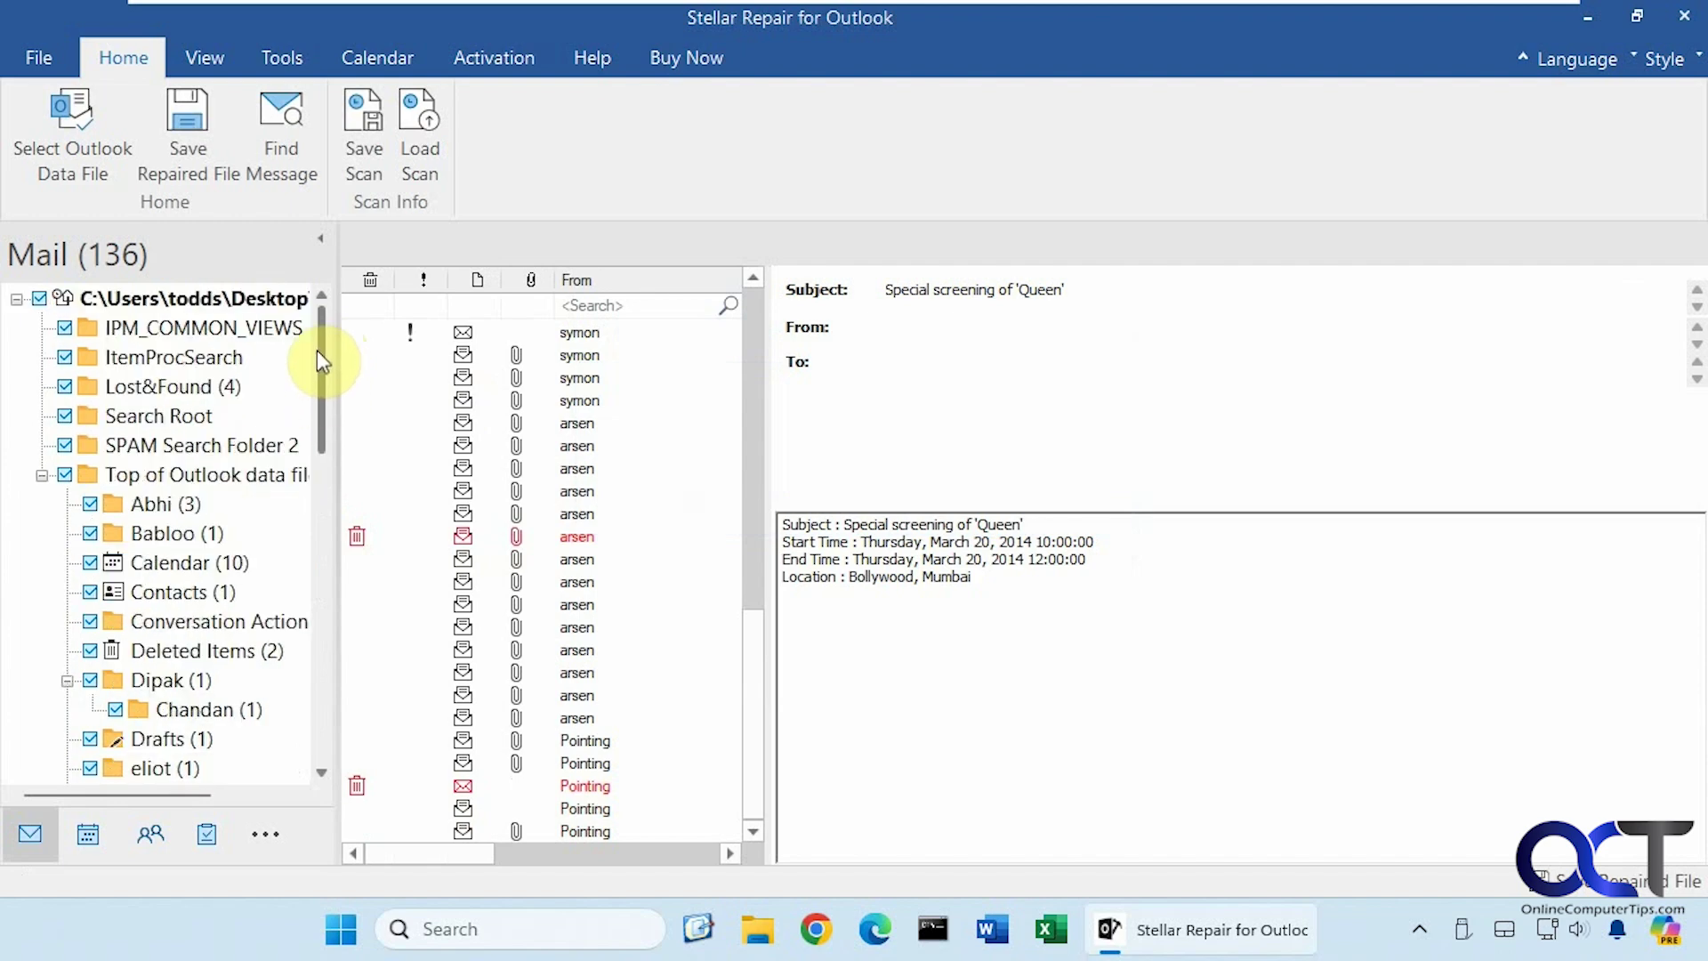
{"action": "left_click_drag", "start_coordinate": [317, 349], "coordinate": [316, 674]}
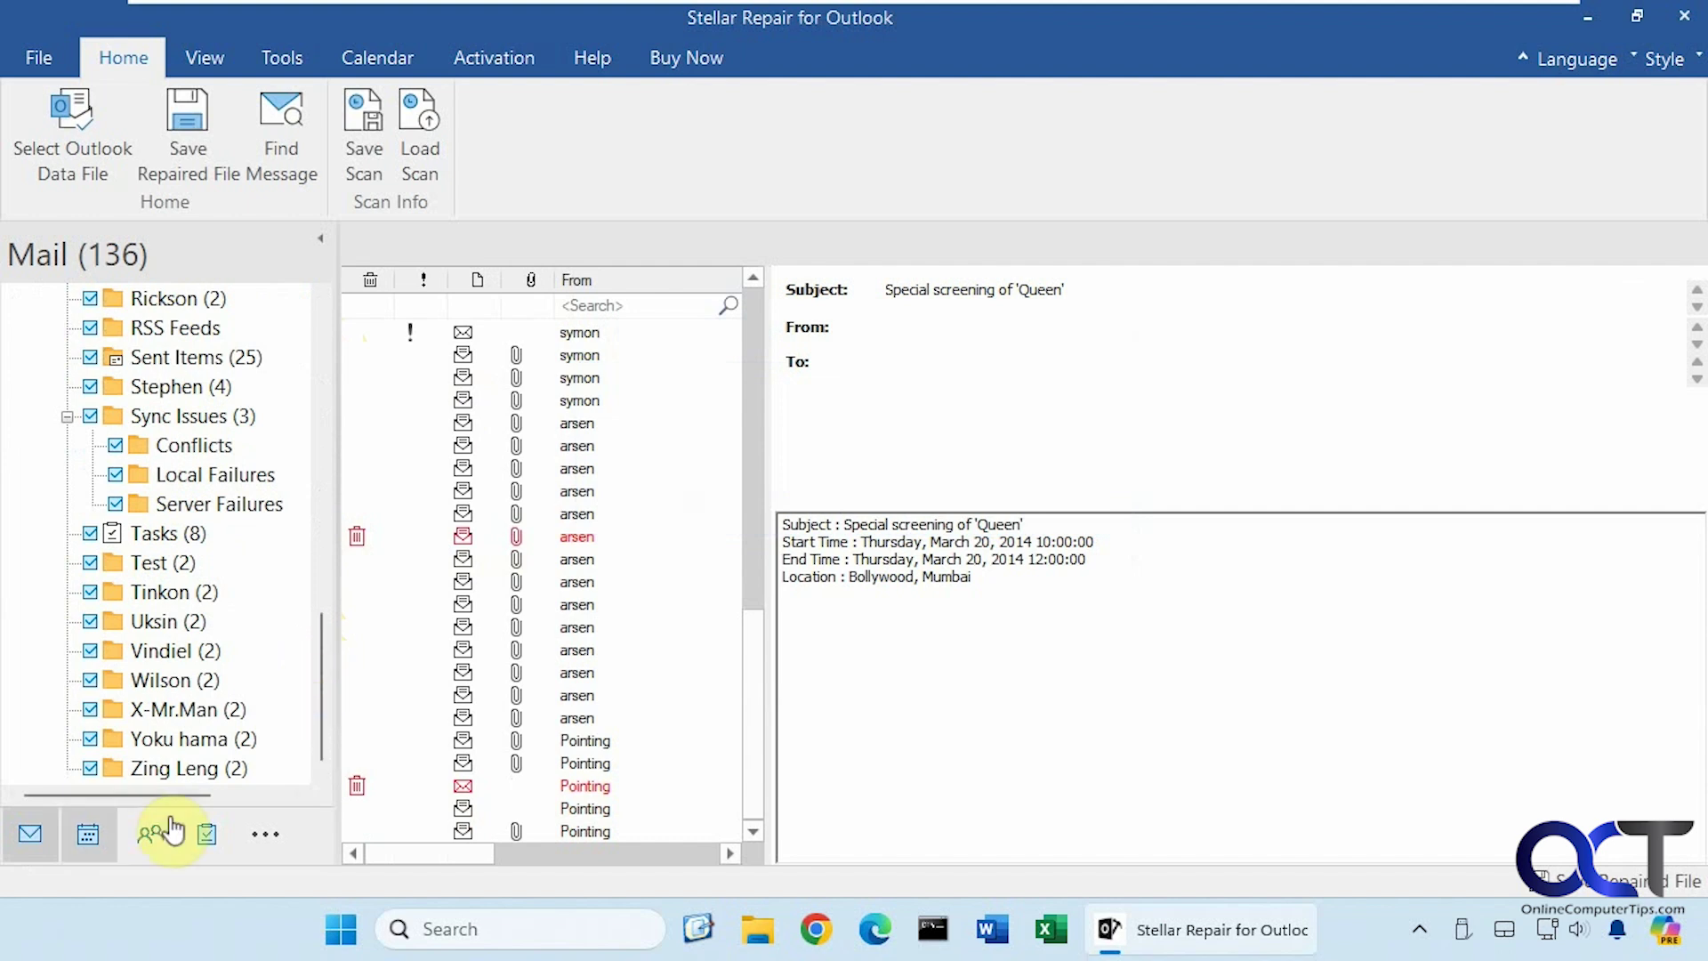
{"action": "left_click", "coordinate": [88, 834]}
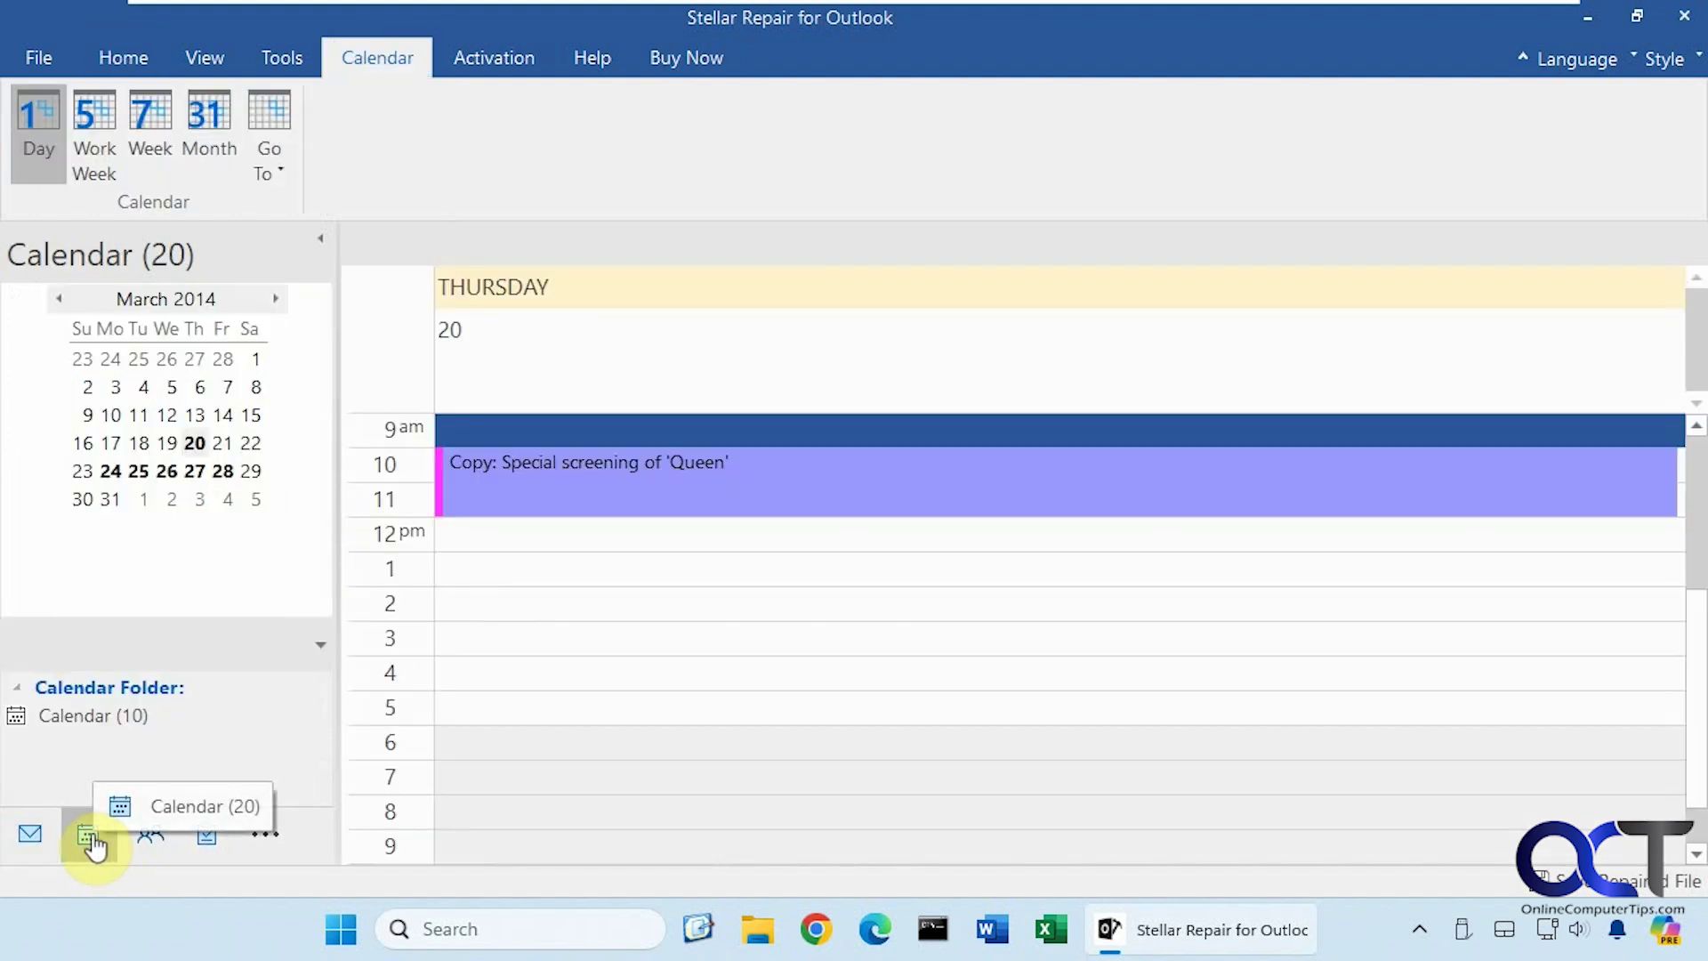
{"action": "left_click", "coordinate": [143, 843]}
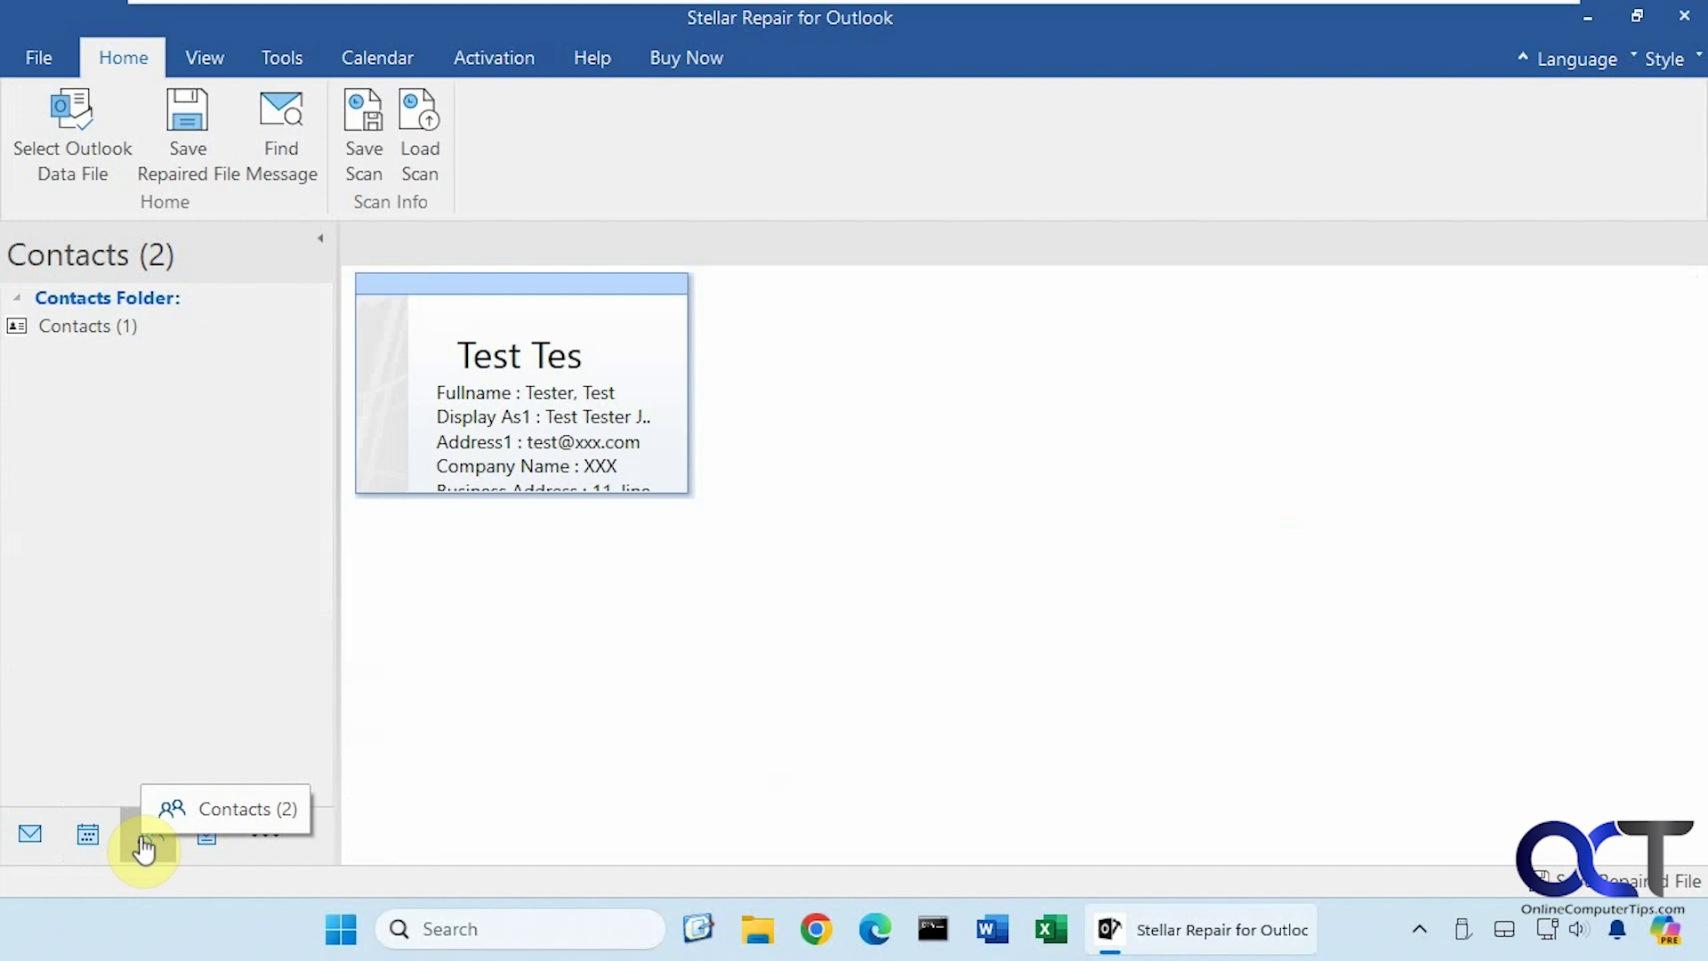
{"action": "left_click", "coordinate": [206, 840]}
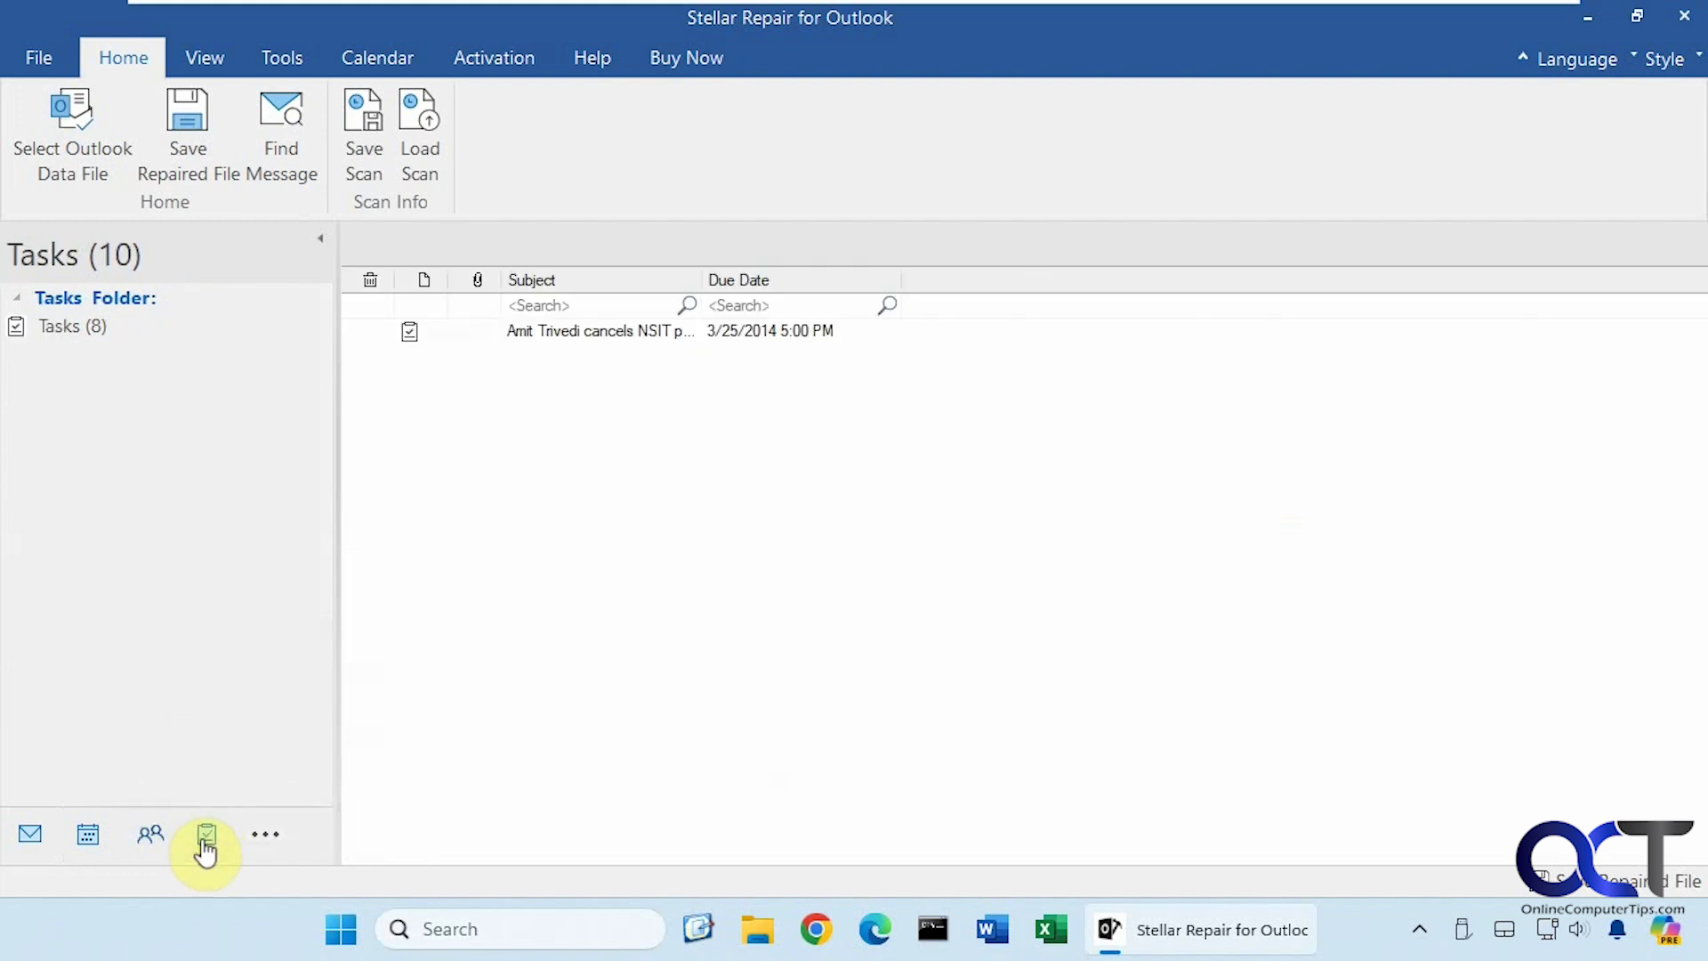
{"action": "left_click", "coordinate": [29, 834]}
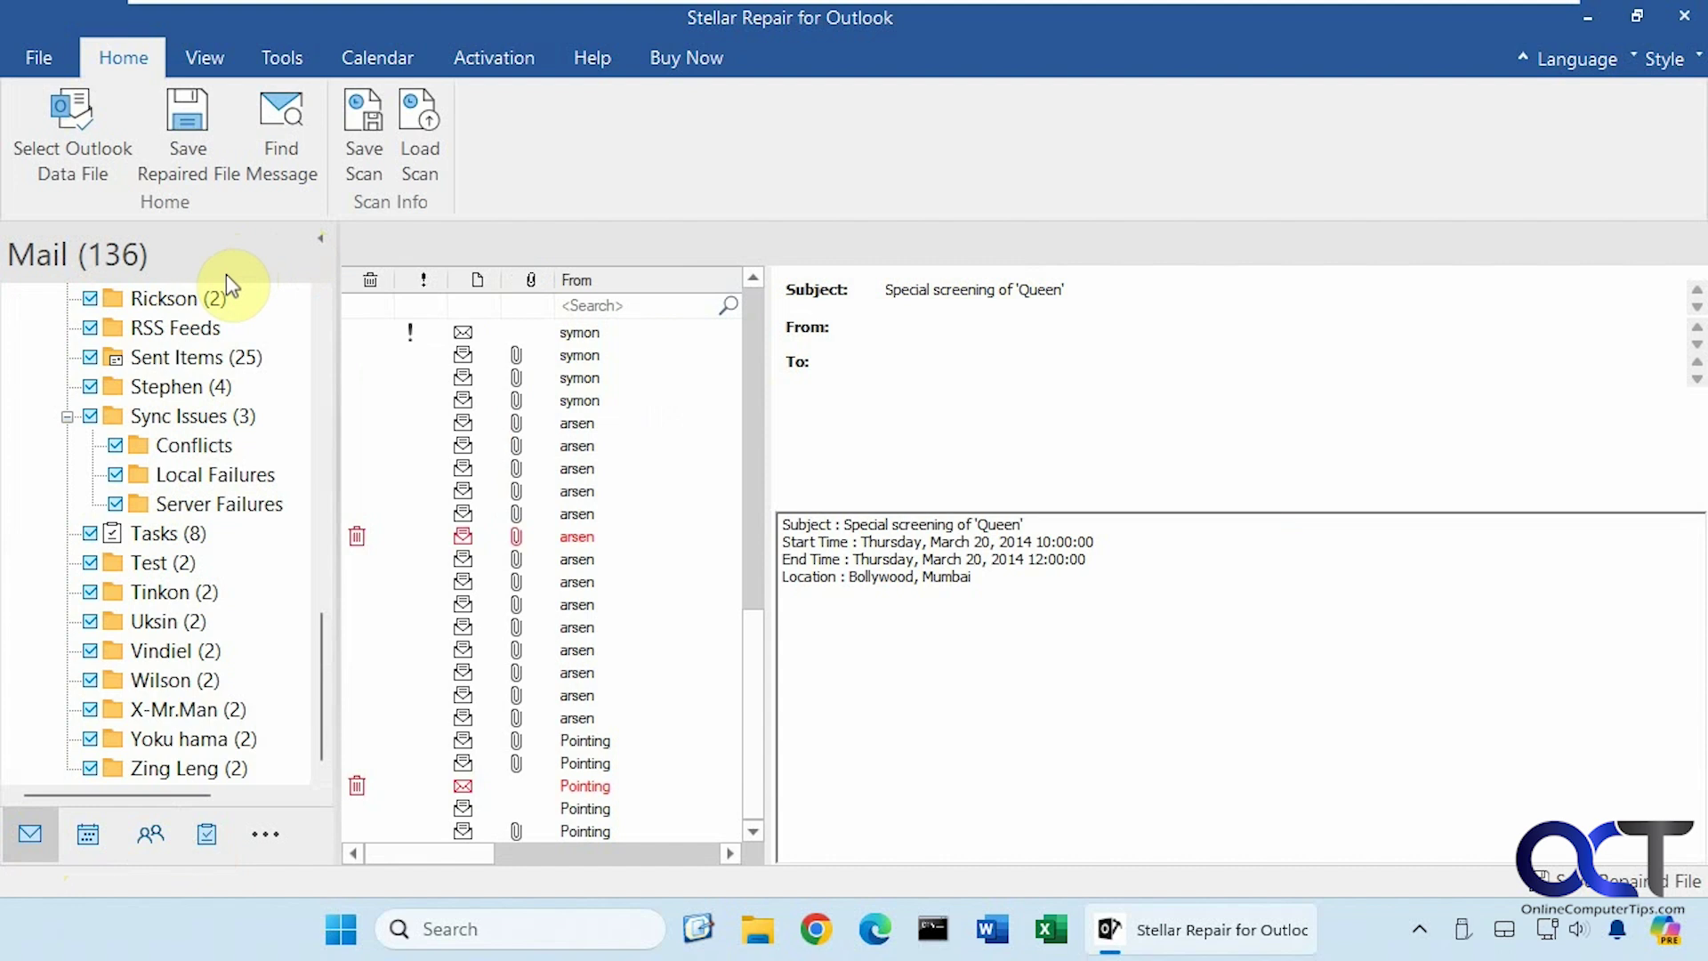
Save the repaired file in PST format and open help on Auto split PST file.
{"action": "left_click", "coordinate": [192, 146]}
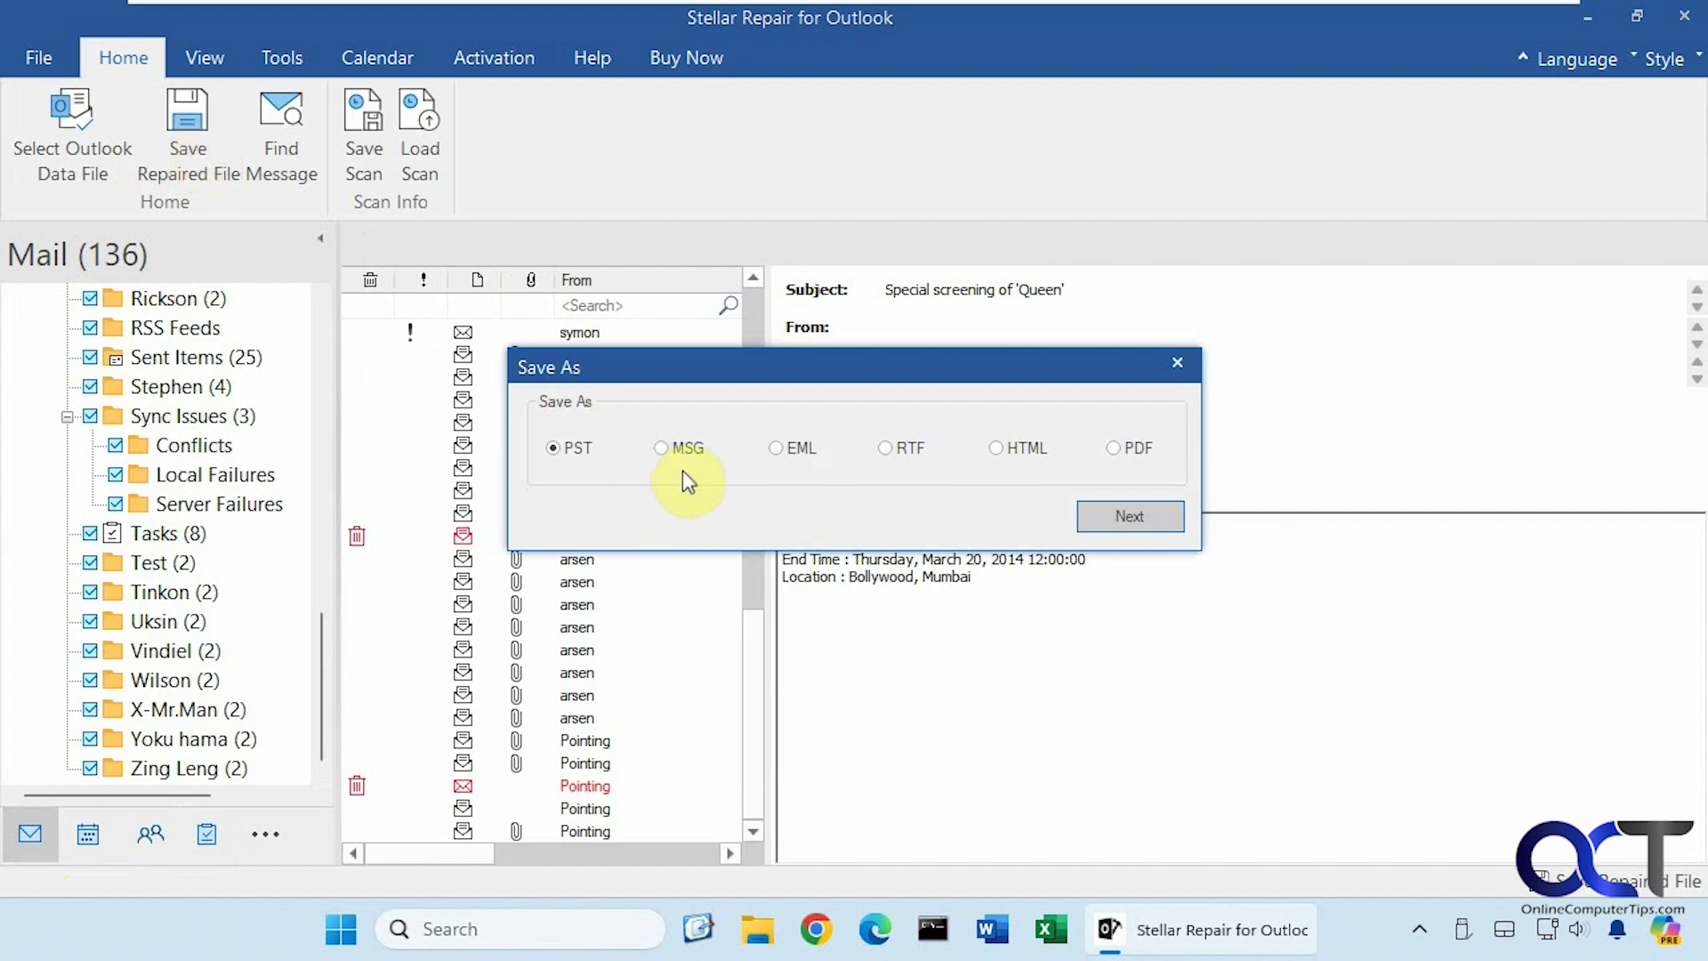
{"action": "left_click", "coordinate": [1140, 516]}
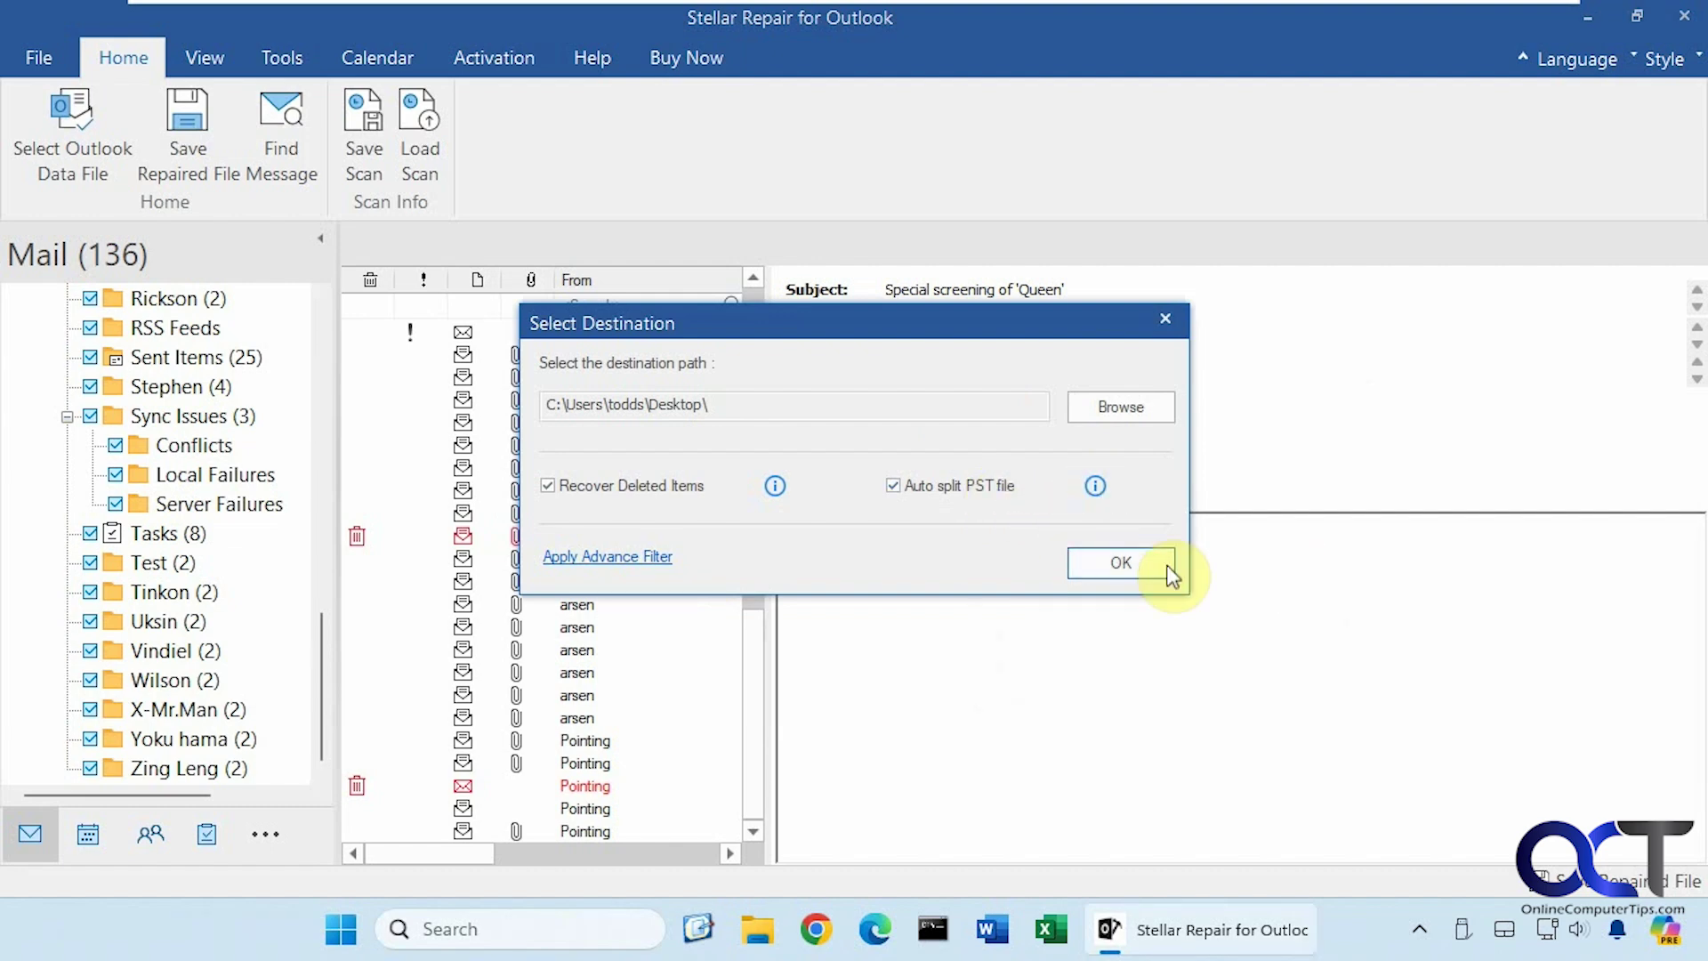
{"action": "left_click", "coordinate": [1095, 488]}
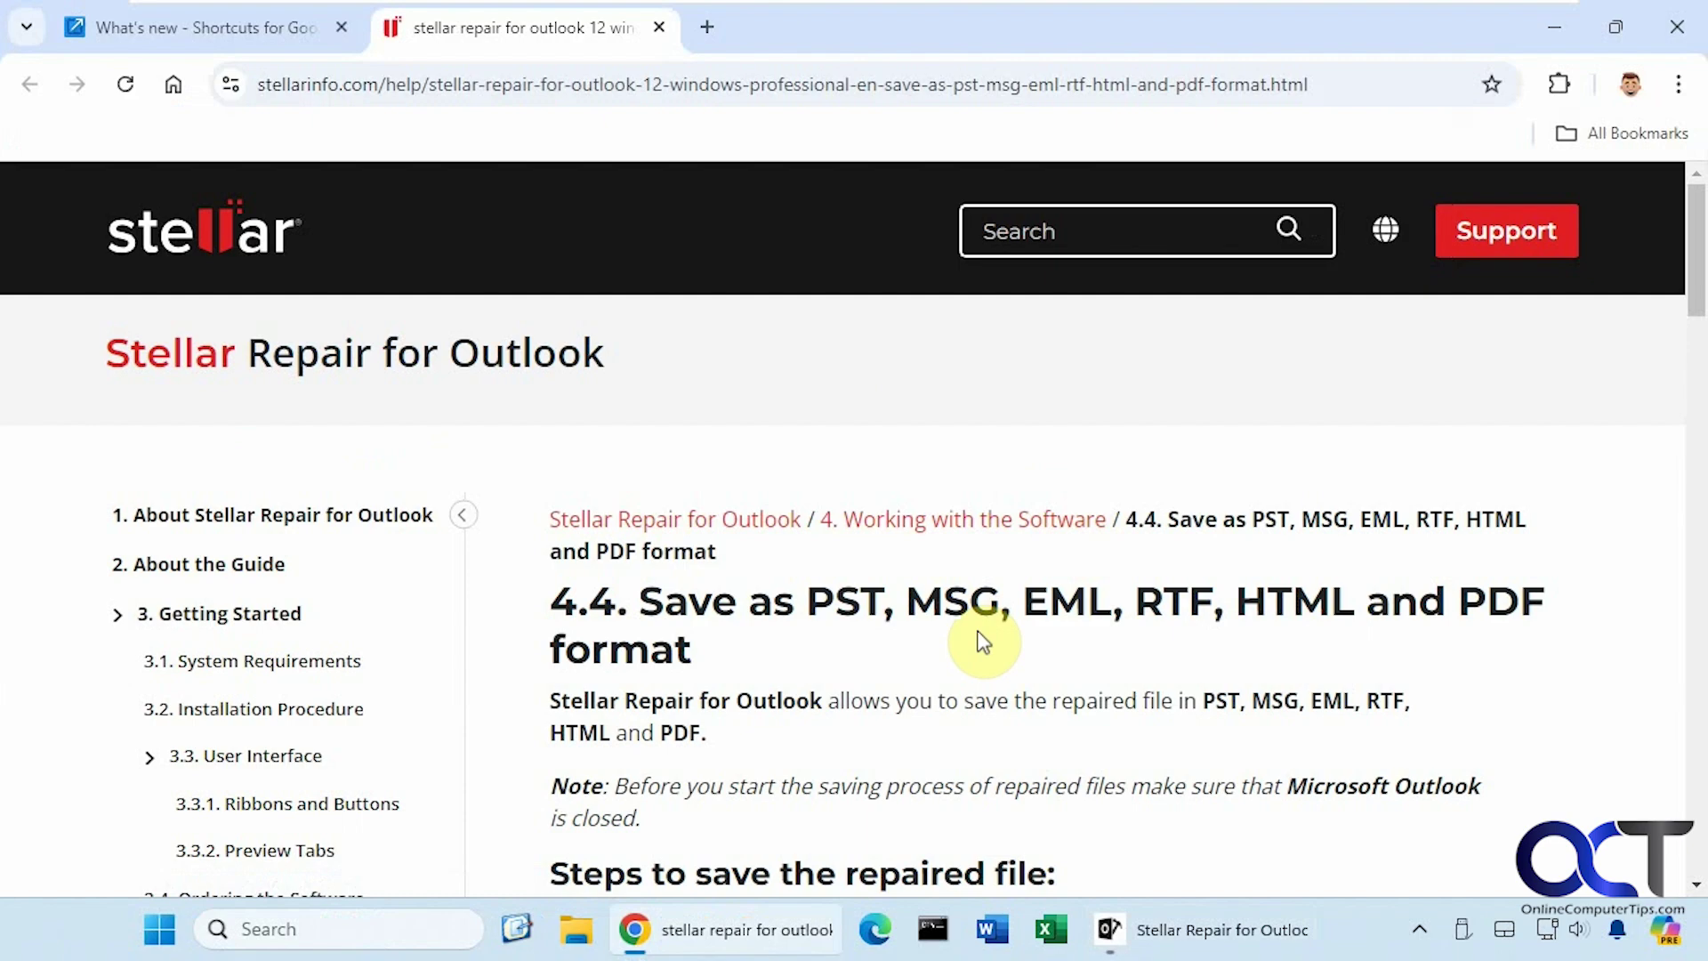
Scroll through the help page on saving as PST, then close Chrome.
{"action": "scroll", "coordinate": [979, 639], "scroll_direction": "down", "scroll_amount": 1}
{"action": "scroll", "coordinate": [979, 630], "scroll_direction": "down", "scroll_amount": 15}
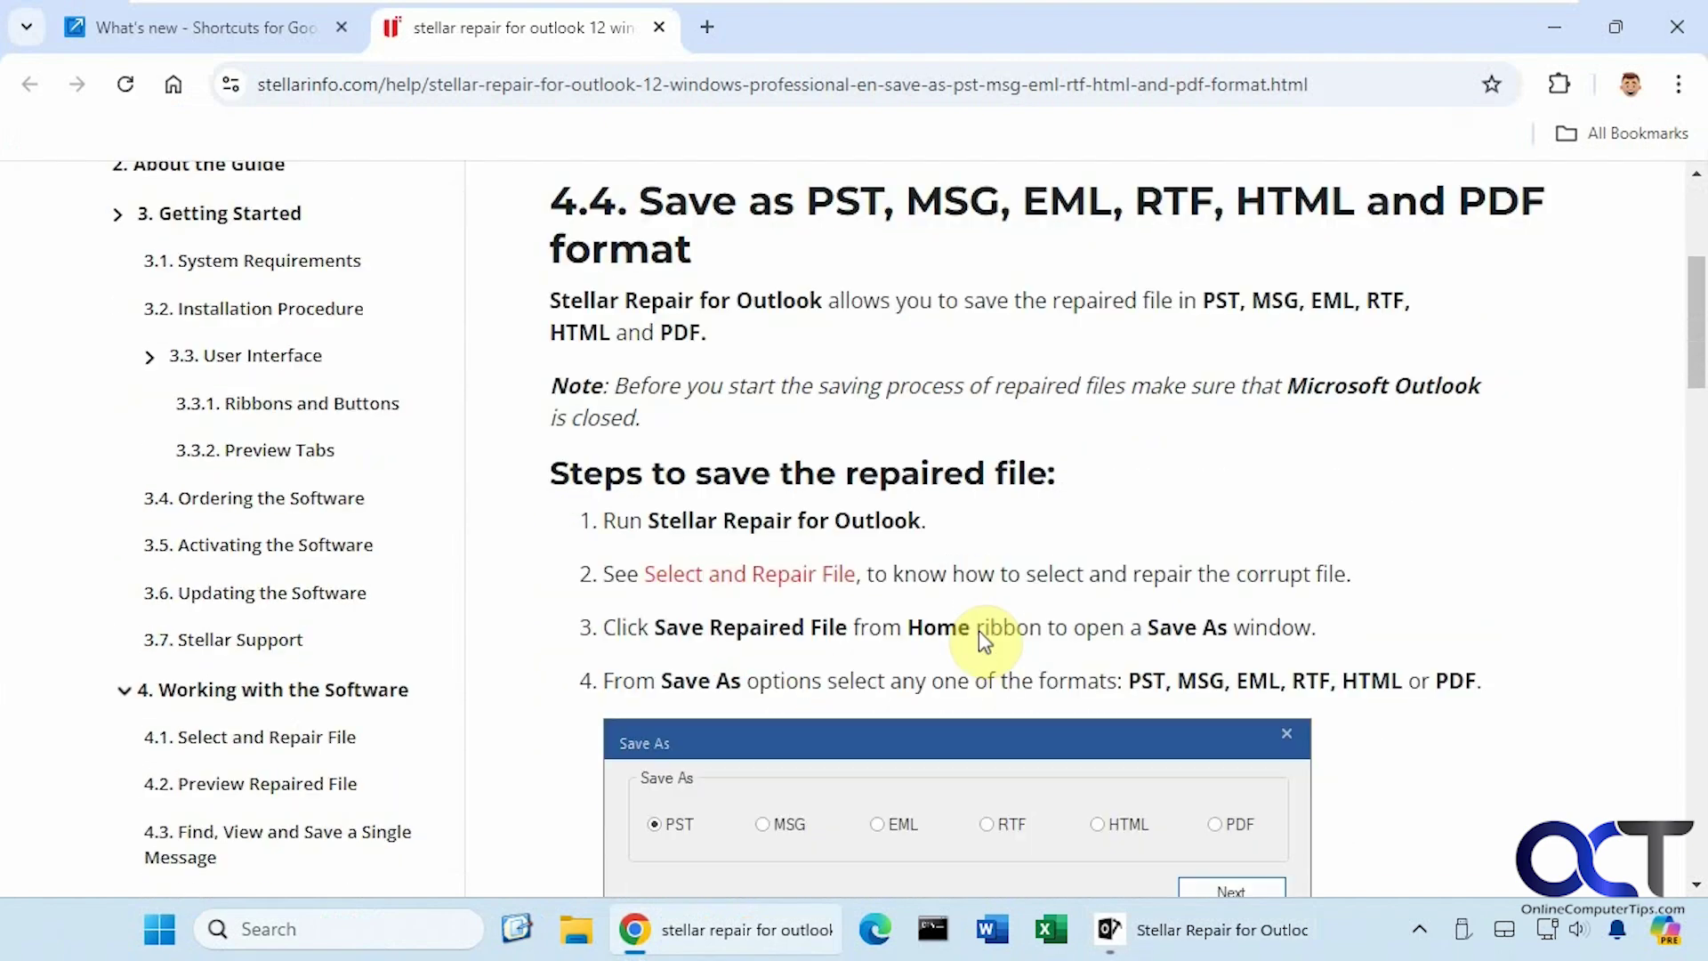
{"action": "scroll", "coordinate": [978, 630], "scroll_direction": "down", "scroll_amount": 9}
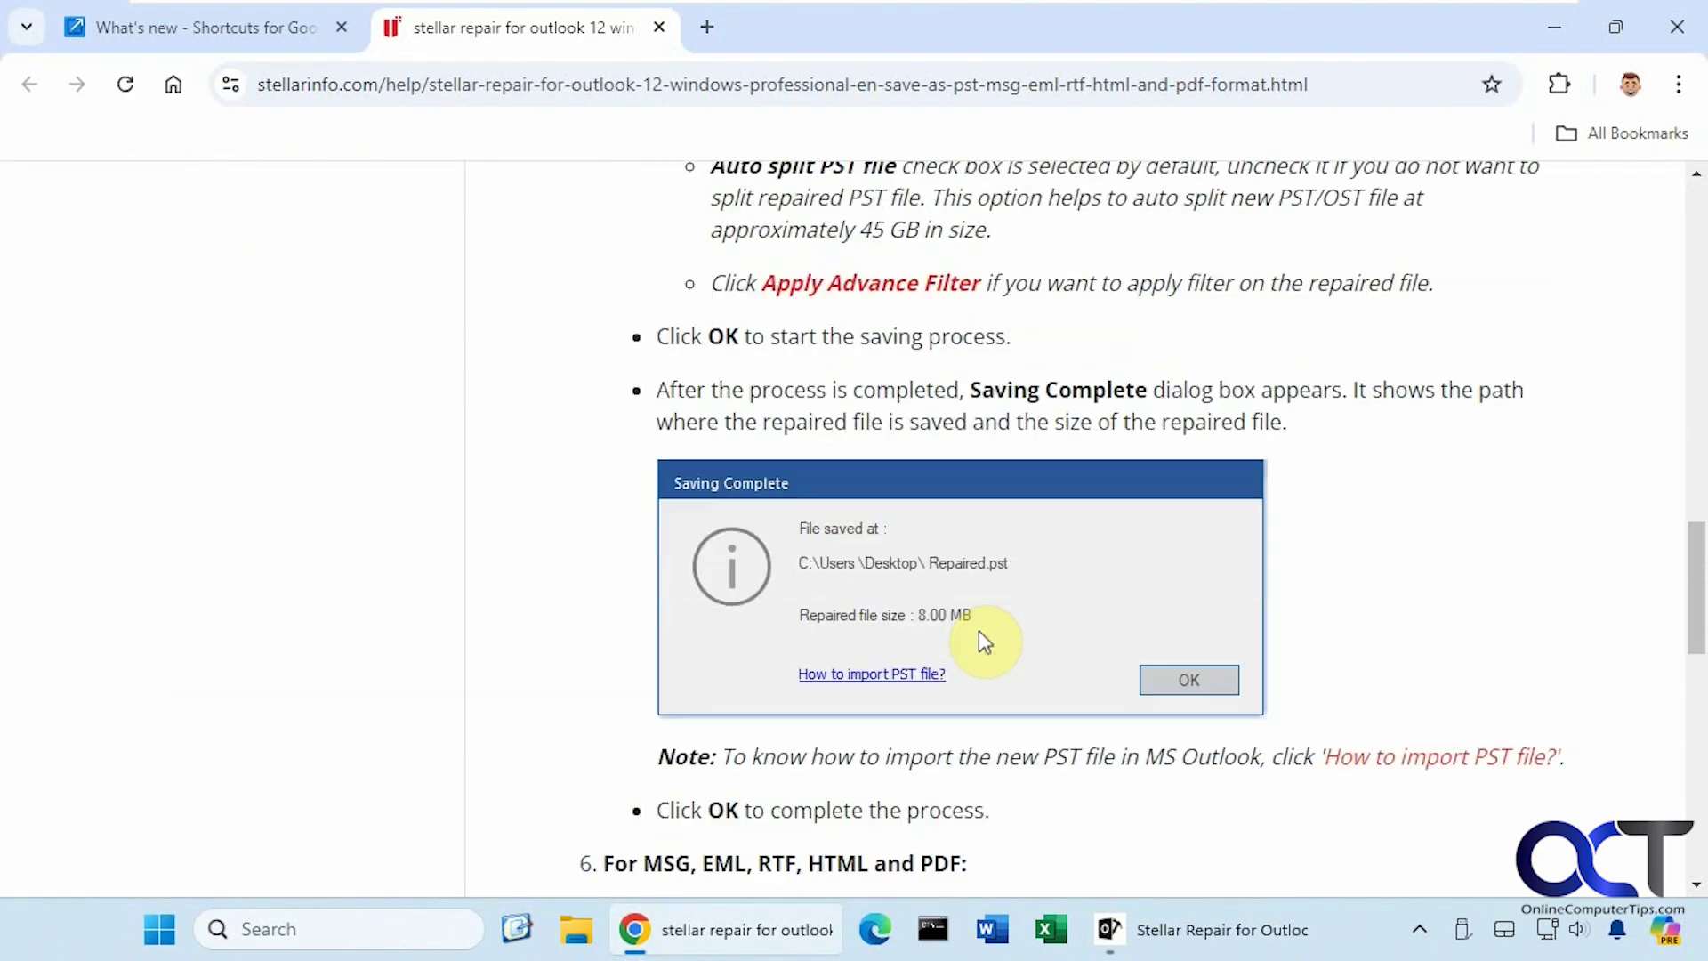
{"action": "scroll", "coordinate": [978, 630], "scroll_direction": "down", "scroll_amount": 9}
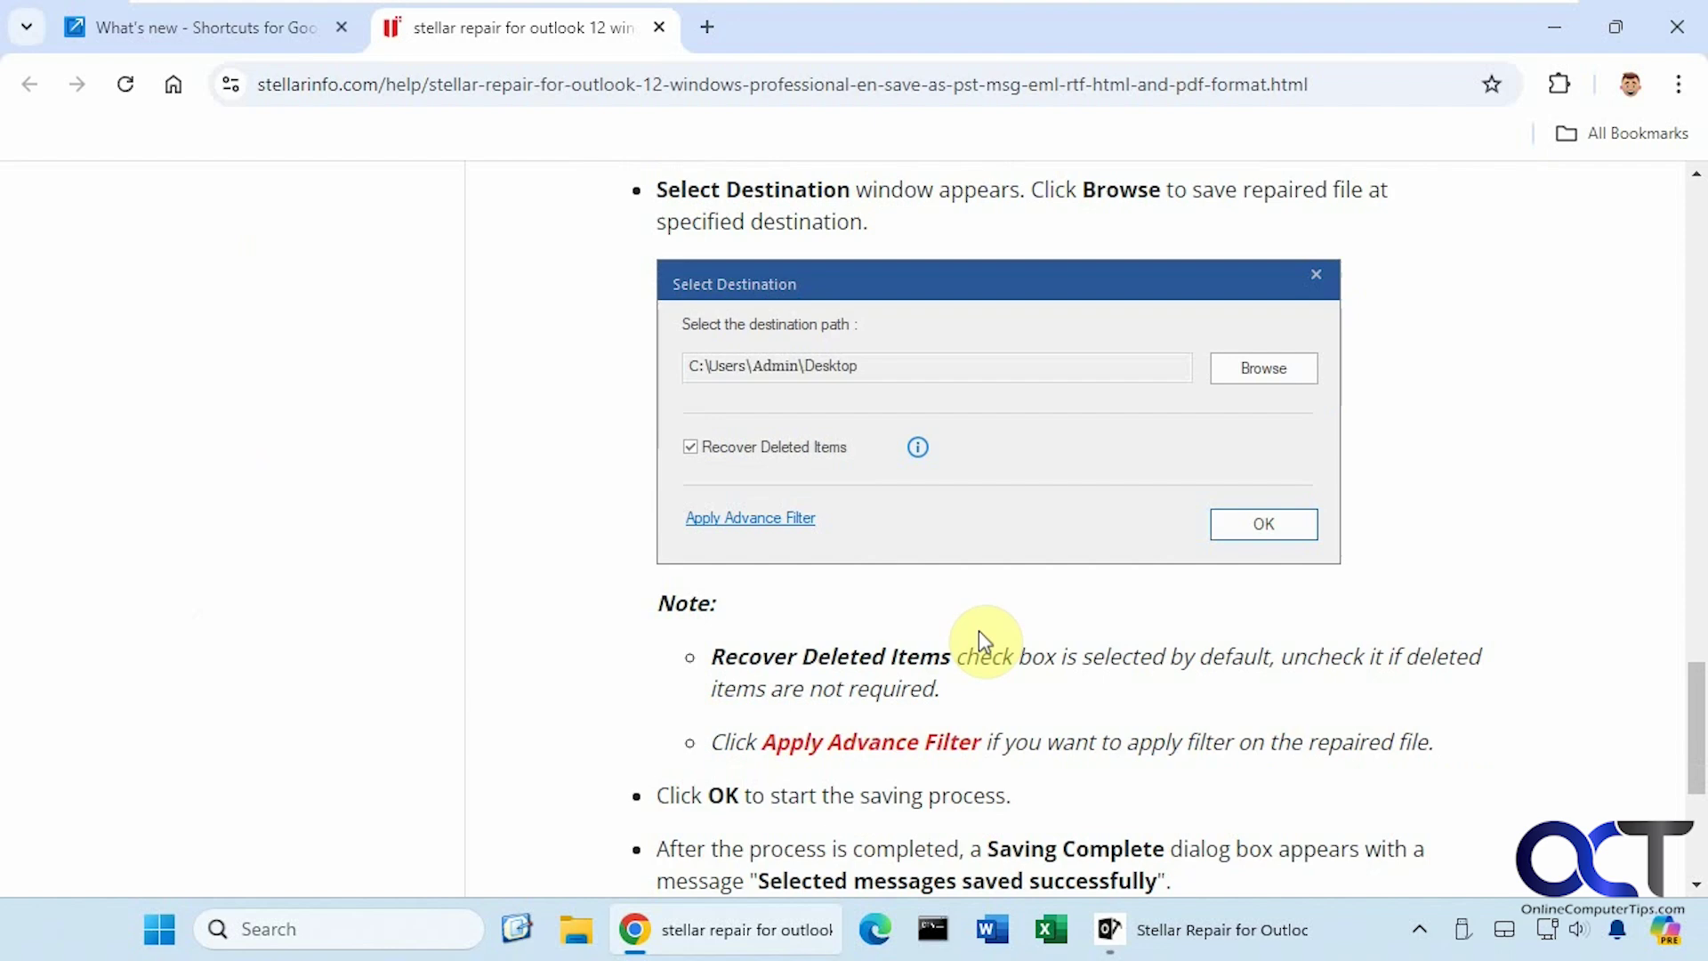
{"action": "left_click", "coordinate": [1690, 26]}
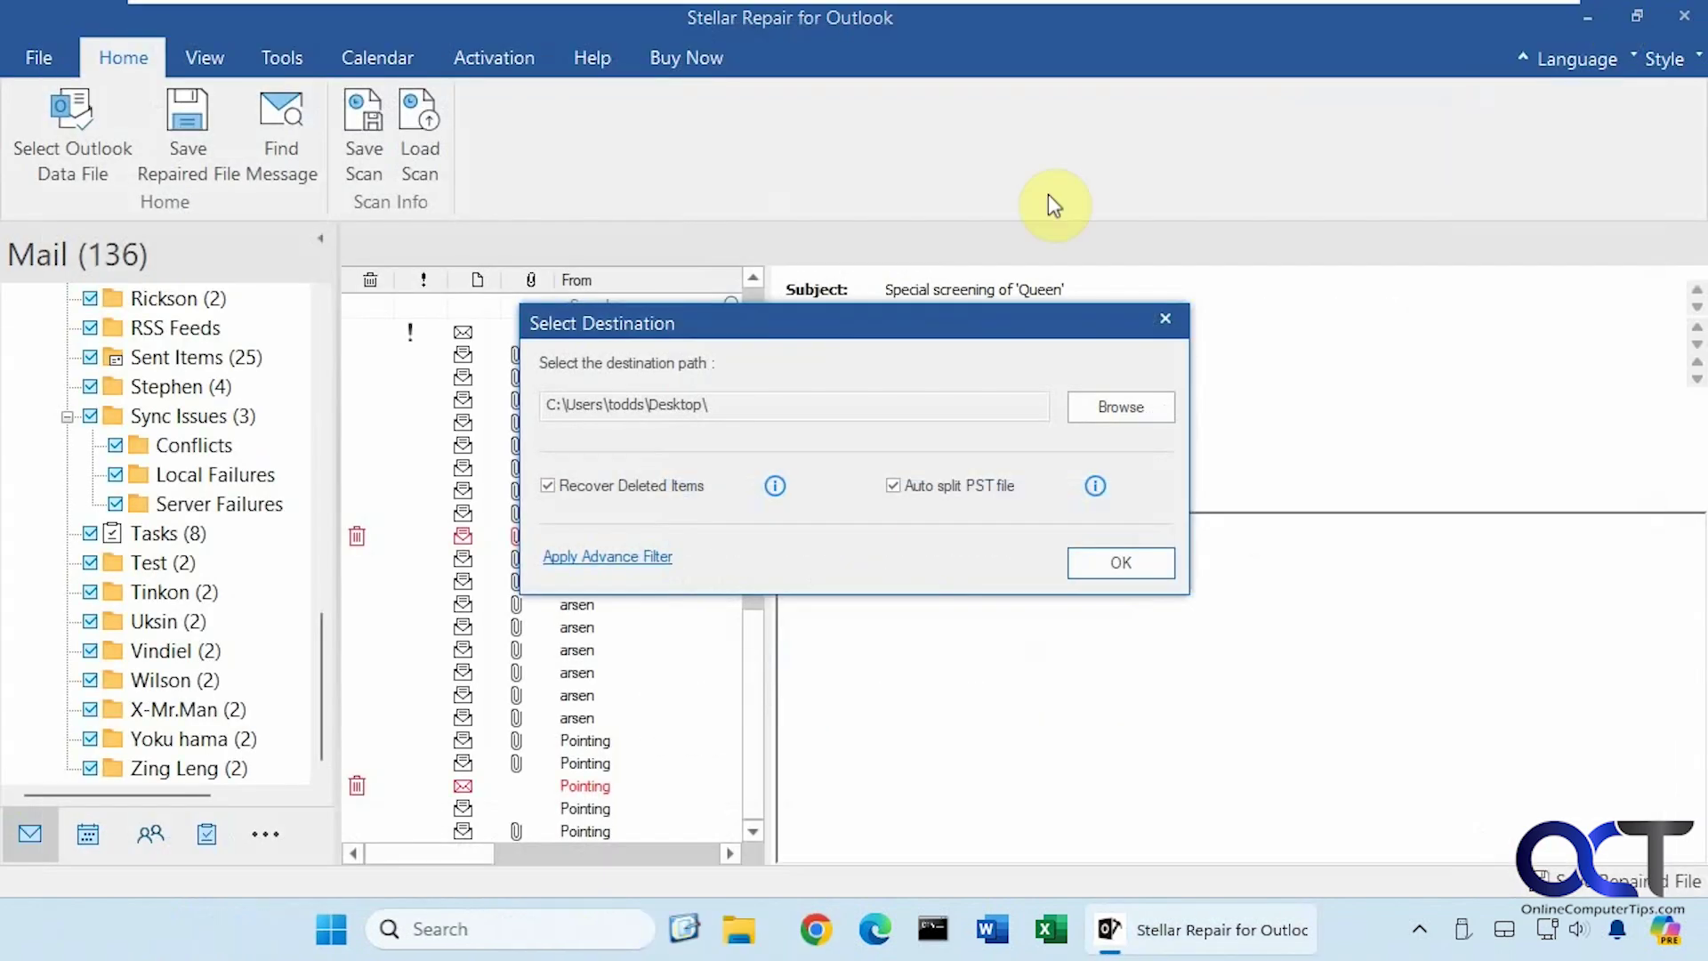
Save MyEmail Repaired.pst (474.94 MB) to the desktop and acknowledge Saving Complete.
{"action": "left_click", "coordinate": [1100, 556]}
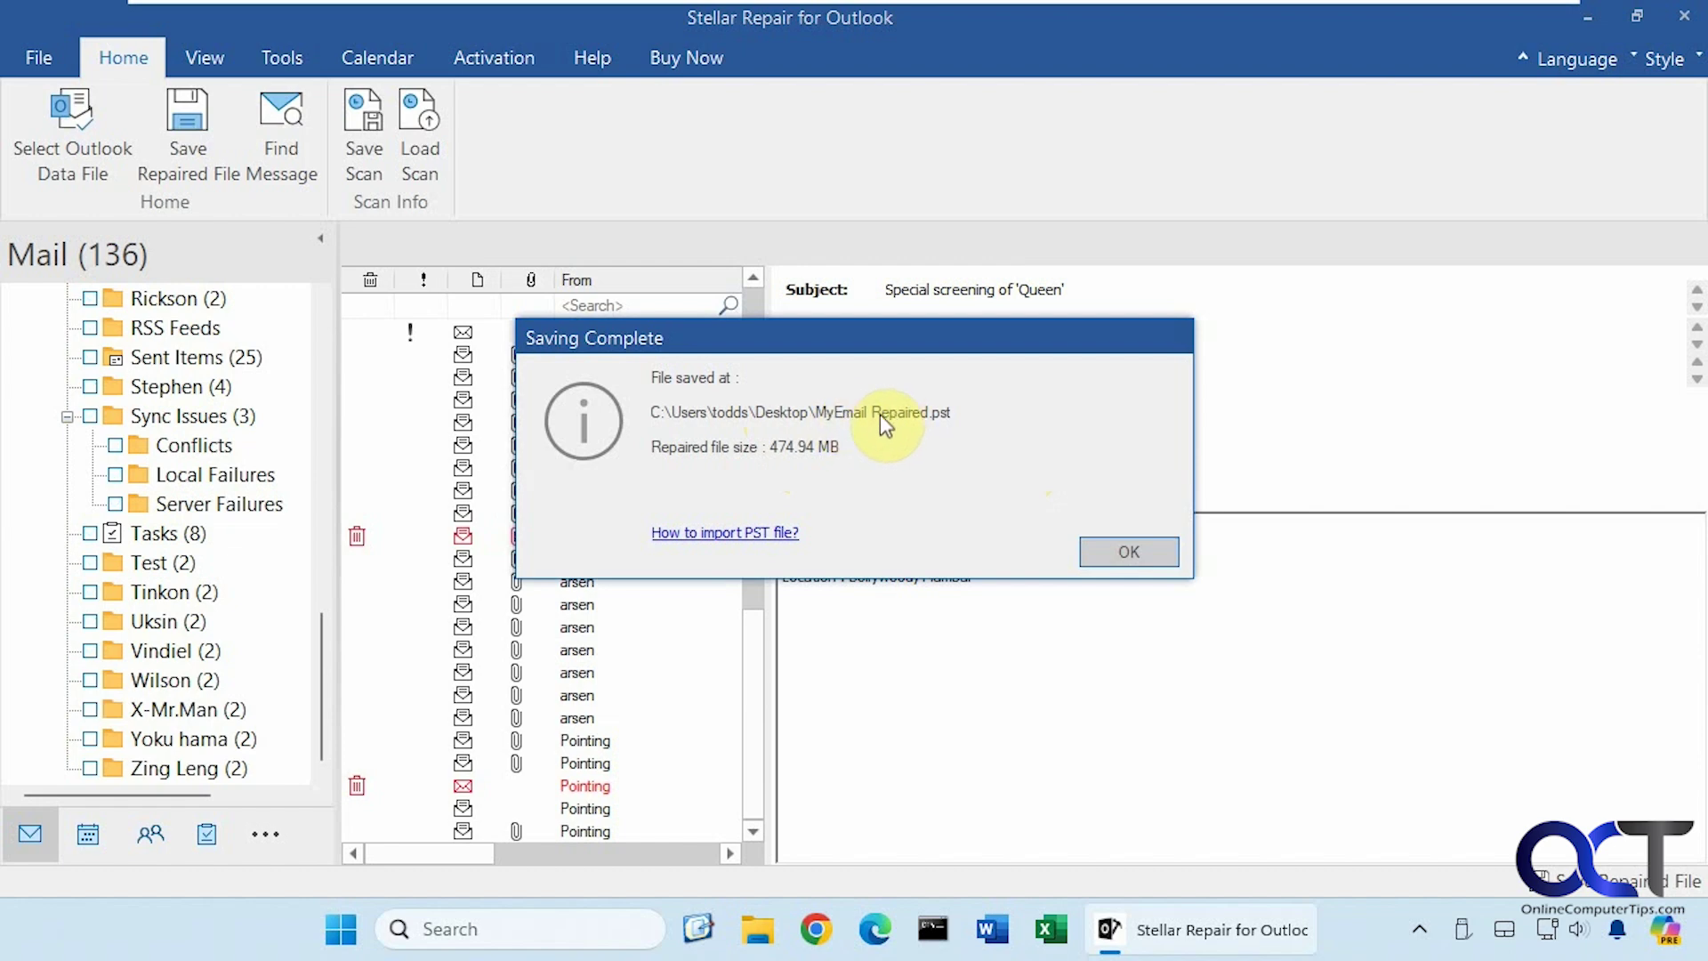
{"action": "left_click", "coordinate": [1122, 552]}
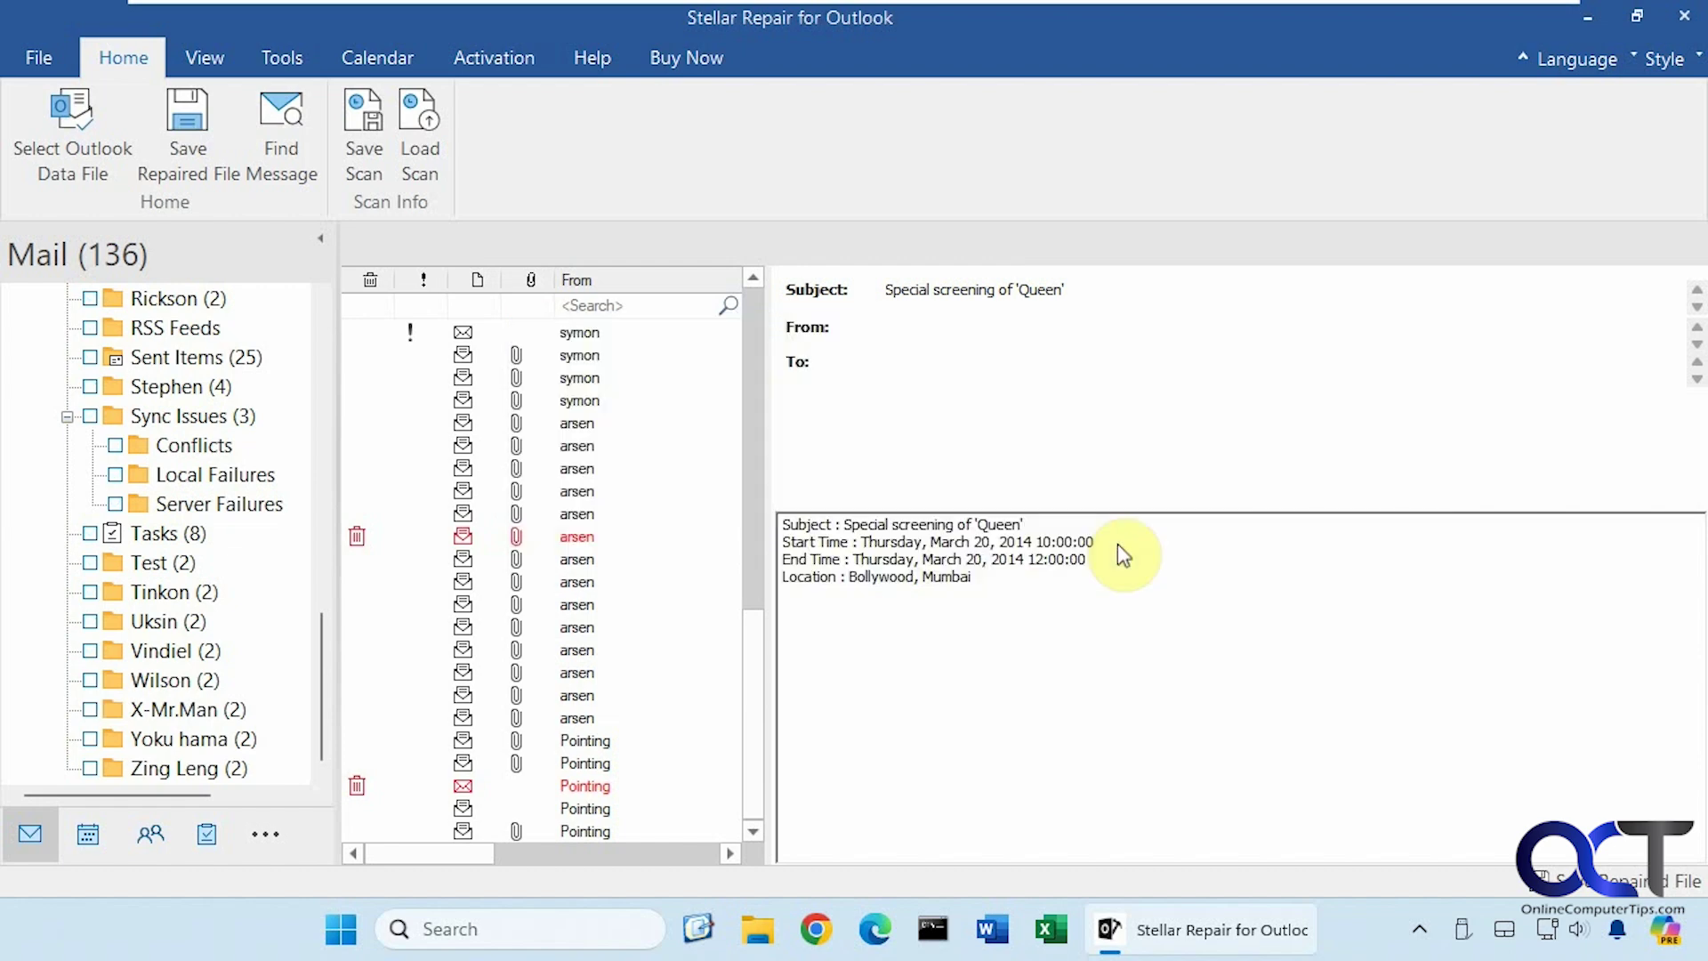
Minimize the repair tool, select MyEmail Repaired.pst on the desktop, and open the Start menu.
{"action": "left_click", "coordinate": [1588, 14]}
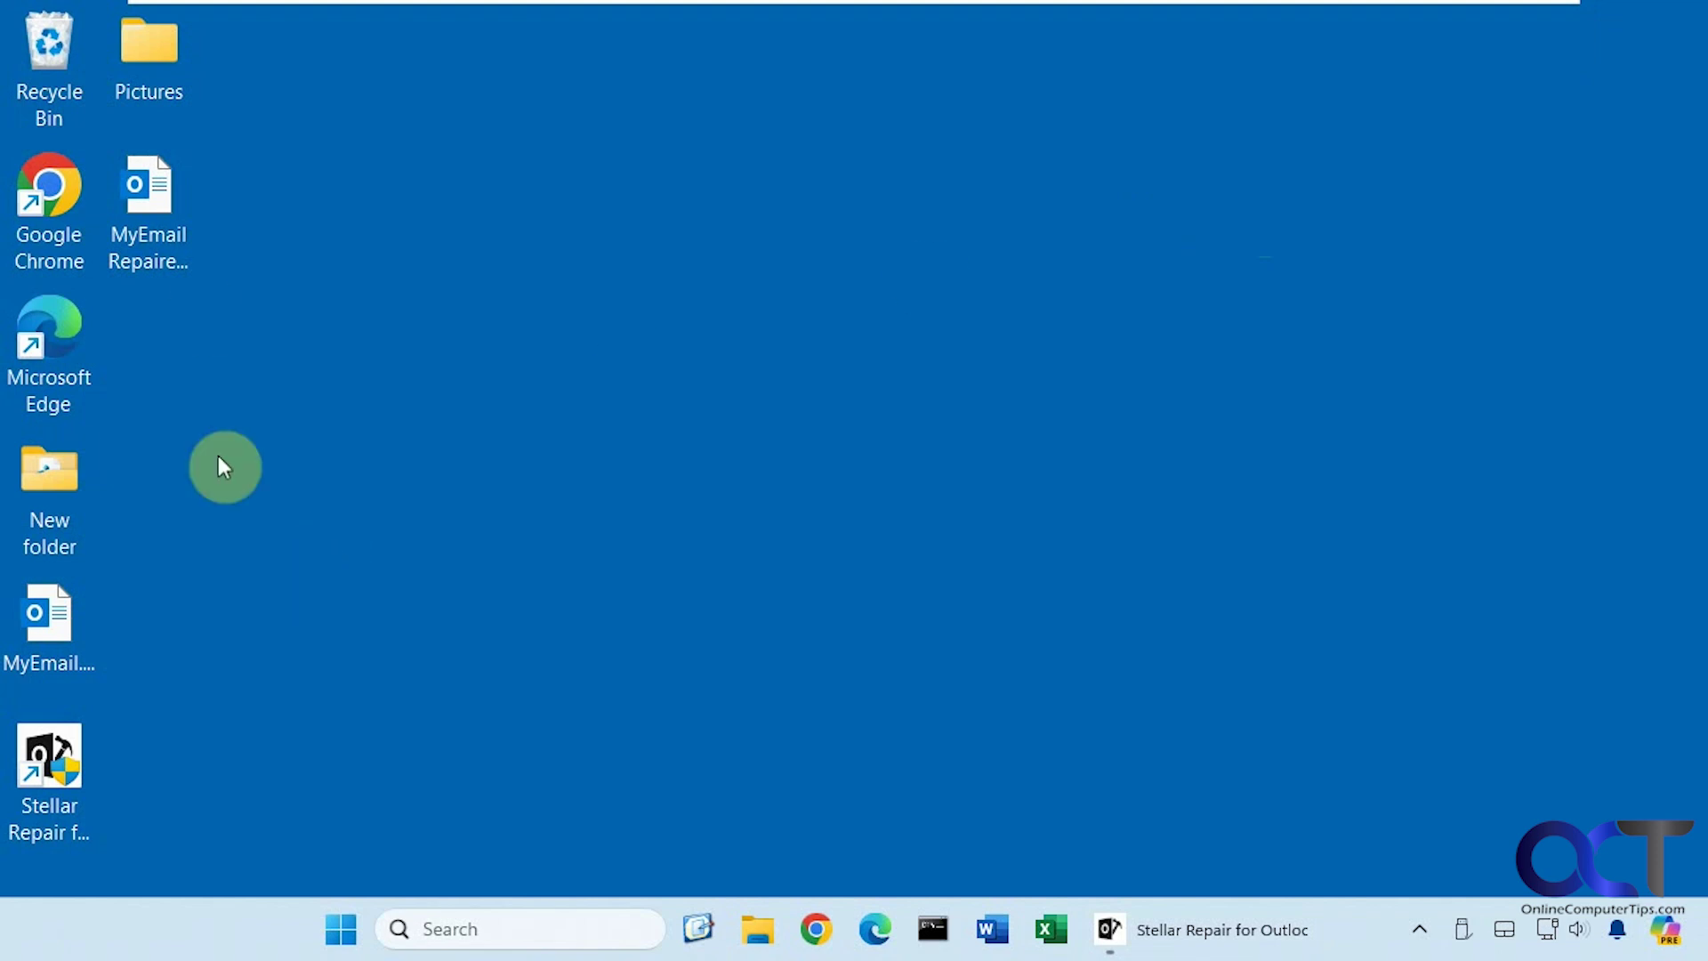
{"action": "left_click", "coordinate": [50, 637]}
{"action": "left_click", "coordinate": [151, 213]}
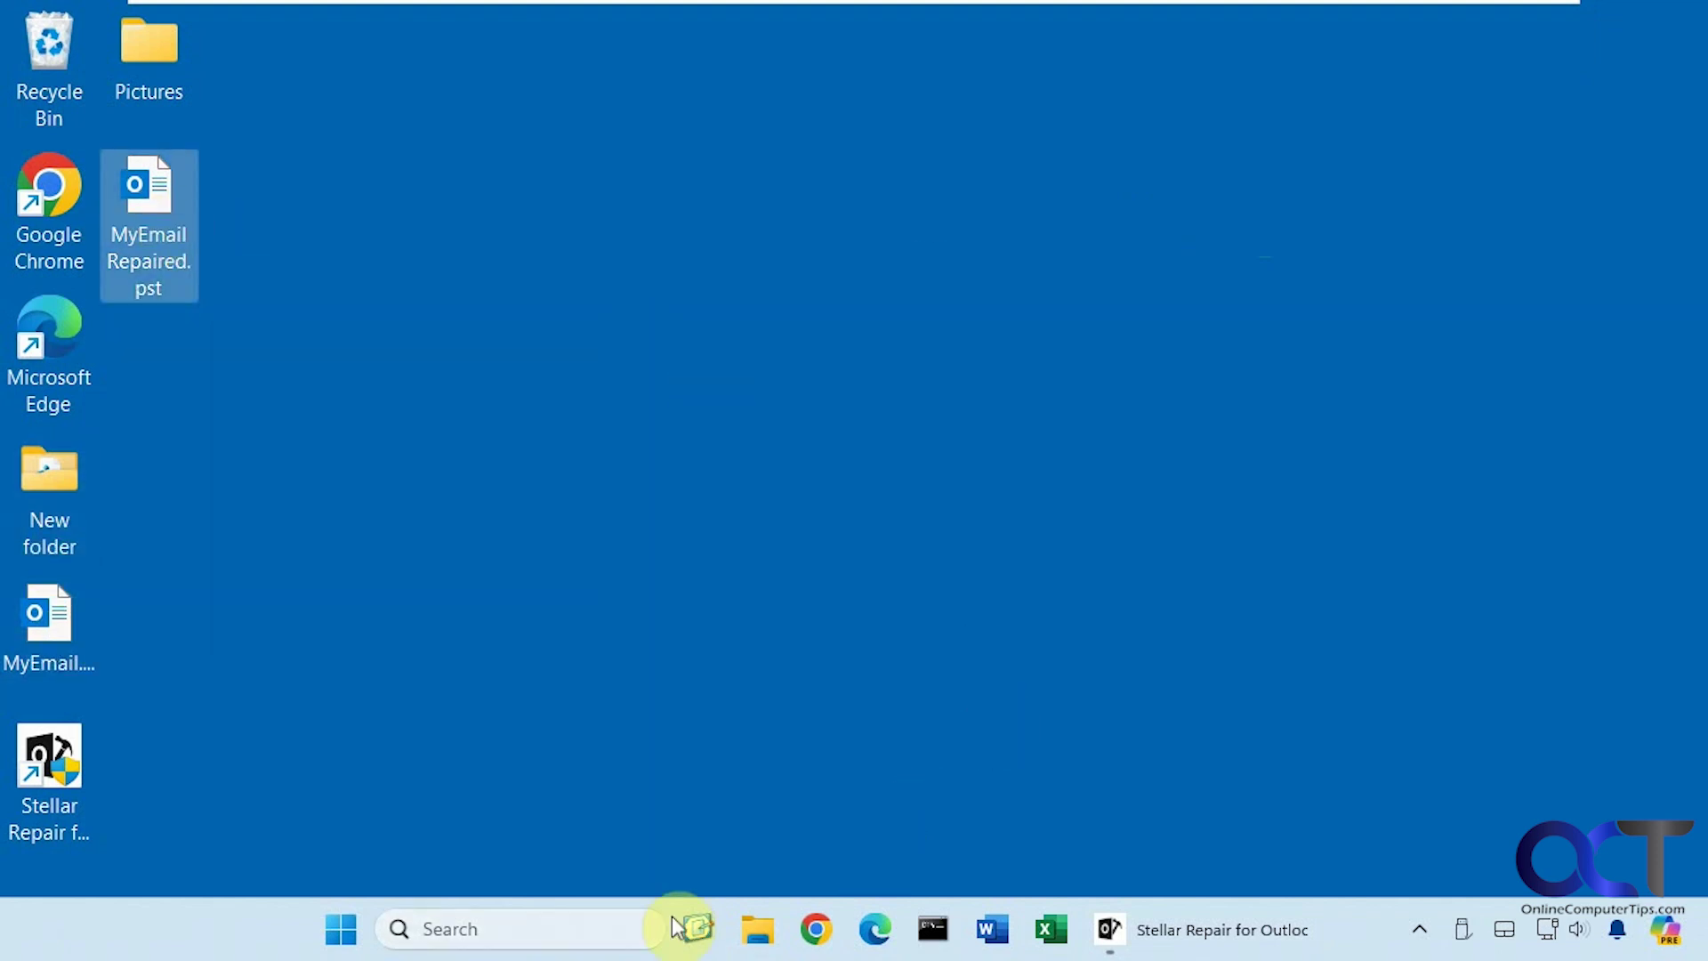
{"action": "left_click", "coordinate": [341, 929]}
Launch Outlook and open the desktop's MyEmail Repaired.pst as an Outlook data file.
{"action": "left_click", "coordinate": [531, 298]}
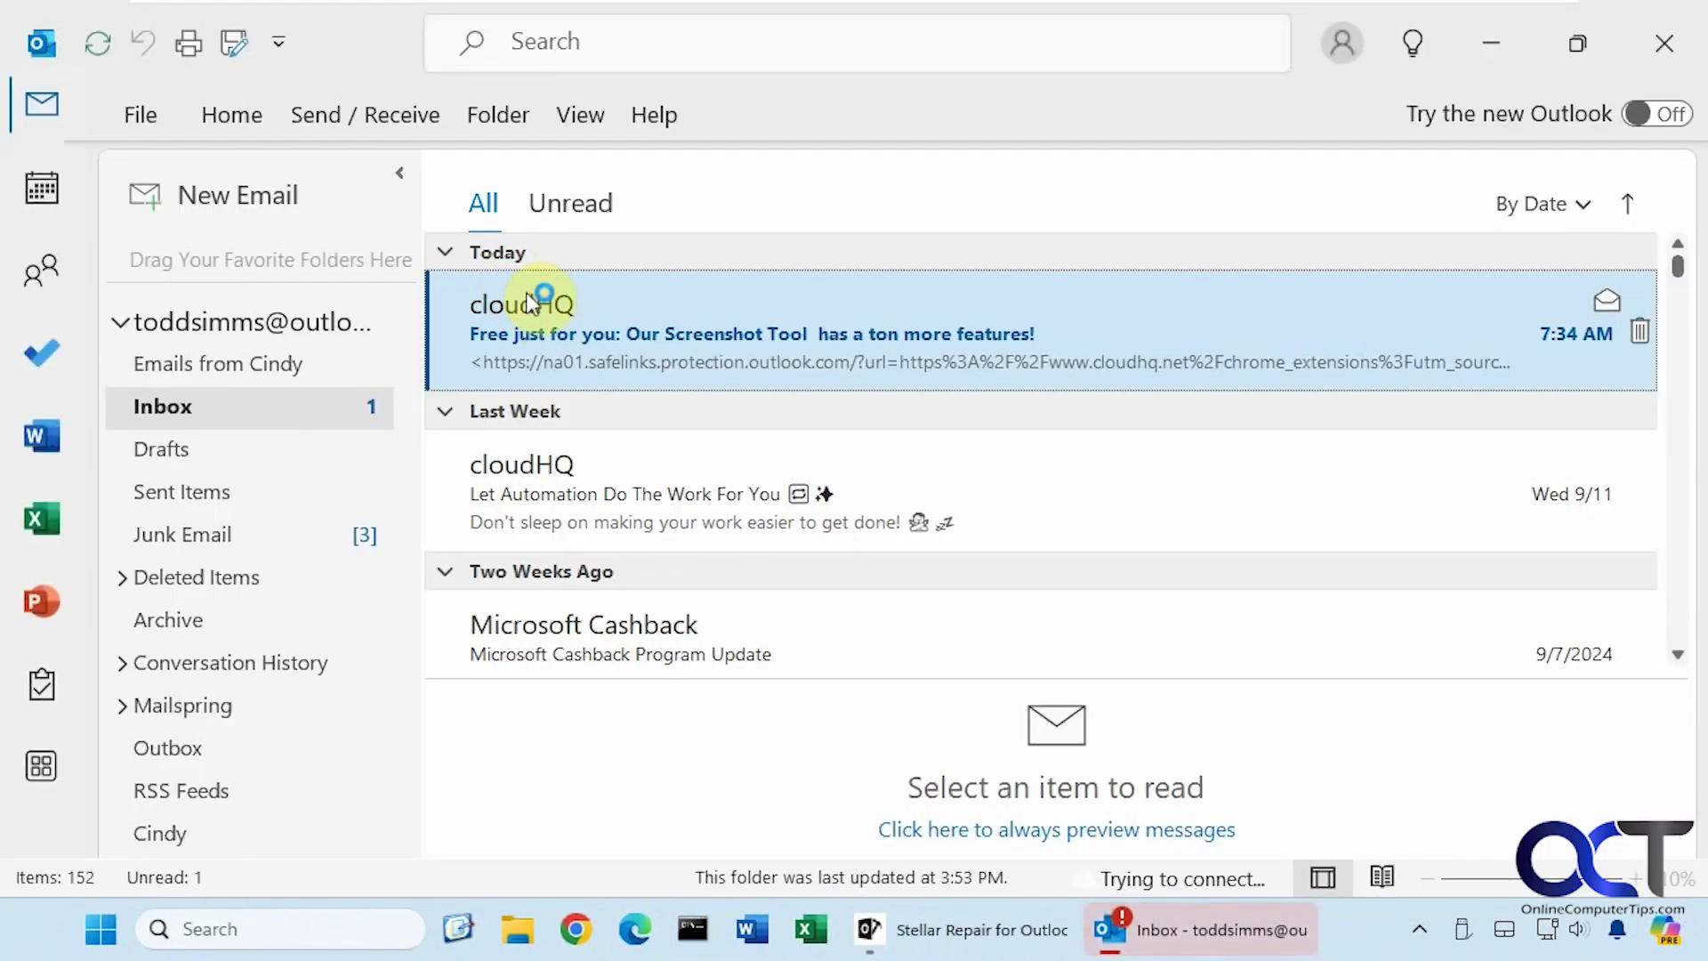
{"action": "left_click", "coordinate": [149, 136]}
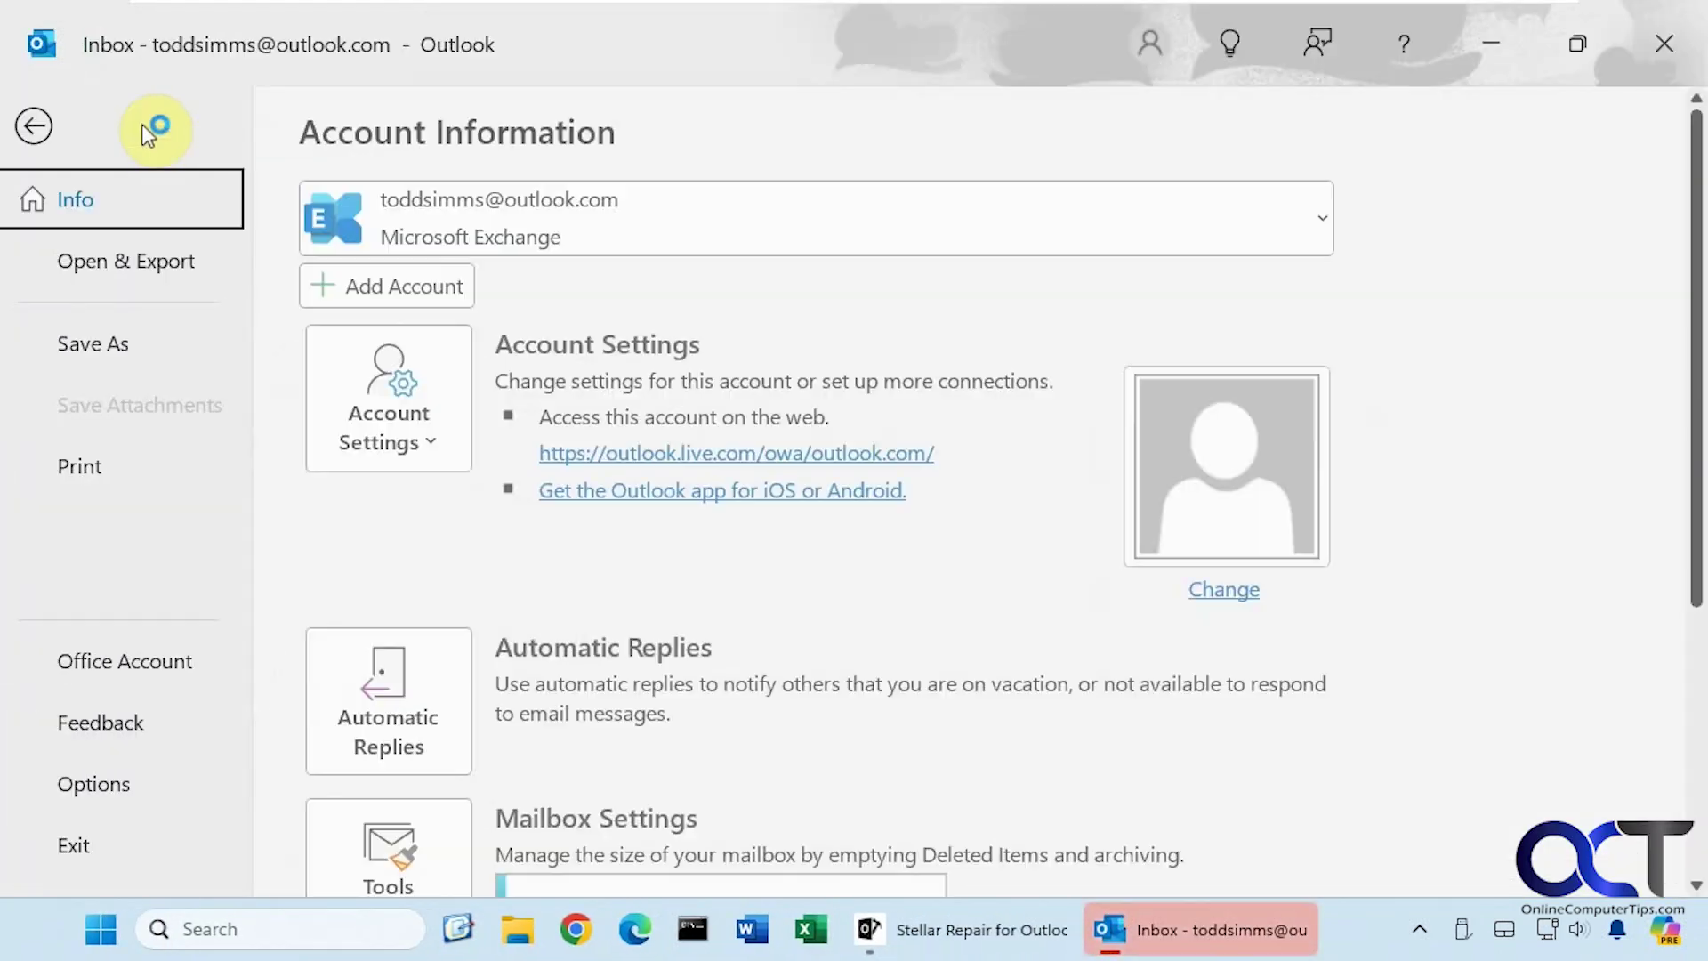
{"action": "left_click", "coordinate": [143, 253]}
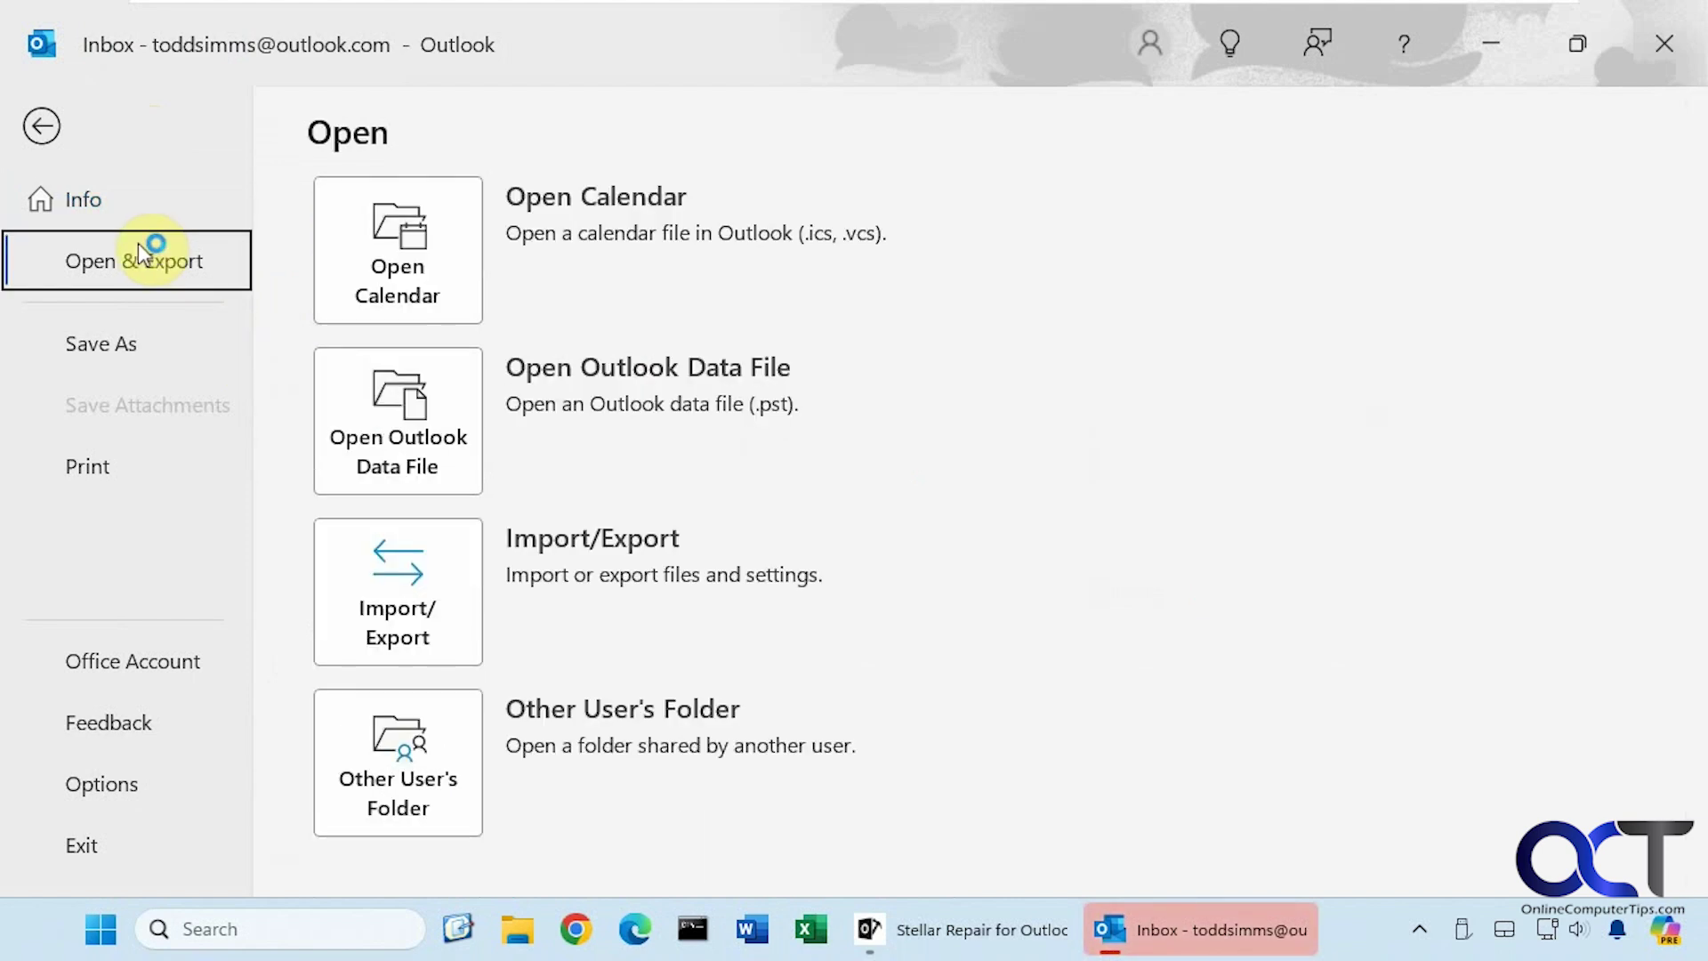
{"action": "left_click", "coordinate": [402, 408]}
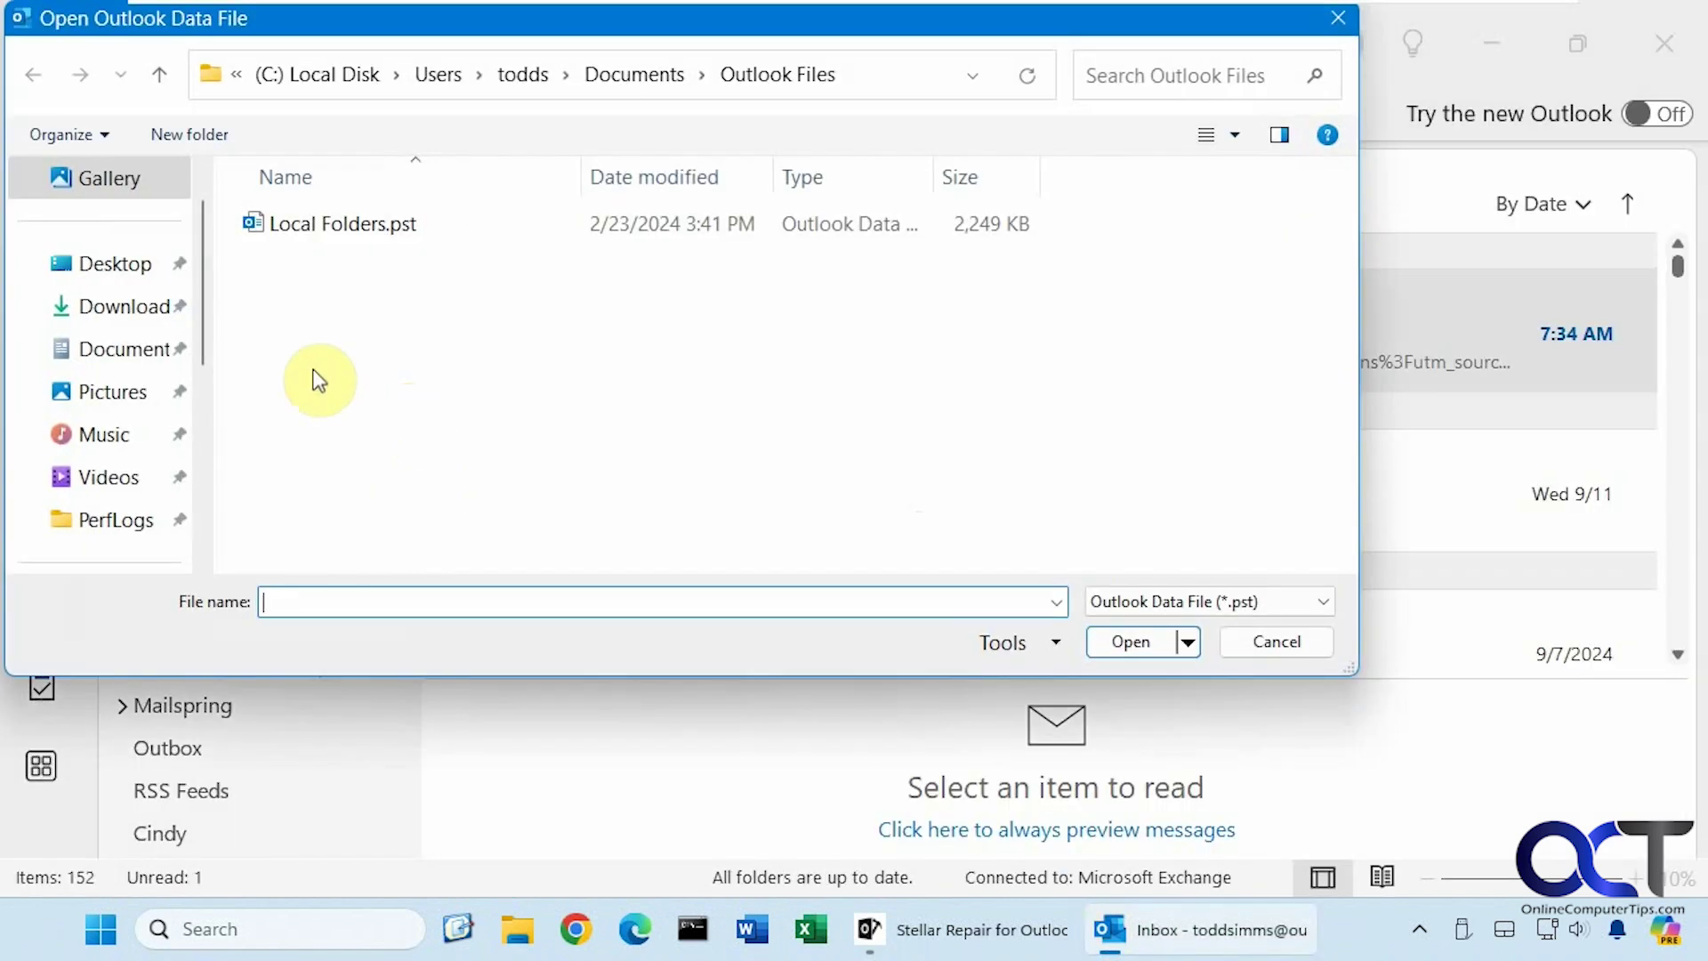
{"action": "left_click", "coordinate": [130, 273]}
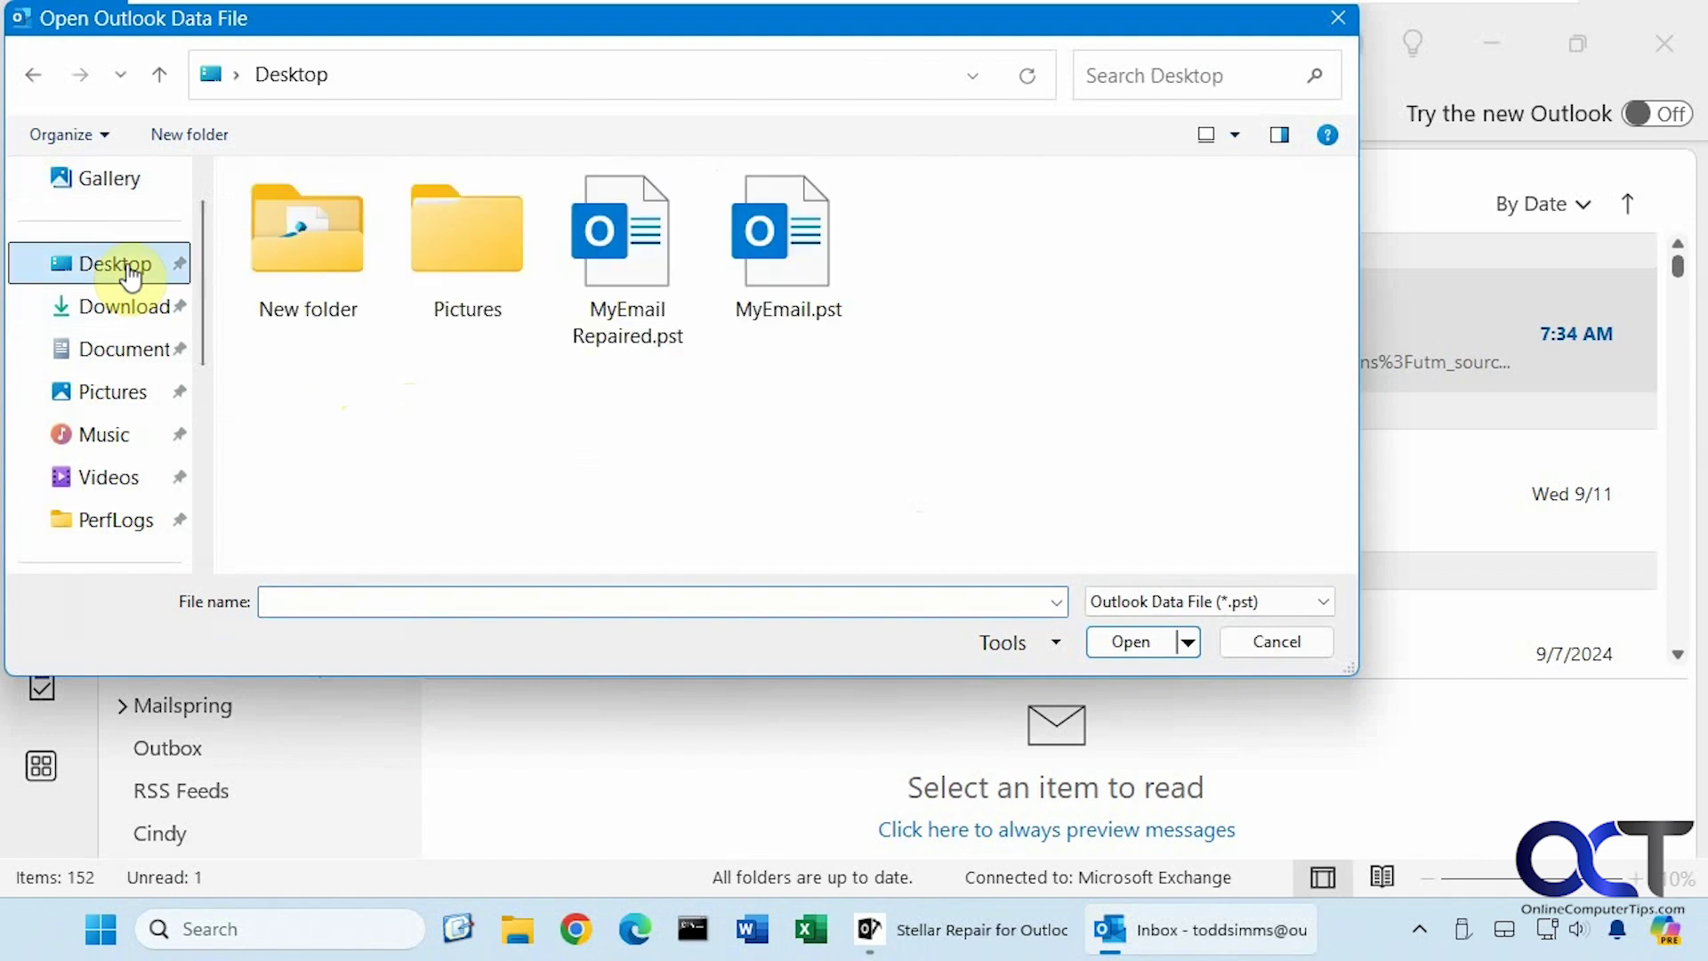
{"action": "double_click", "coordinate": [640, 305]}
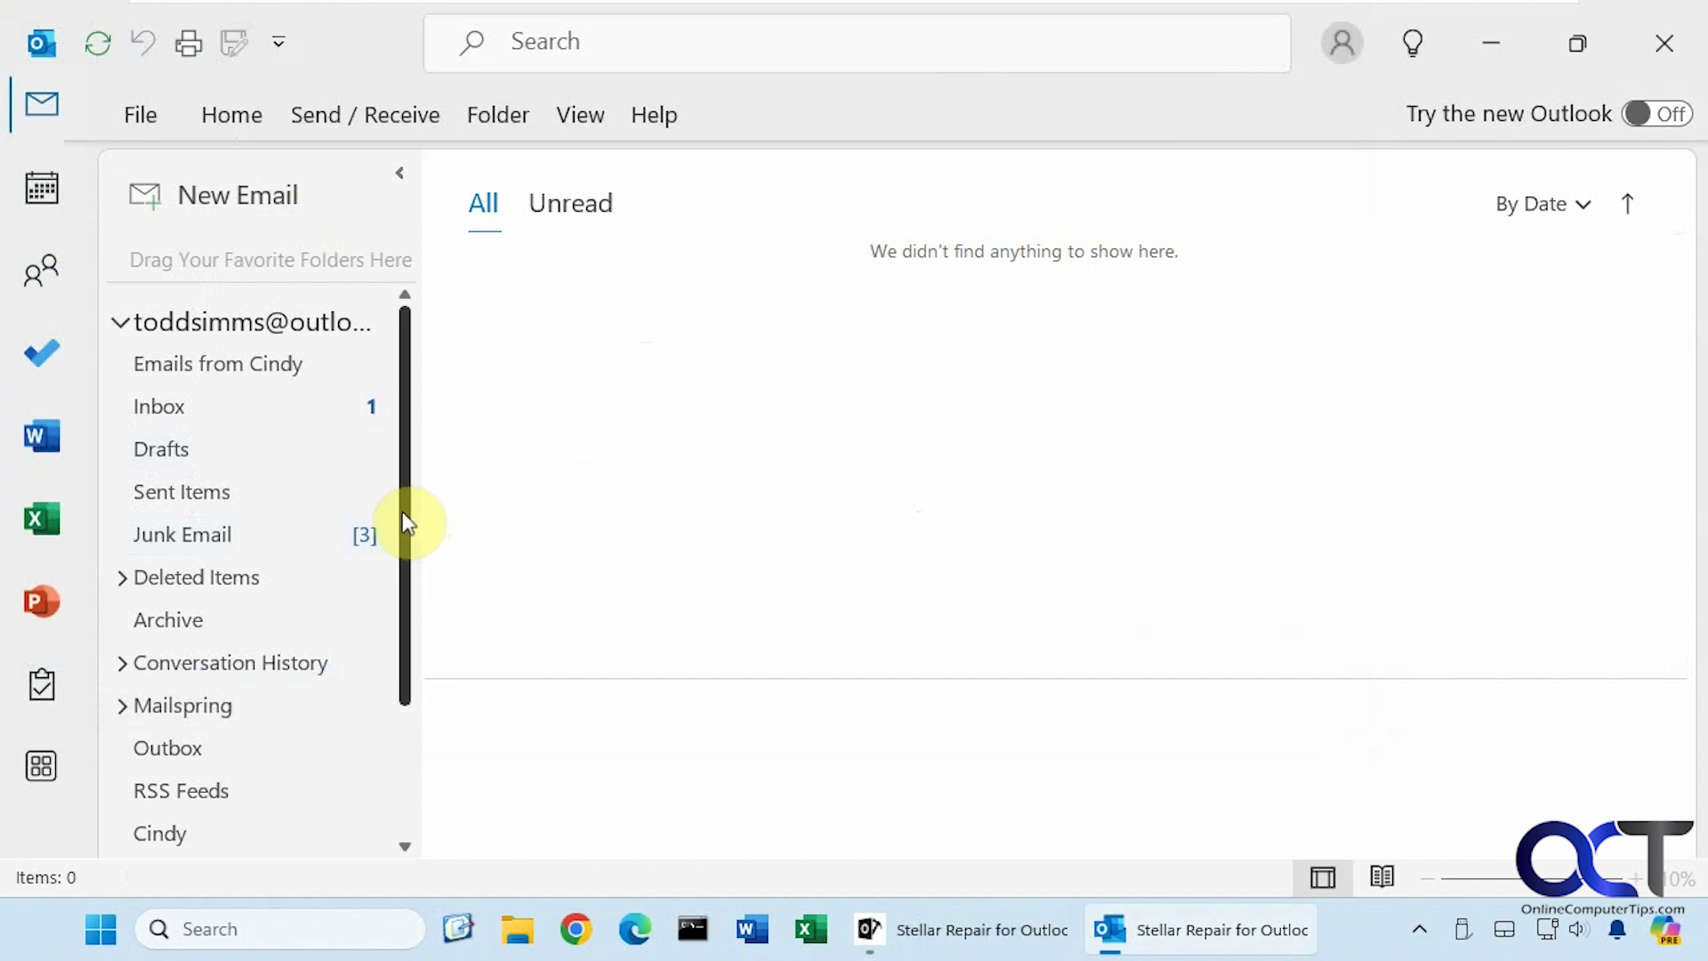
Expand the Stellar Repair data file and Top of Outlook data file, then open the recovered Inbox.
{"action": "left_click_drag", "start_coordinate": [405, 523], "coordinate": [397, 655]}
{"action": "left_click", "coordinate": [116, 813]}
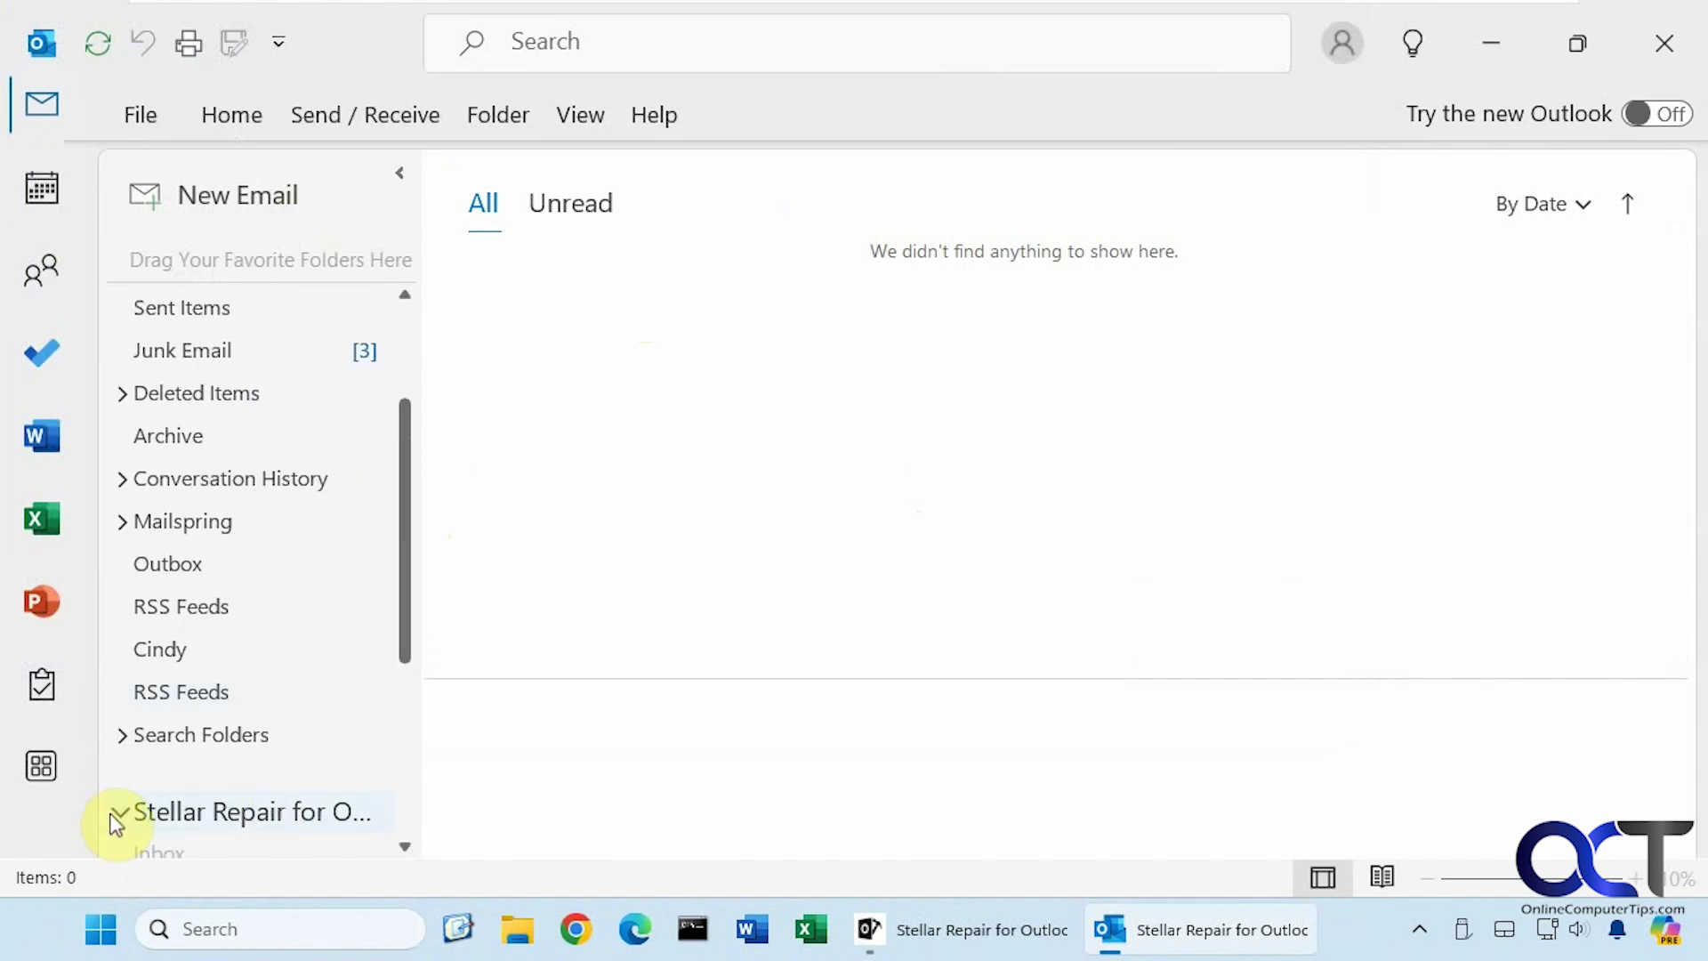
{"action": "scroll", "coordinate": [142, 792], "scroll_direction": "down", "scroll_amount": 3}
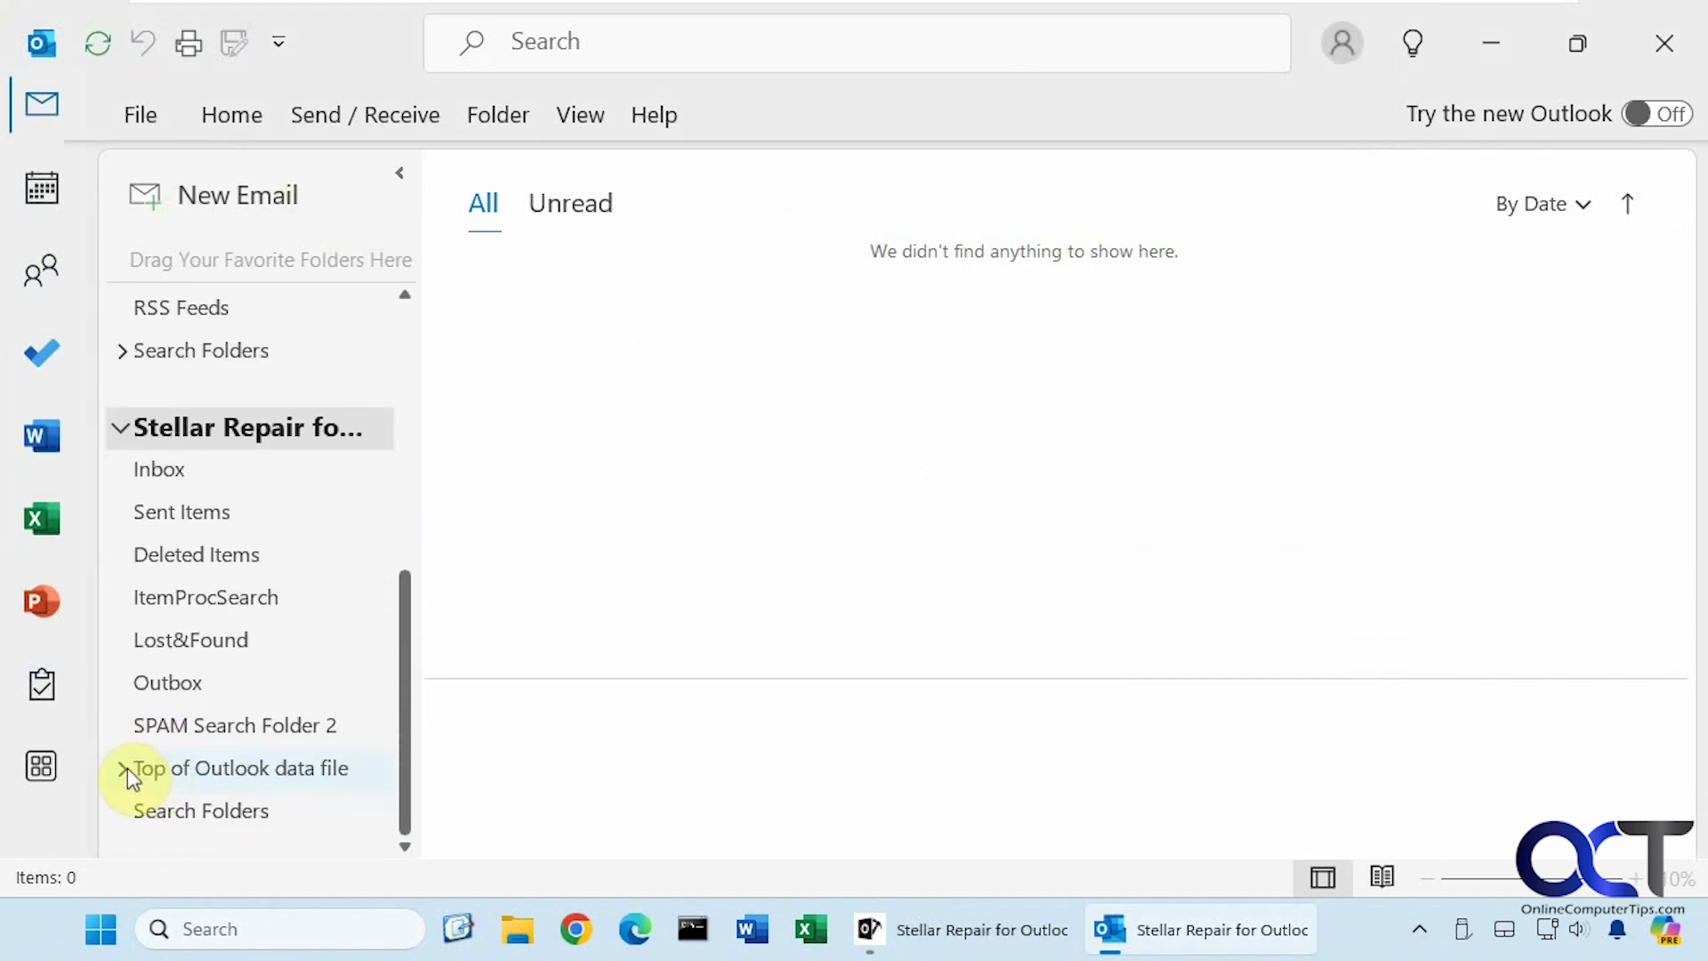
{"action": "left_click", "coordinate": [123, 768]}
{"action": "scroll", "coordinate": [126, 767], "scroll_direction": "down", "scroll_amount": 3}
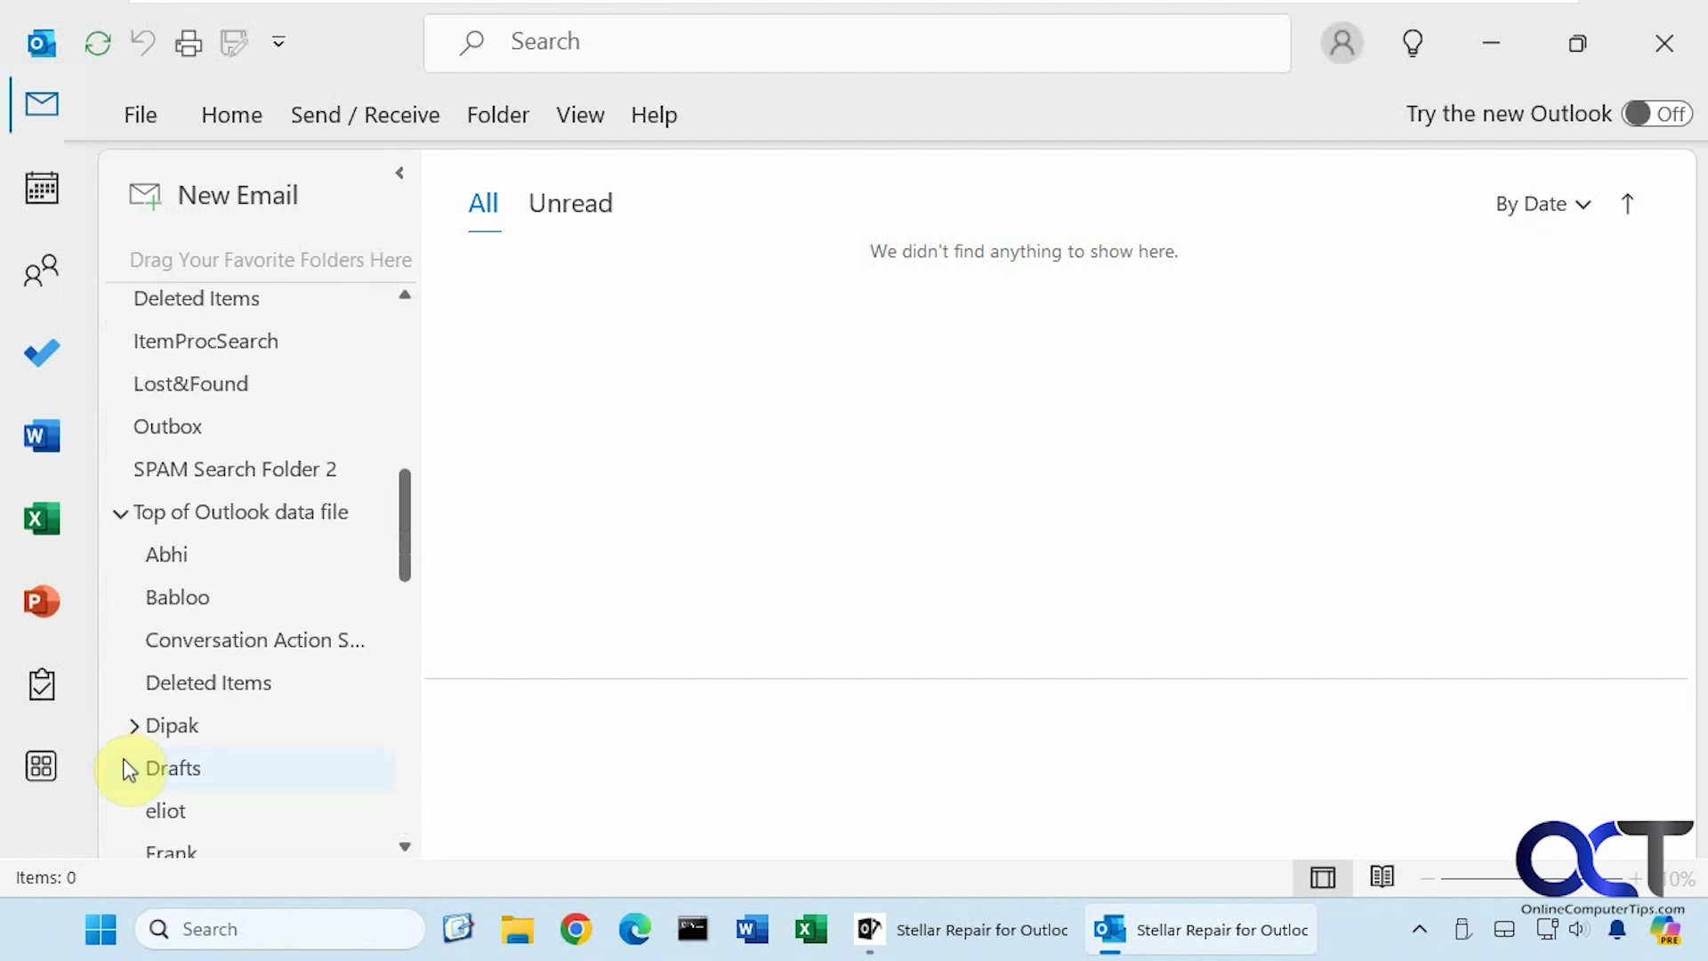
{"action": "scroll", "coordinate": [129, 769], "scroll_direction": "down", "scroll_amount": 5}
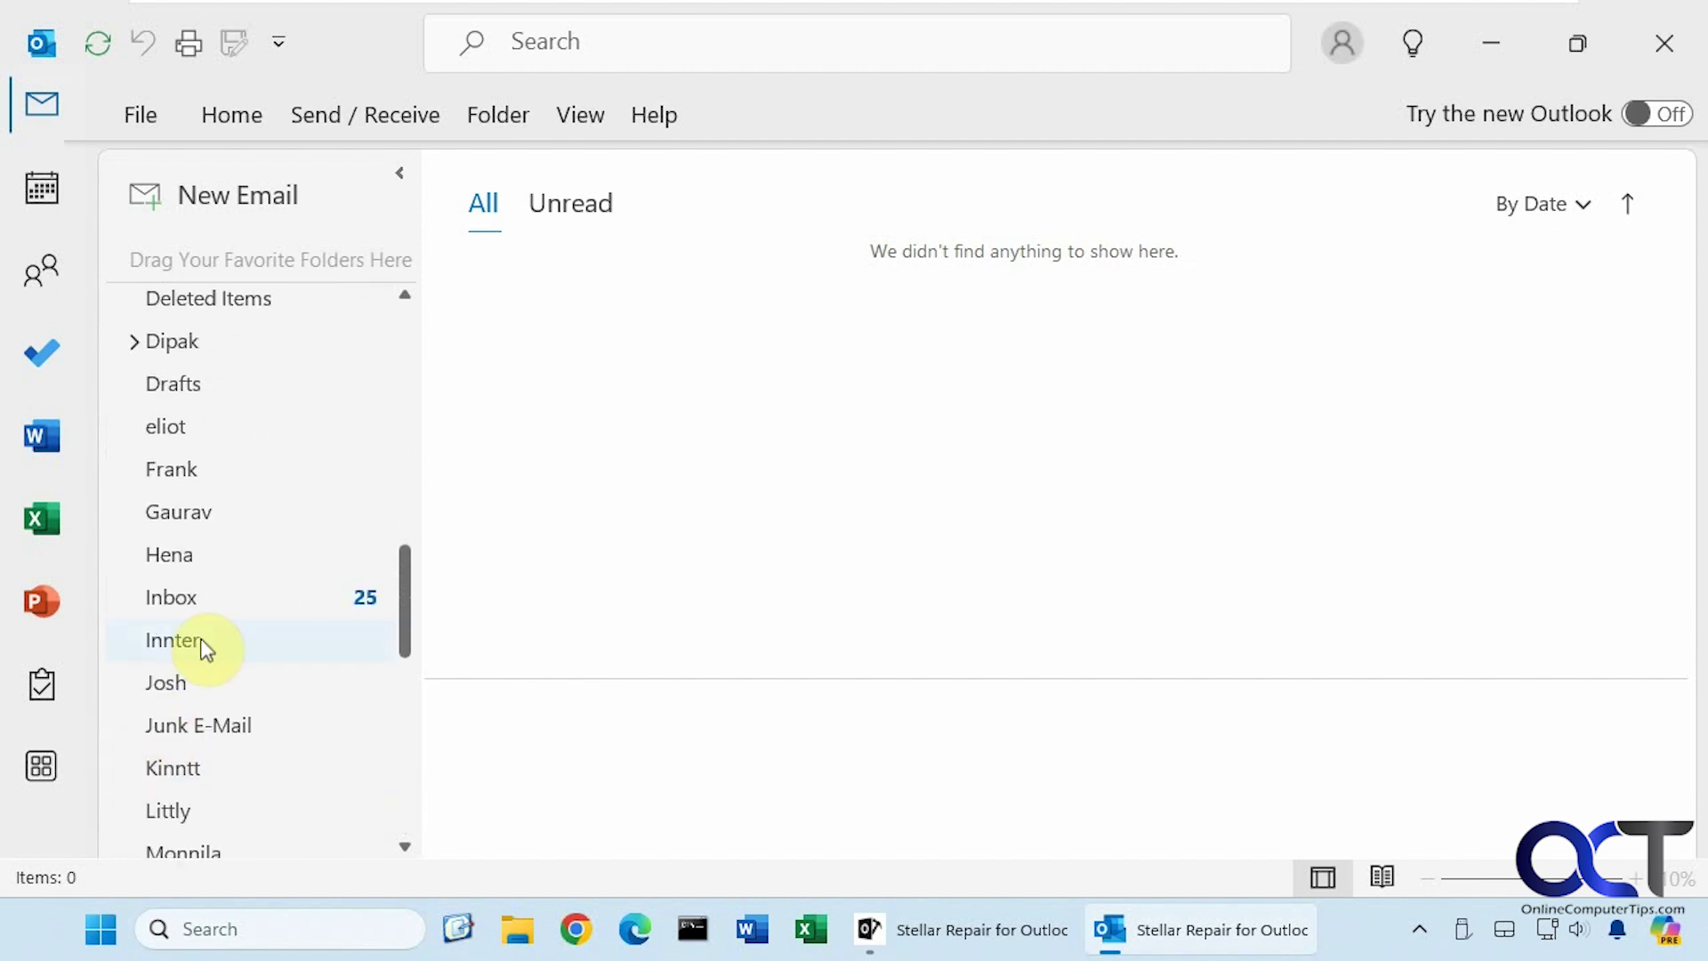
{"action": "left_click", "coordinate": [200, 598]}
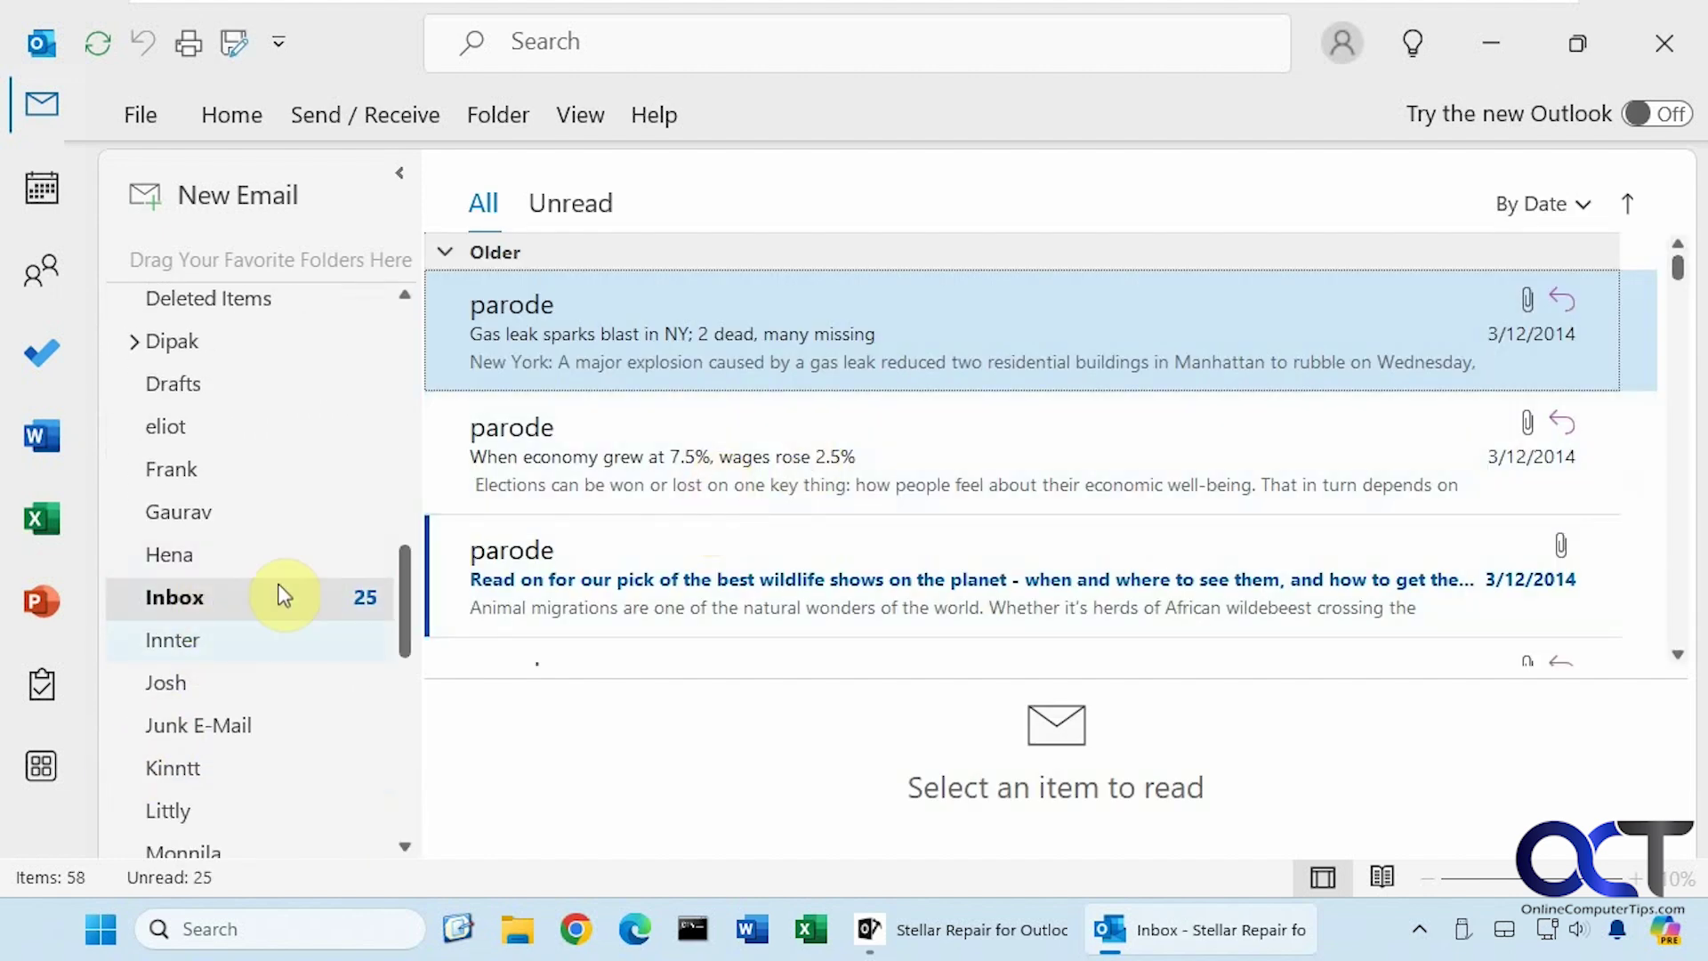
Scroll through the Inbox's 58 recovered messages, then collapse the main account and the repaired file.
{"action": "scroll", "coordinate": [221, 664], "scroll_direction": "down", "scroll_amount": 2}
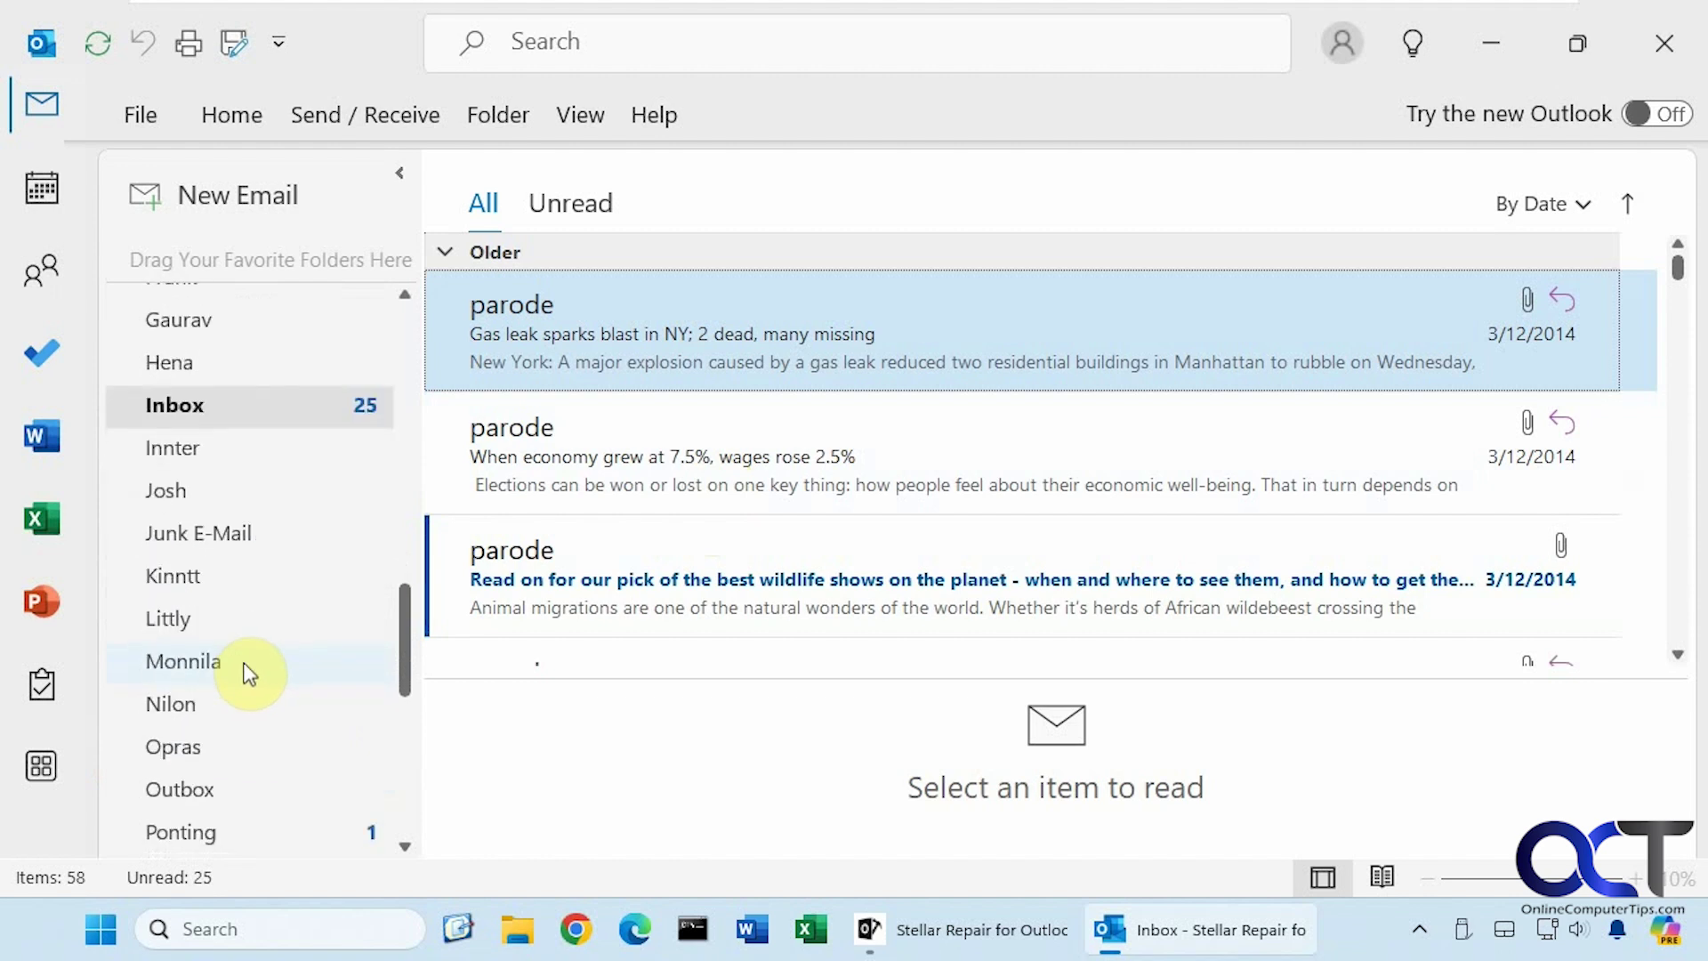
{"action": "scroll", "coordinate": [249, 673], "scroll_direction": "down", "scroll_amount": 5}
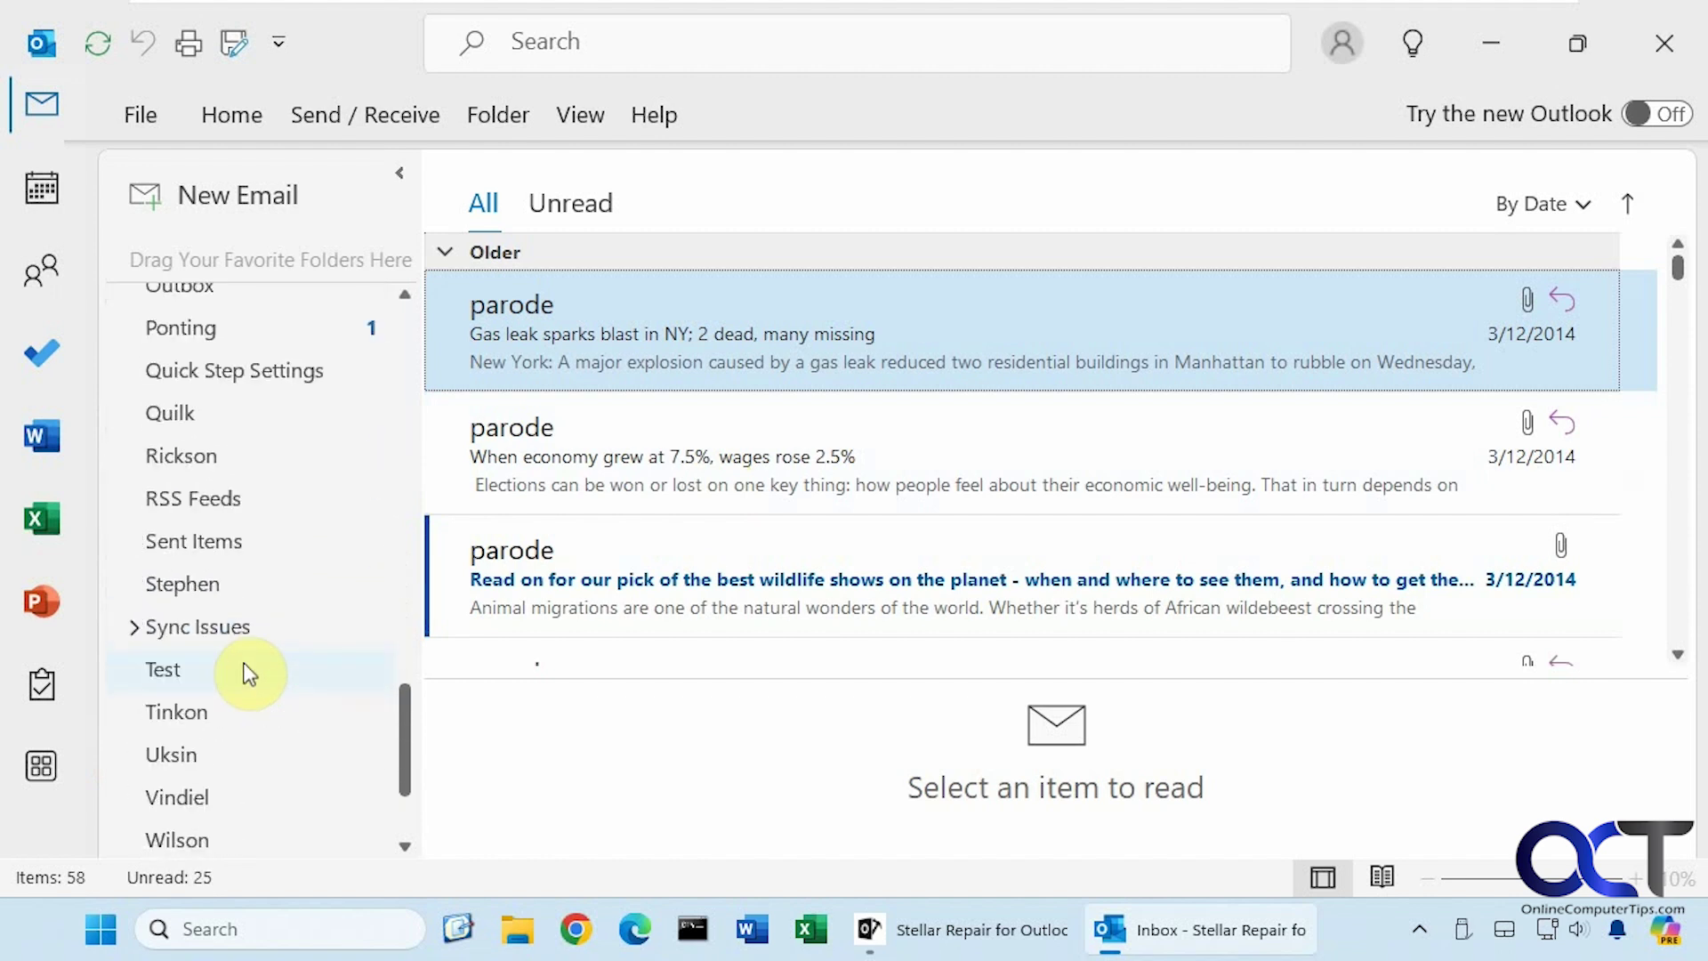
{"action": "scroll", "coordinate": [249, 673], "scroll_direction": "down", "scroll_amount": 2}
{"action": "scroll", "coordinate": [252, 675], "scroll_direction": "up", "scroll_amount": 4}
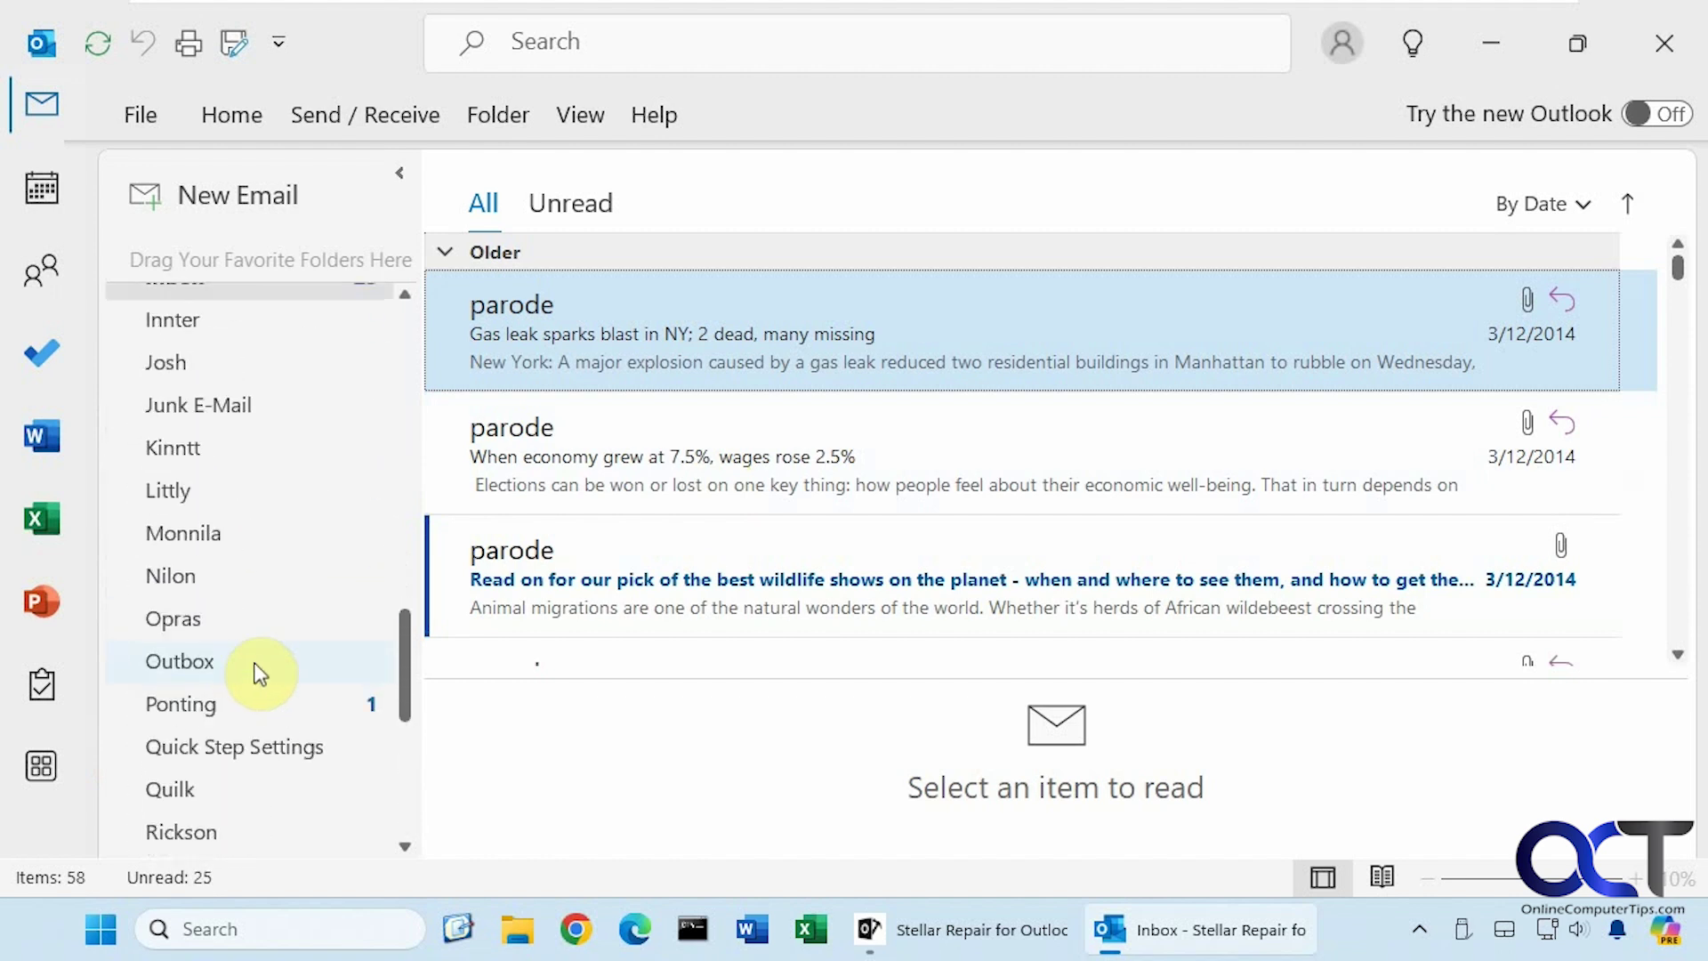
{"action": "scroll", "coordinate": [259, 663], "scroll_direction": "up", "scroll_amount": 10}
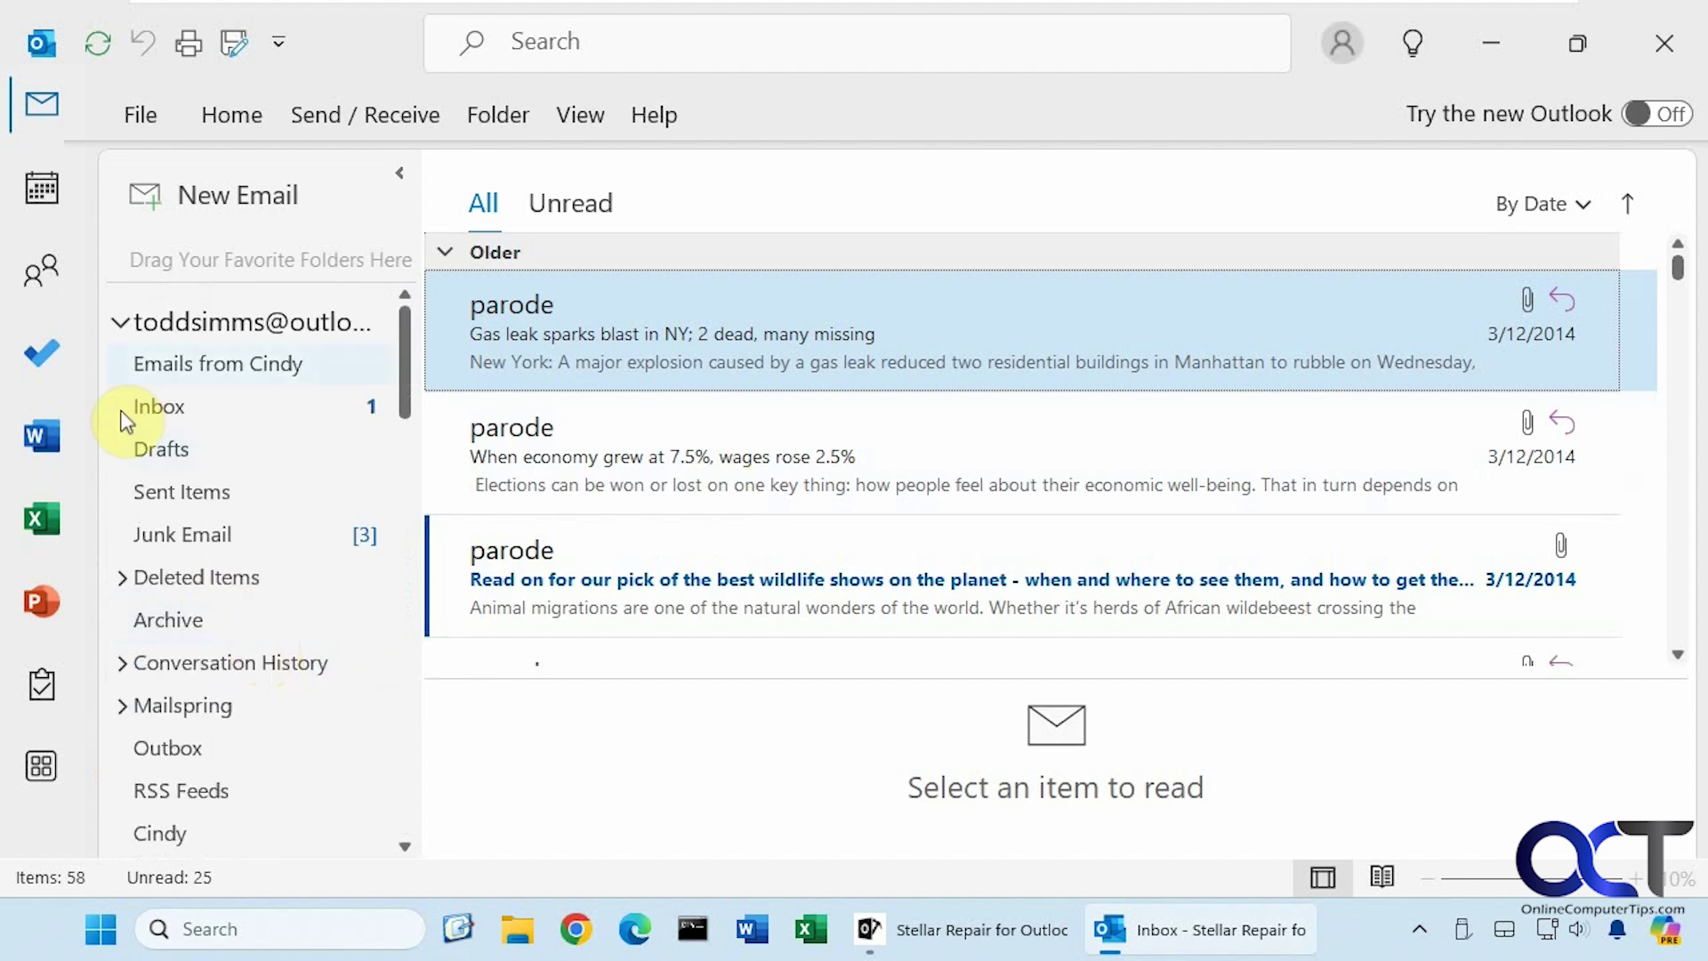
{"action": "left_click", "coordinate": [119, 322]}
{"action": "left_click", "coordinate": [122, 399]}
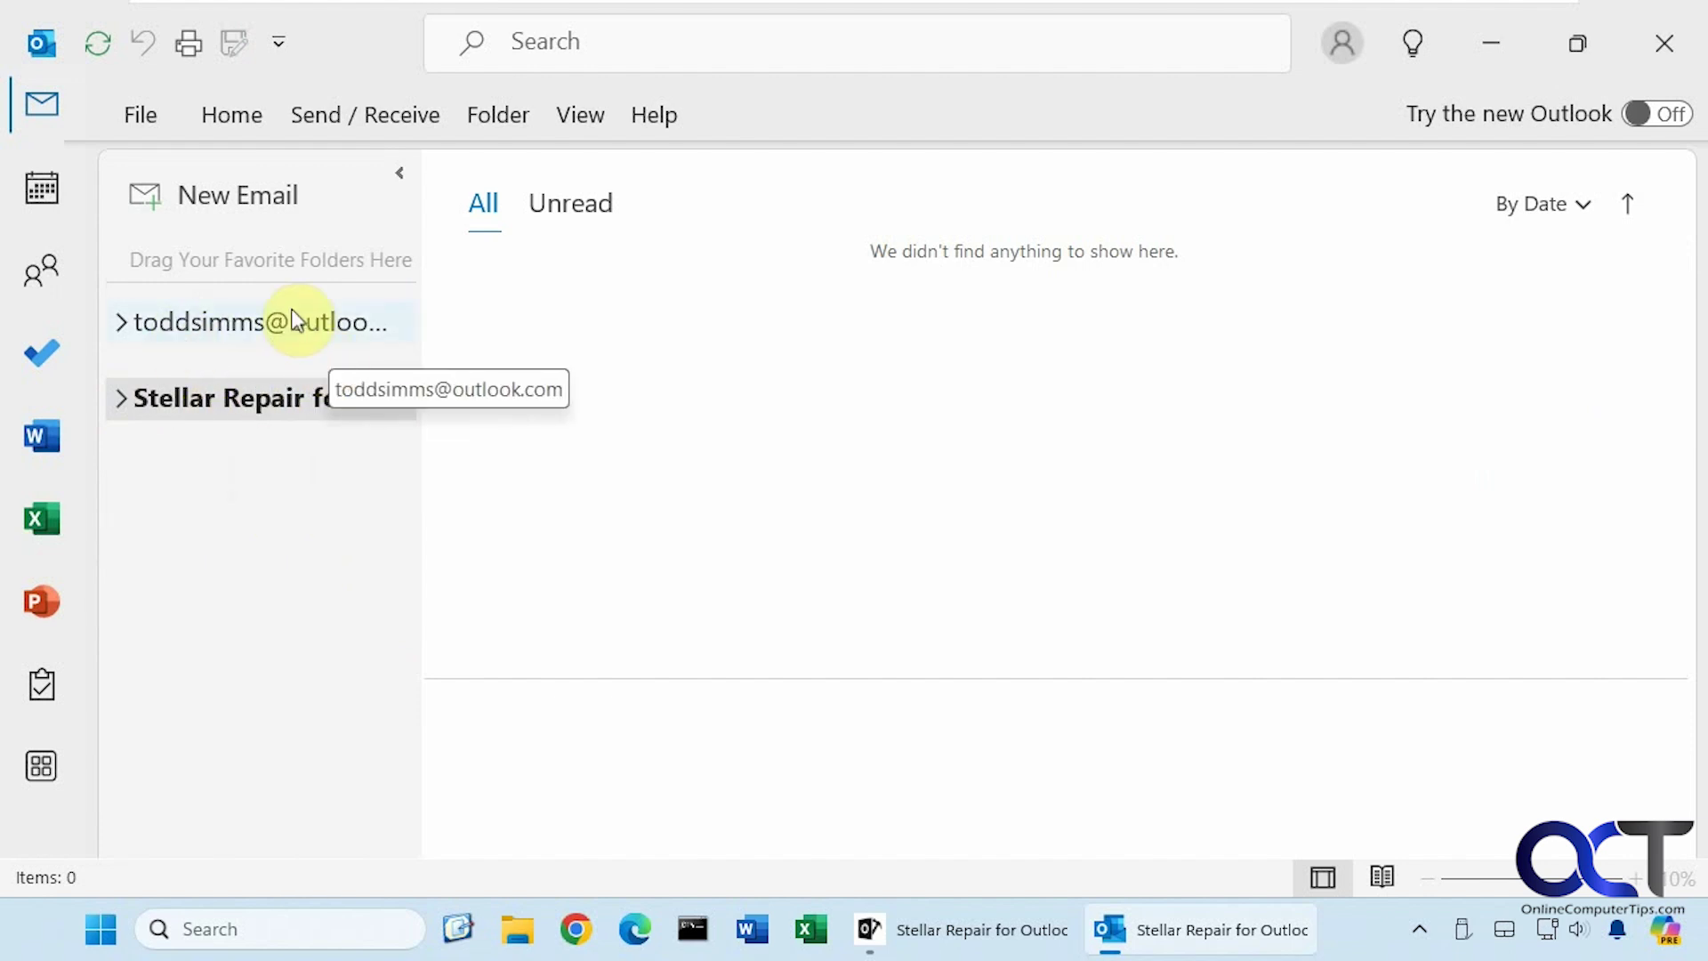
Close the Stellar Repair for Outlook data file from its right-click menu.
{"action": "right_click", "coordinate": [222, 403]}
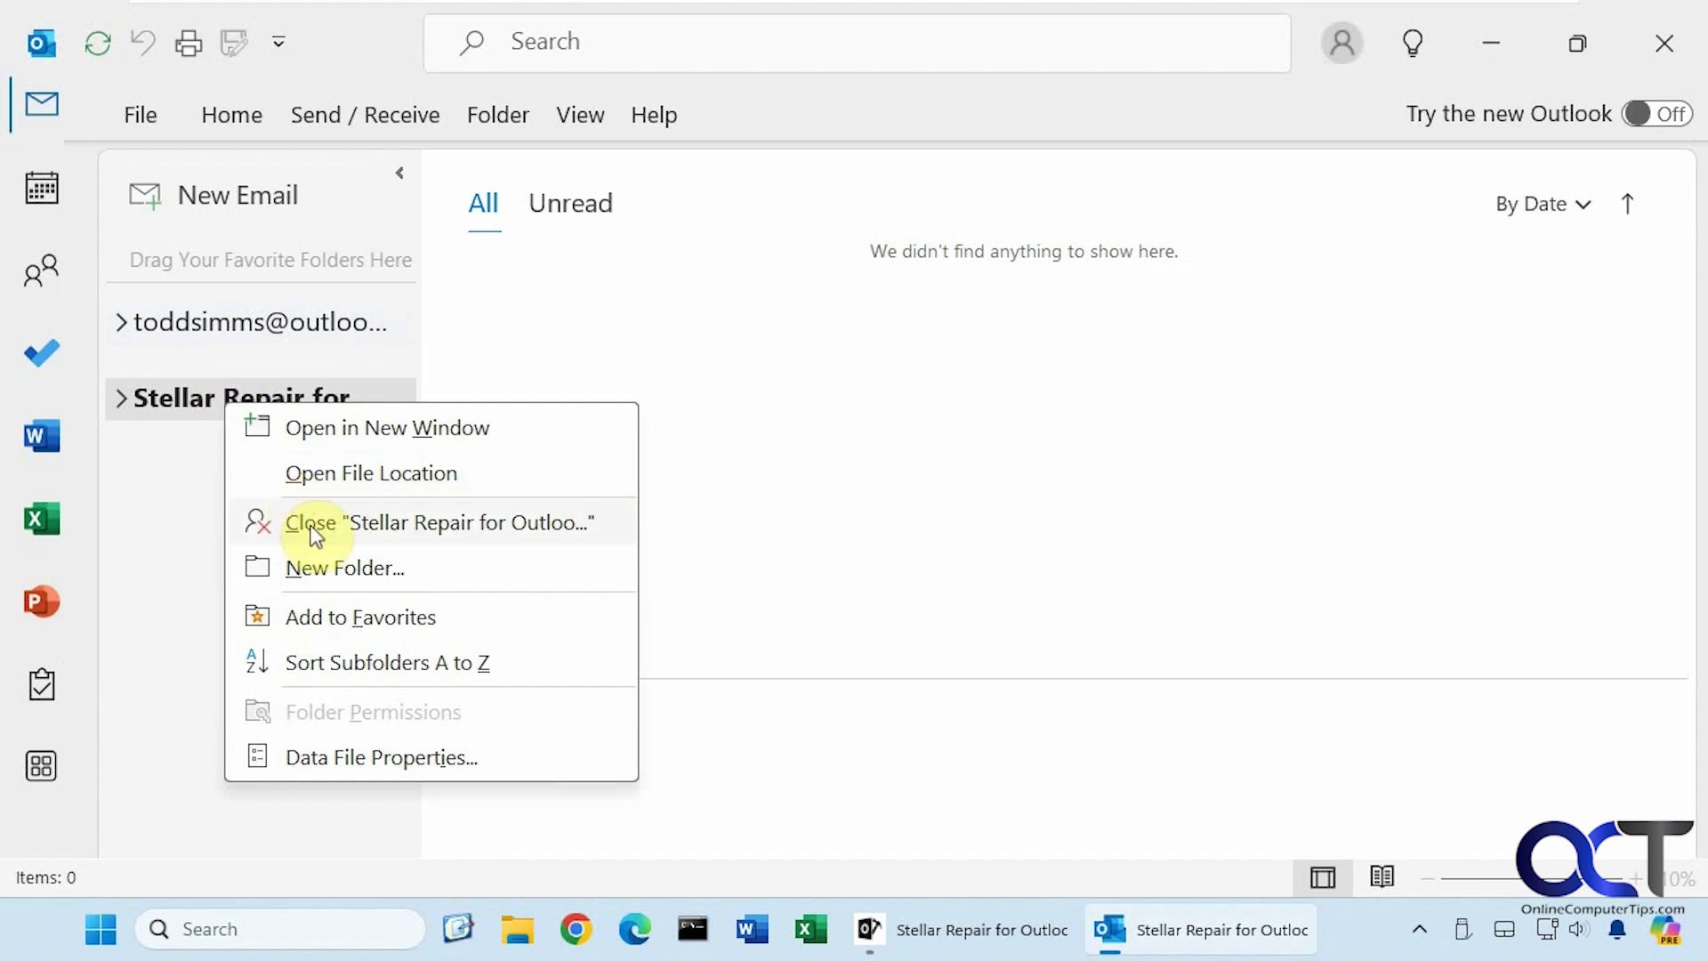
{"action": "left_click", "coordinate": [307, 525]}
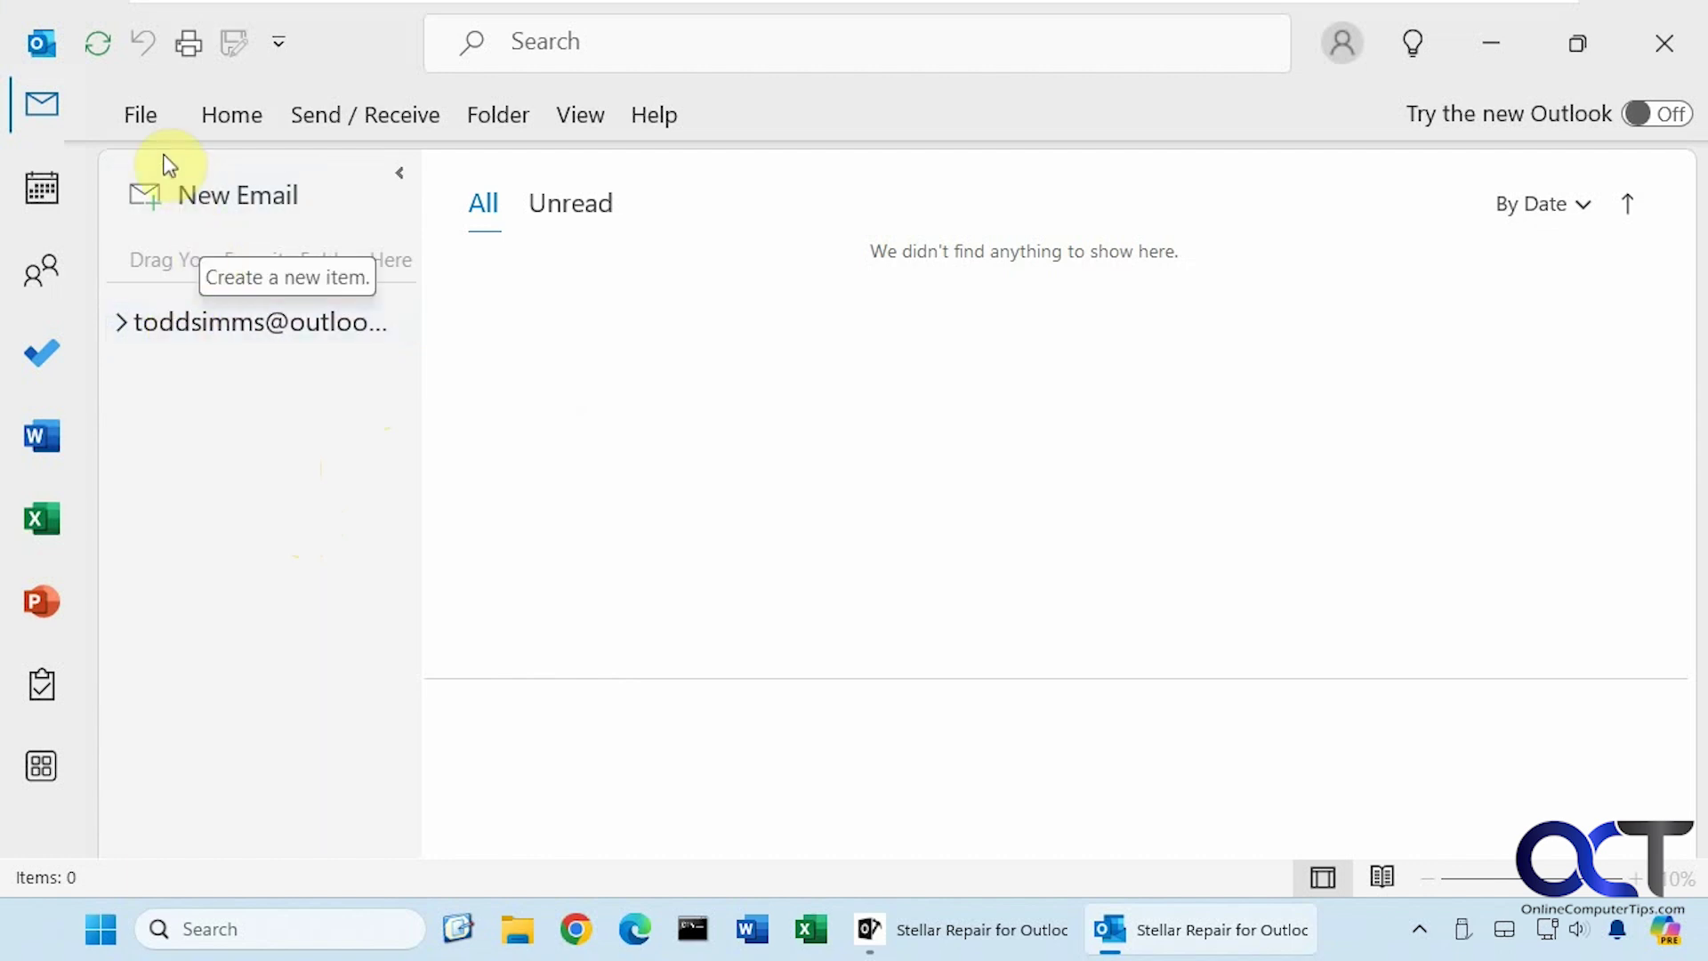
Return to Stellar Repair and pick the default Outlook profile in the Select Outlook Data File window.
{"action": "left_click", "coordinate": [922, 936]}
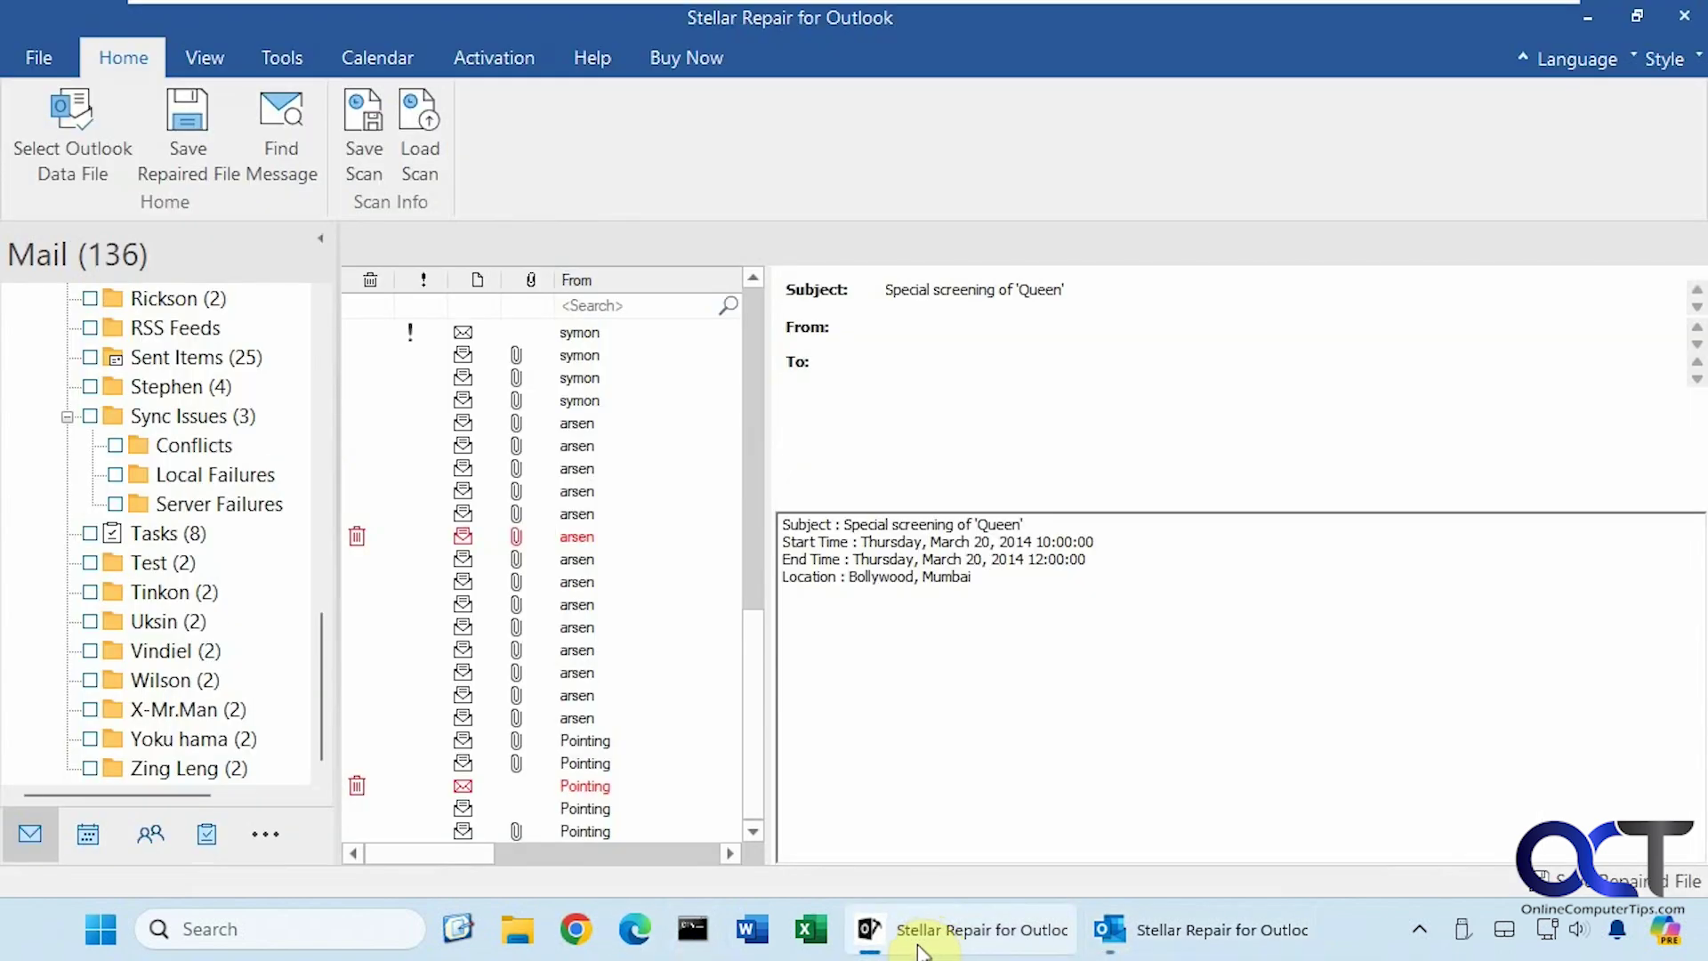
{"action": "left_click", "coordinate": [91, 154]}
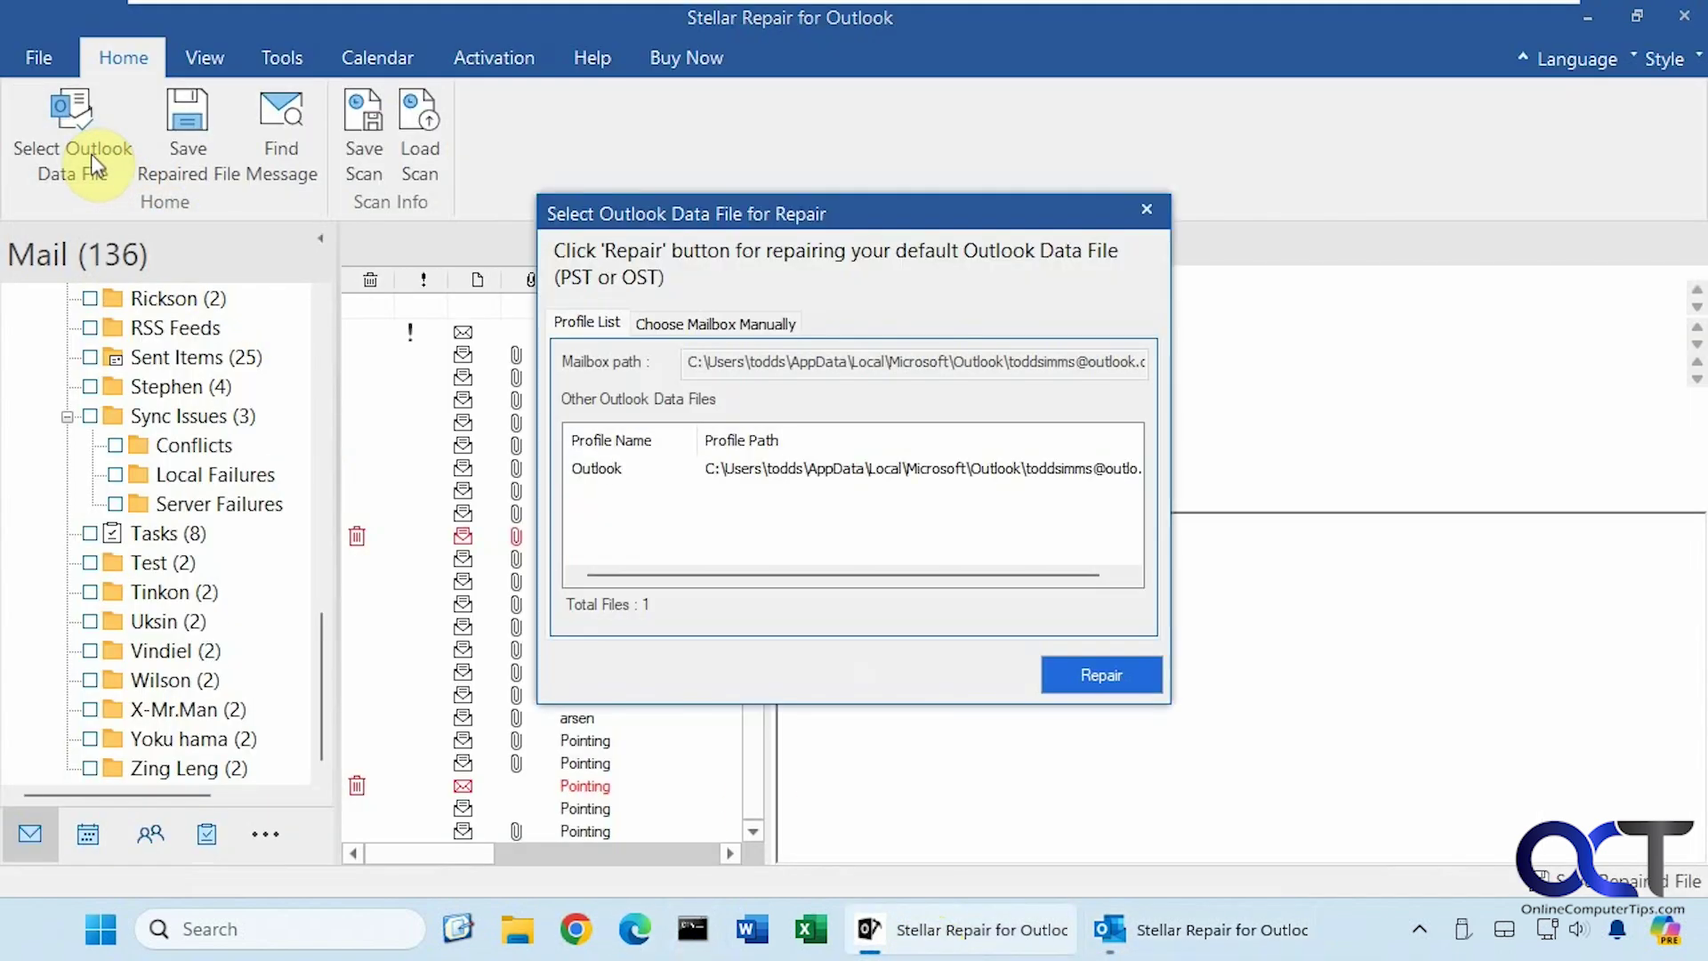
{"action": "left_click", "coordinate": [812, 476]}
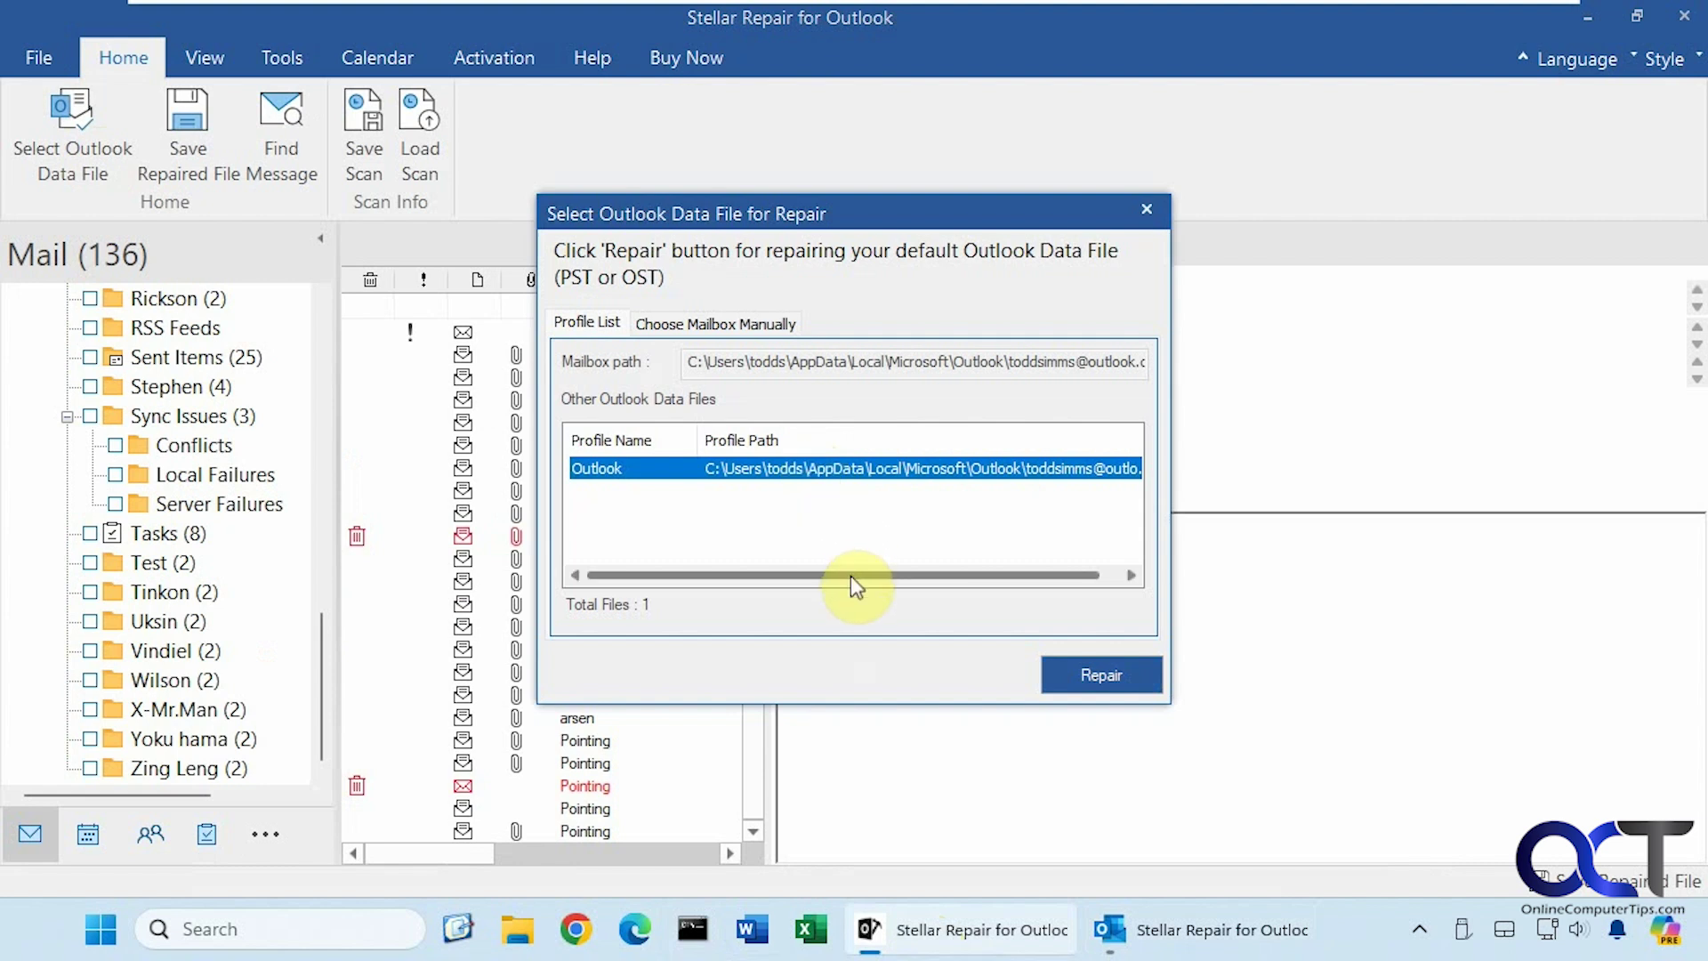
{"action": "left_click_drag", "start_coordinate": [850, 574], "coordinate": [972, 576]}
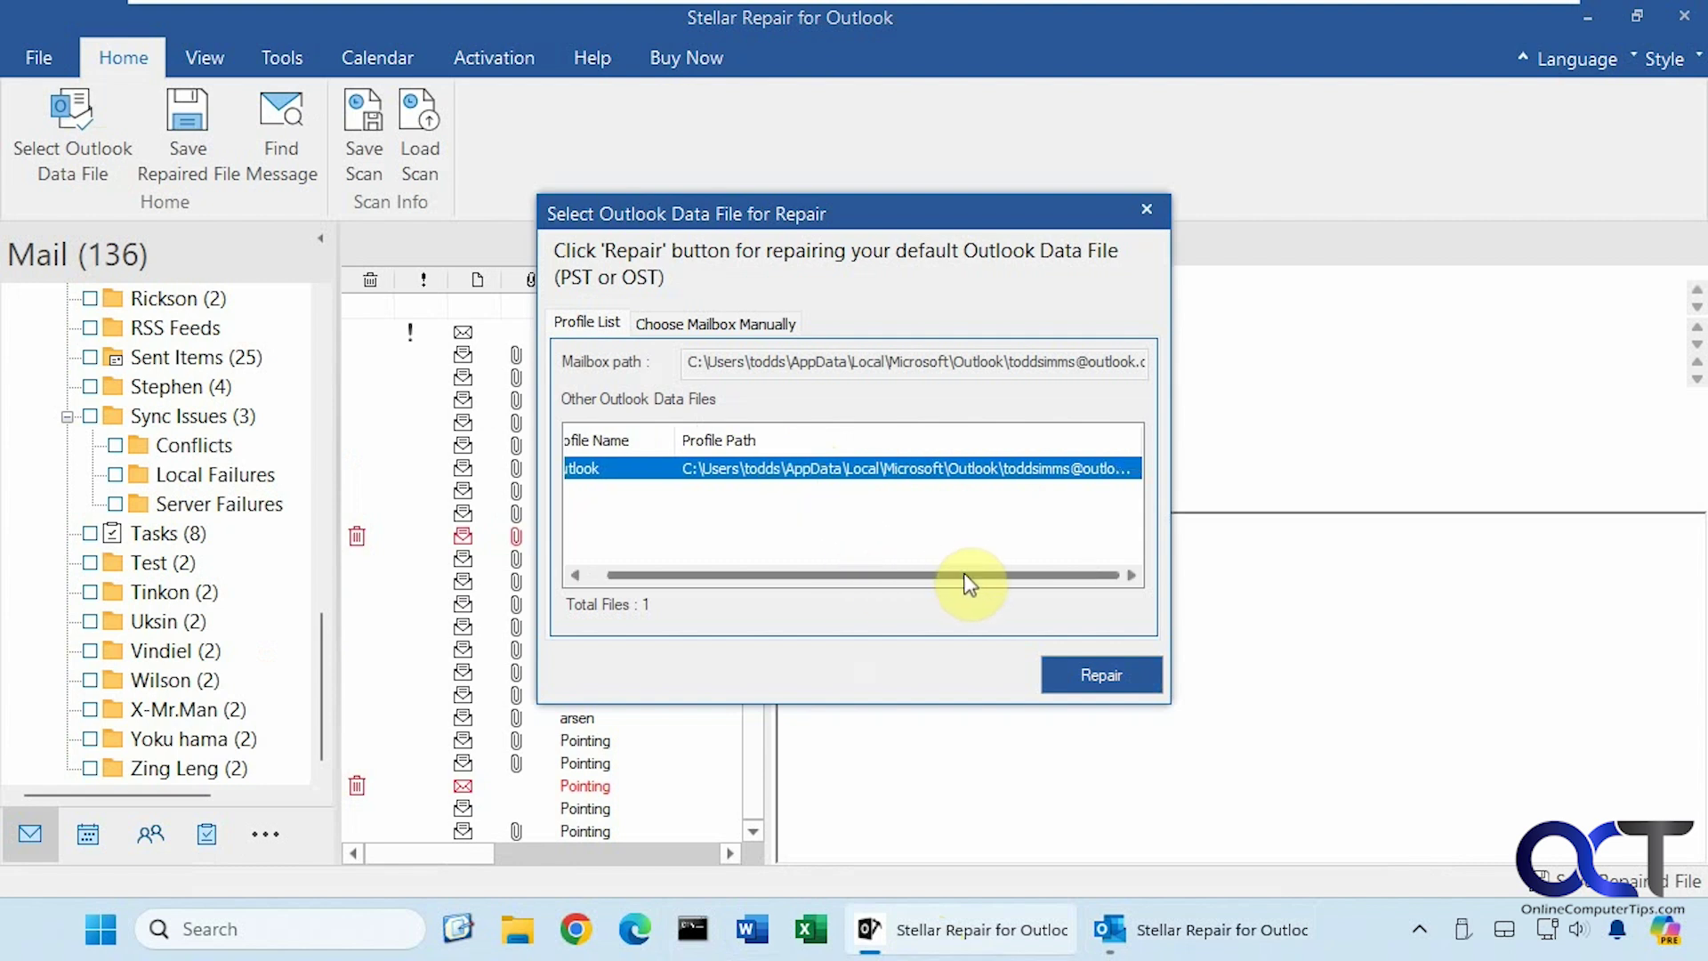